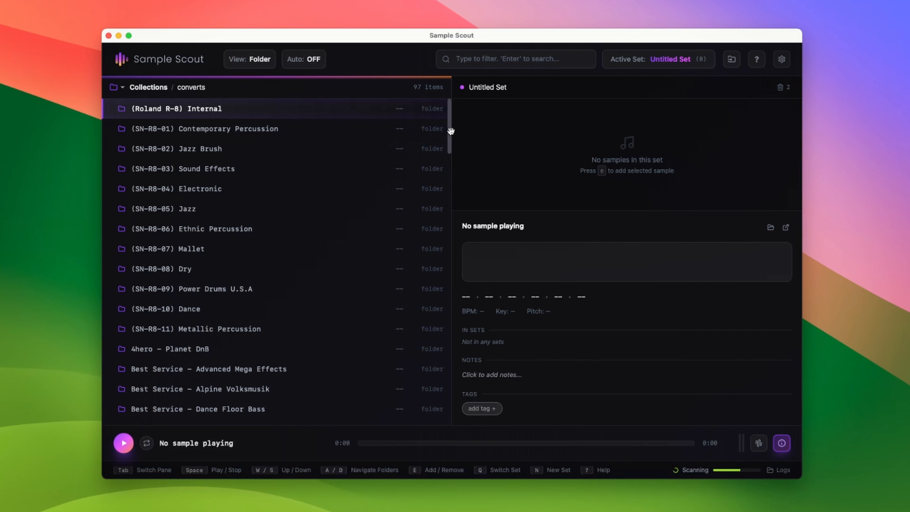
Open the DD 120 - 01 folder inside Best Service Dance Mega Disco House in the converts collection
drag(450, 131, 441, 48)
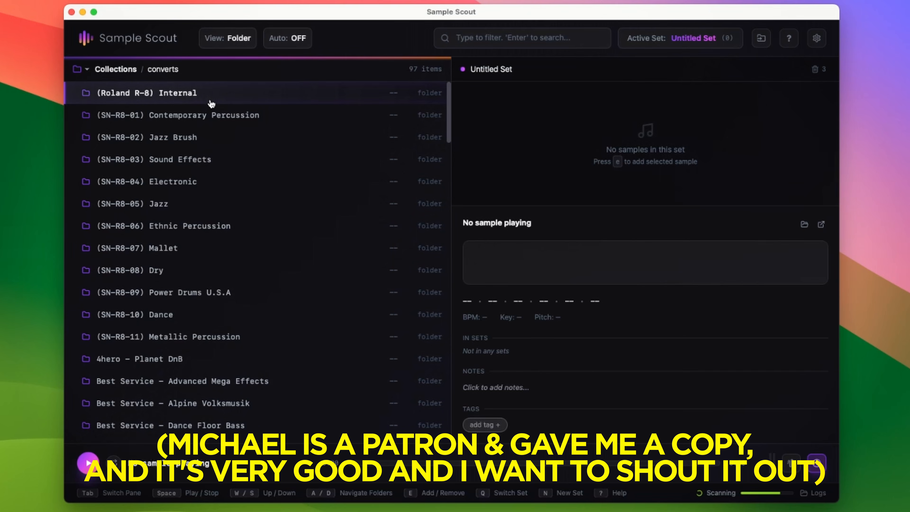
key(s)
key(s)
key(s)
key(s)
key(s)
key(s)
key(s)
key(s)
key(s)
key(s)
key(s)
key(s)
key(s)
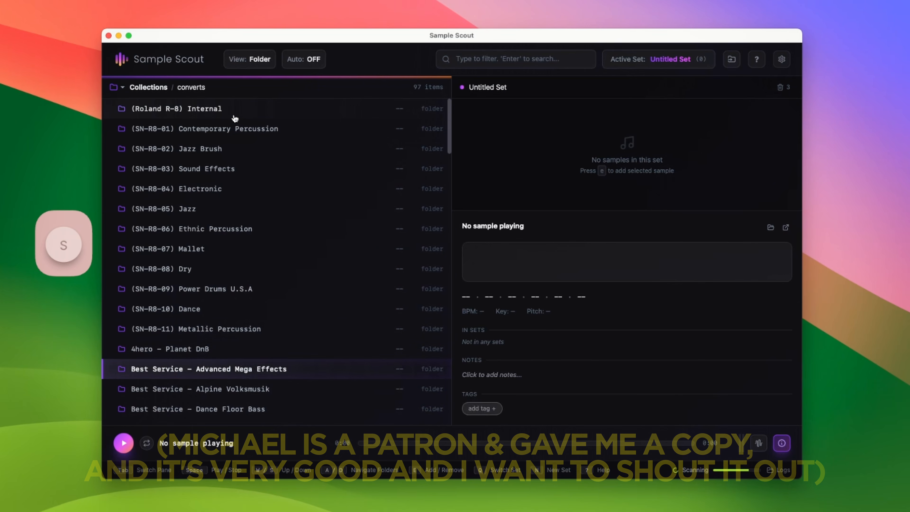
key(s)
key(s)
key(s)
key(s)
key(s)
key(s)
key(s)
key(s)
key(s)
key(s)
key(s)
key(s)
key(s)
key(s)
key(s)
key(s)
key(s)
key(s)
key(s)
key(s)
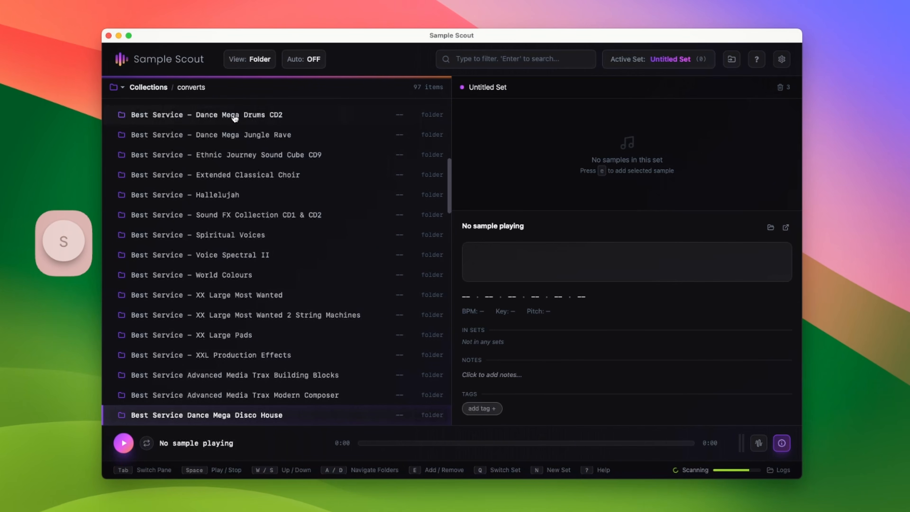
key(d)
key(d)
Add DD 120 01B, DD 120 02B and DD 120 10C to the Untitled Set
key(s)
key(e)
key(s)
key(s)
key(s)
key(s)
key(e)
key(s)
key(s)
key(s)
key(s)
key(e)
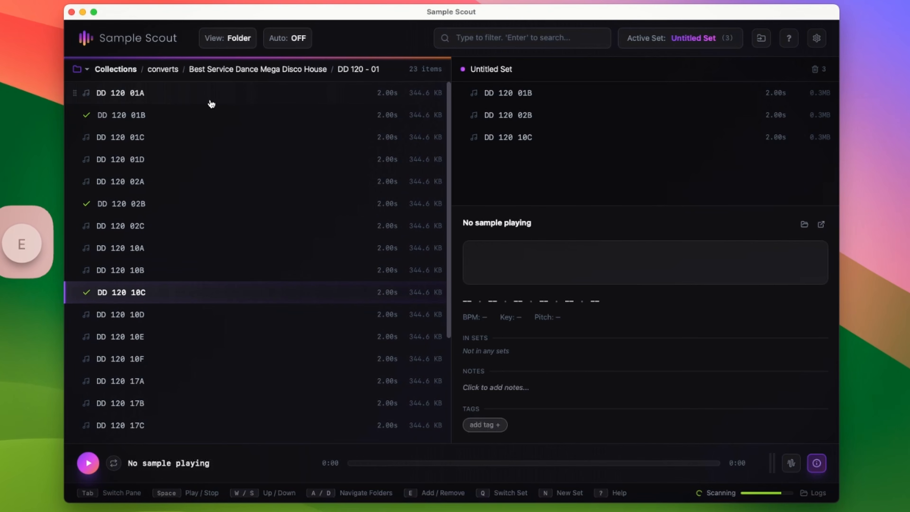
Open the DD 122 03 folder and add DD 122 08E to the Untitled Set
key(a)
key(s)
key(s)
key(s)
key(s)
key(s)
key(d)
key(s)
key(s)
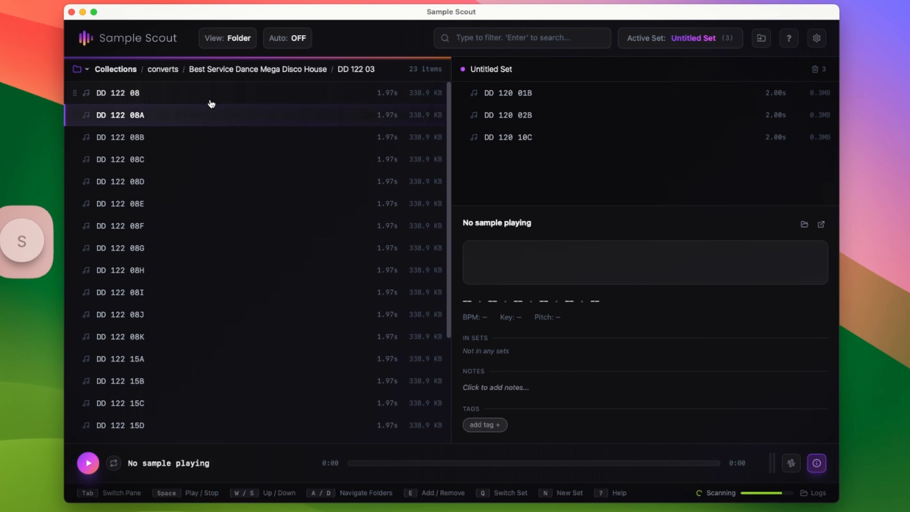
Switch focus to the set pane and play DD 120 01B
key(s)
key(s)
key(s)
key(e)
key(Tab)
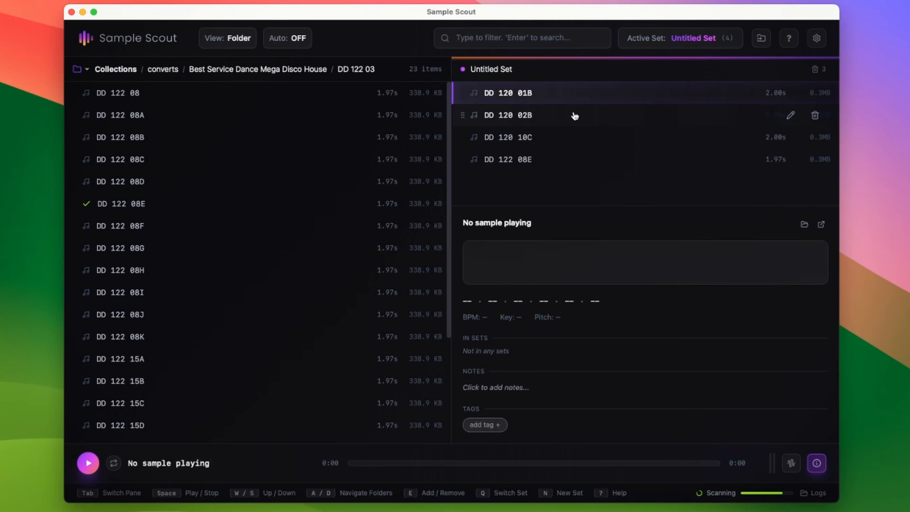
key(space)
key(s)
key(s)
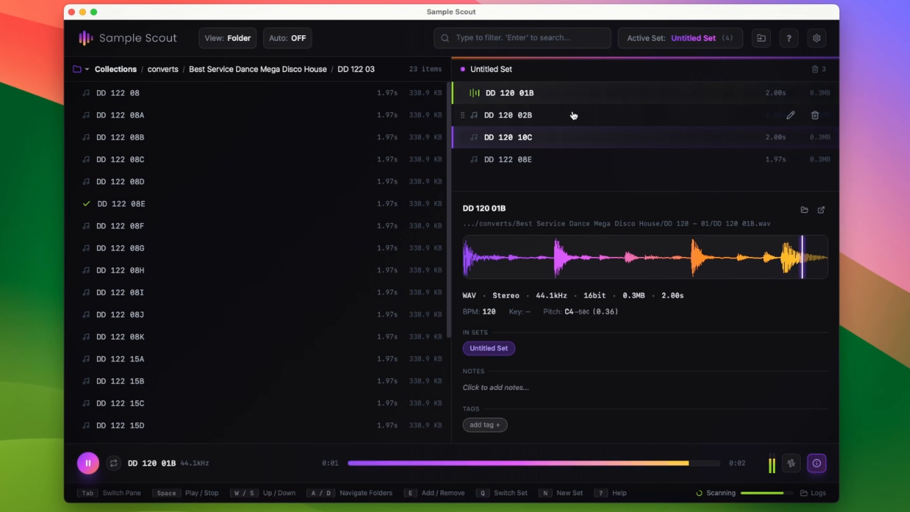
Remove all four samples from the Untitled Set
key(w)
key(w)
key(e)
key(e)
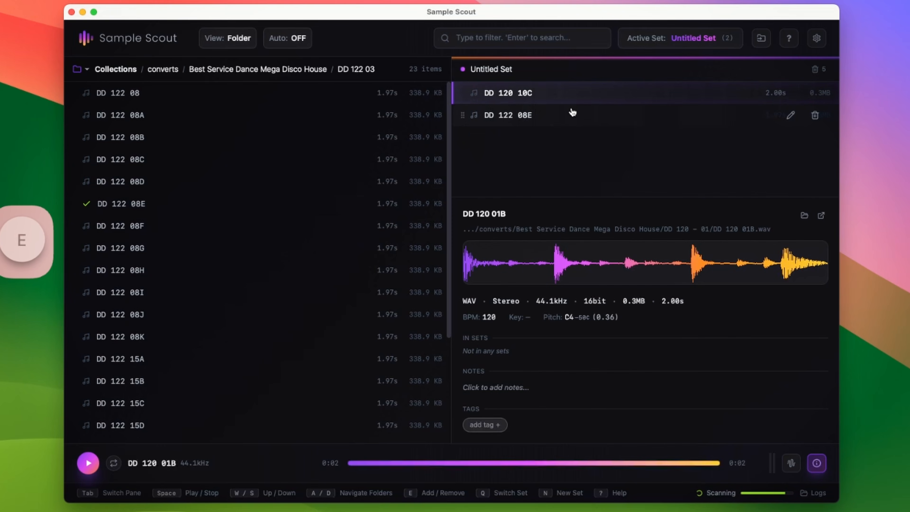
key(e)
key(e)
Return to the converts collection and browse its folder list
key(a)
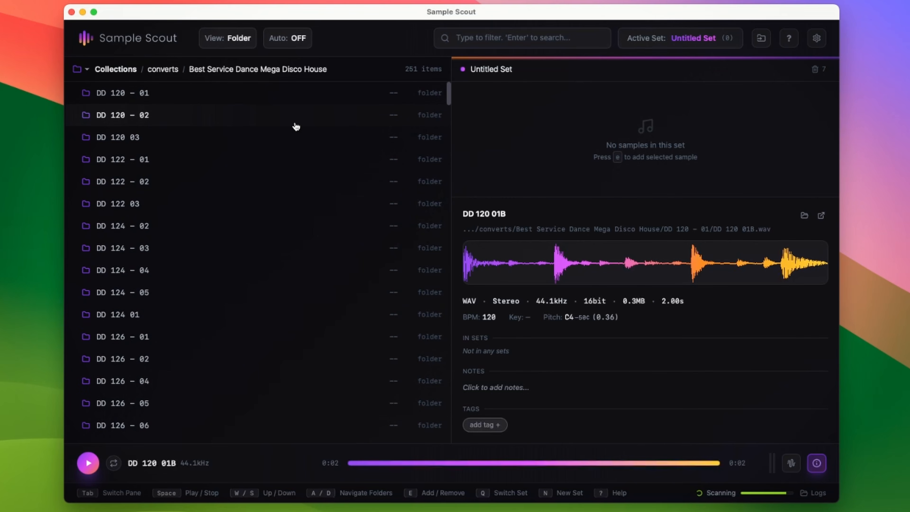
key(Tab)
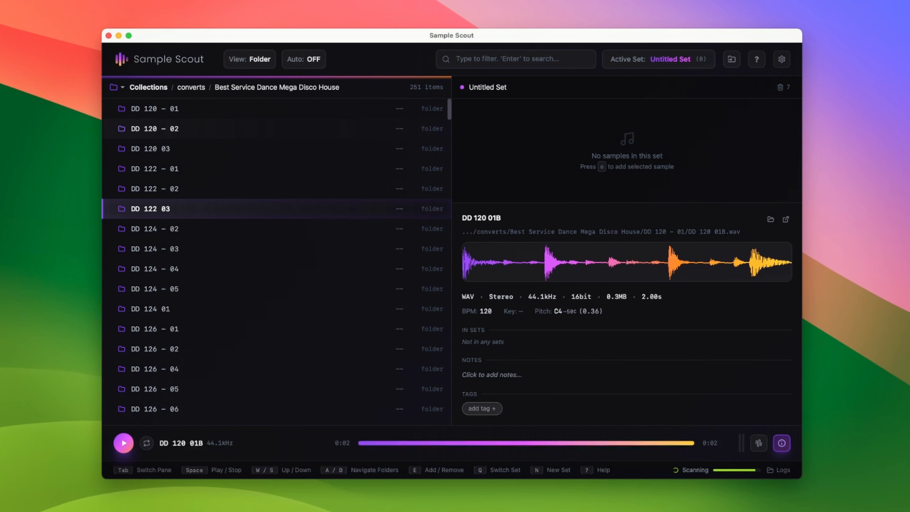
key(a)
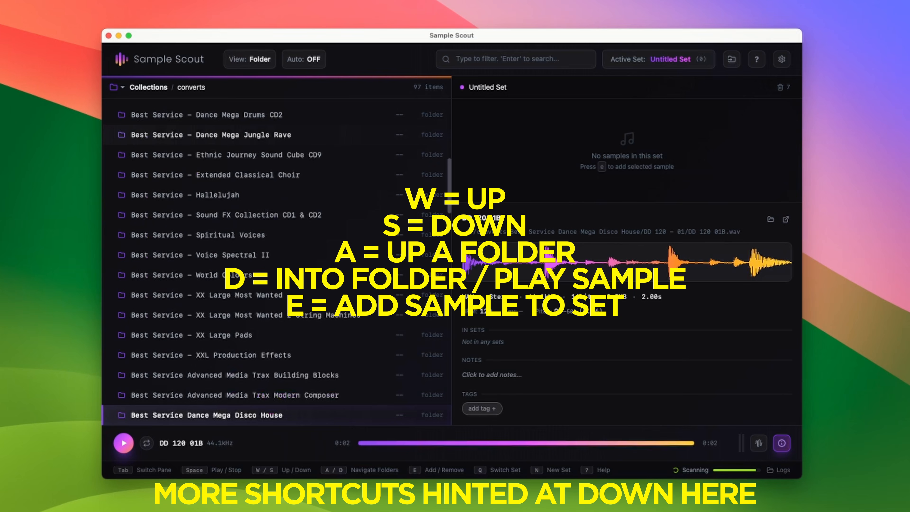
key(d)
key(a)
key(w)
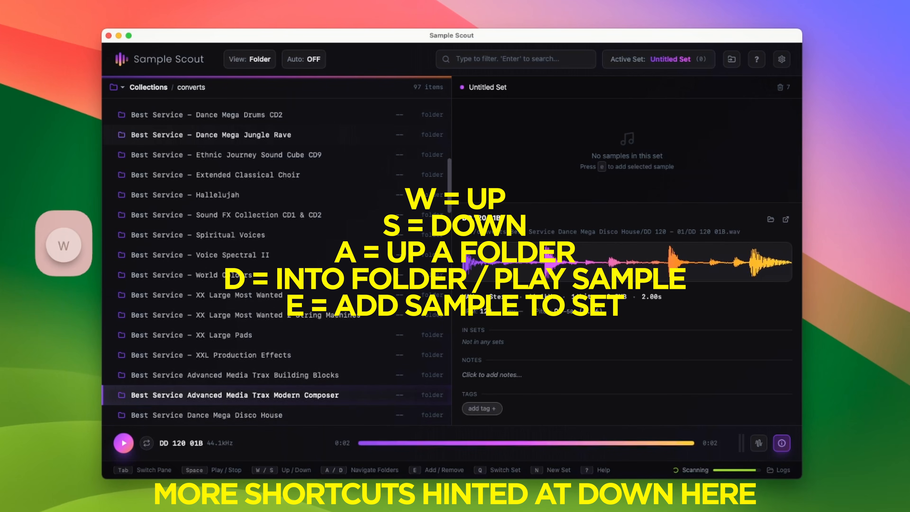
key(w)
key(w)
key(w)
key(w)
key(w)
key(w)
key(w)
key(w)
key(w)
key(w)
key(w)
key(w)
key(w)
key(w)
key(w)
key(w)
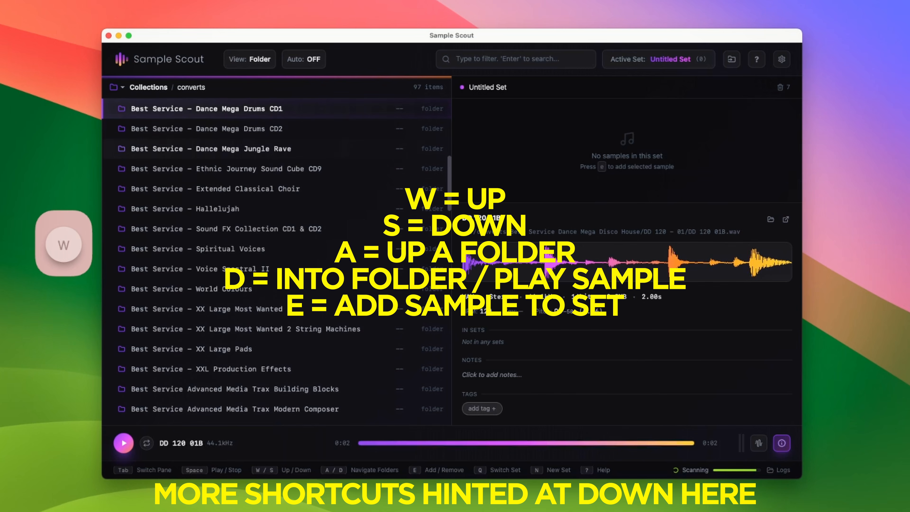
Open the Best Service - Spiritual Voices folder
key(s)
key(s)
key(s)
key(s)
key(s)
key(s)
key(s)
key(s)
key(s)
key(s)
key(s)
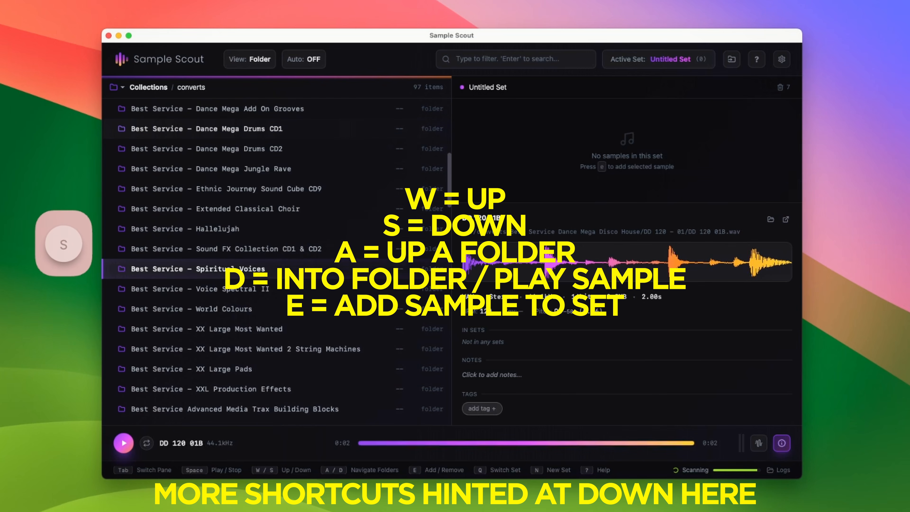
key(s)
key(s)
key(w)
key(w)
key(w)
key(w)
key(w)
key(d)
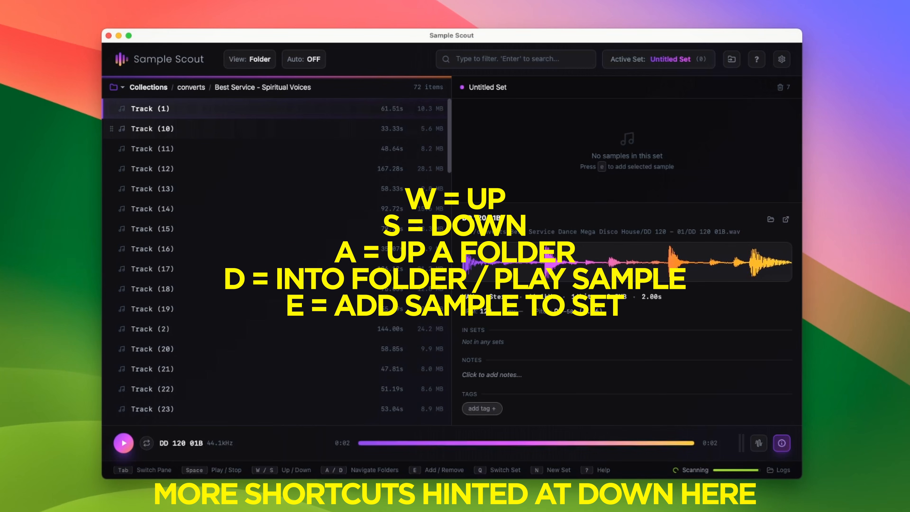
Play Track (10) and add it to the Untitled Set
key(s)
key(d)
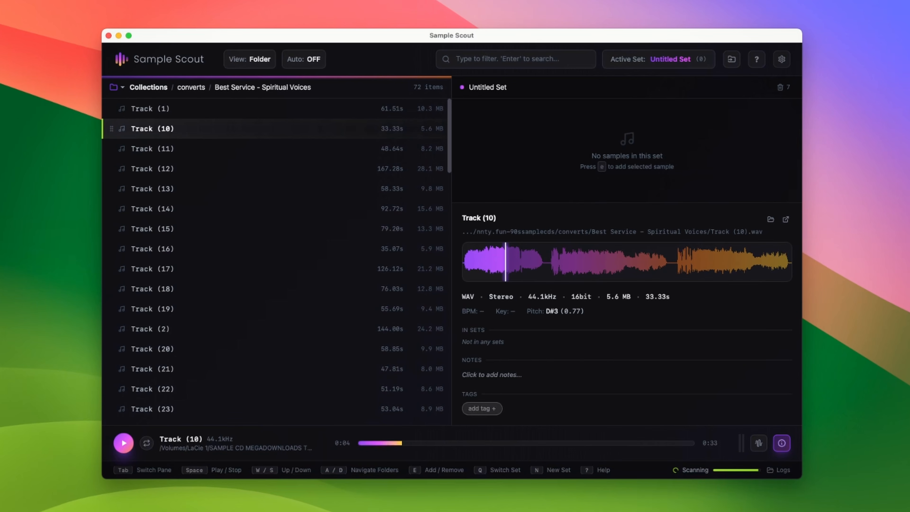
key(e)
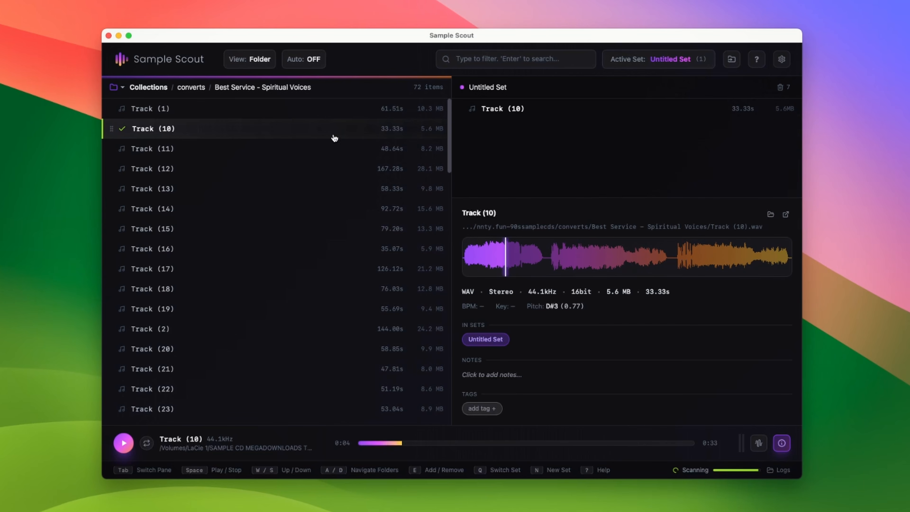
Go back to the converts collection and open the (SN-R8-09) Power Drums U.S.A folder
key(Tab)
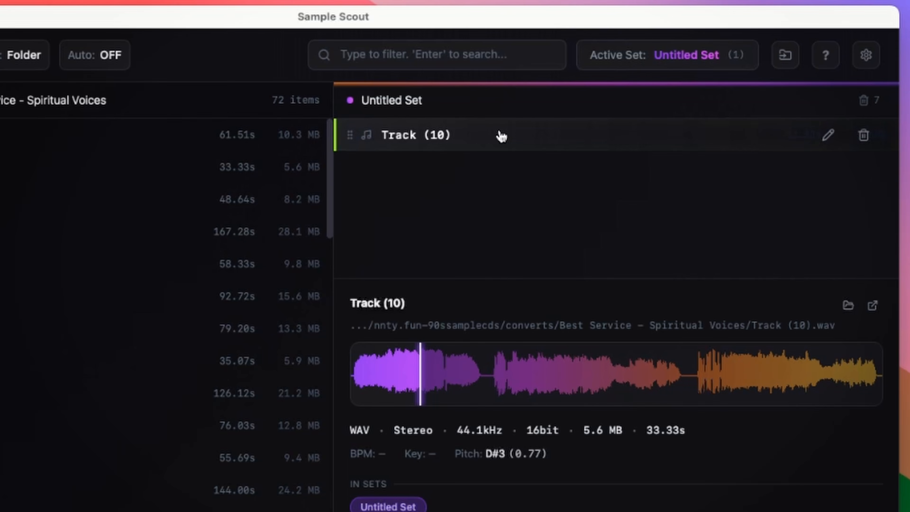
key(a)
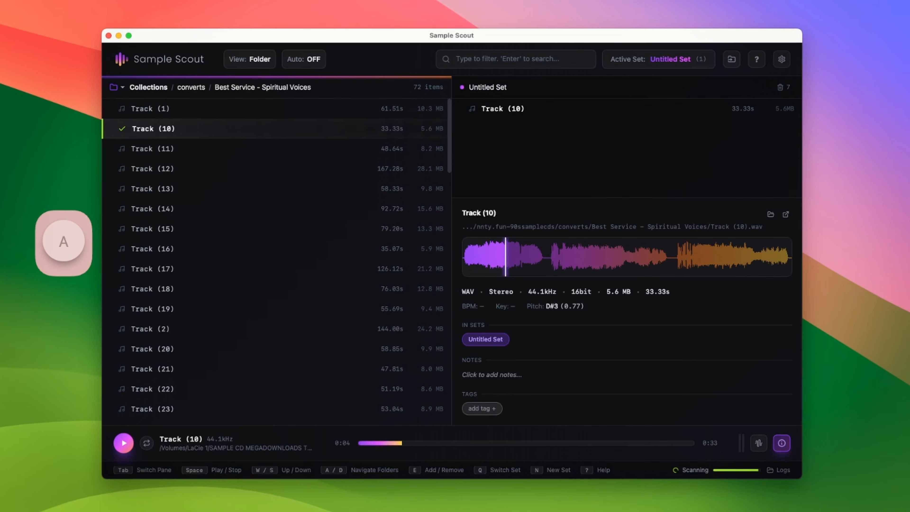
key(a)
key(s)
key(w)
key(w)
key(w)
key(w)
key(w)
key(w)
key(w)
key(w)
key(w)
key(w)
key(w)
key(w)
key(w)
key(w)
key(w)
key(w)
key(w)
key(w)
key(w)
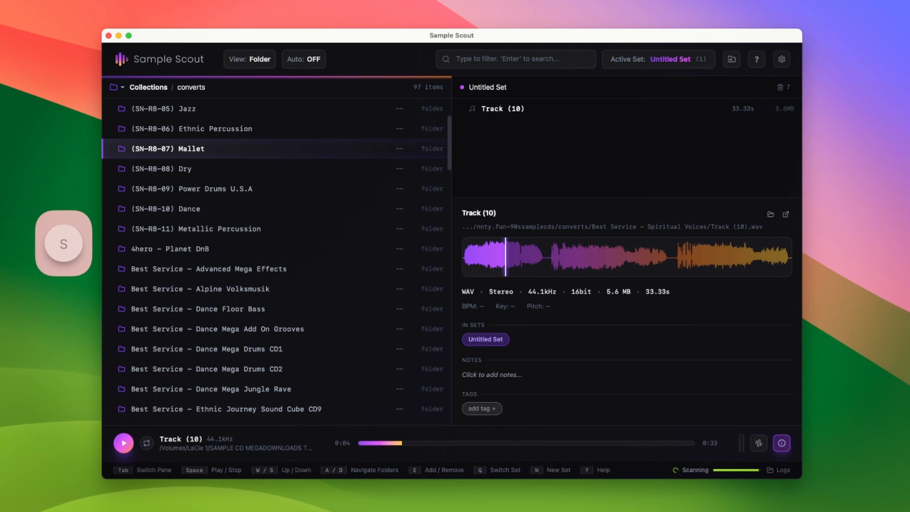
key(s)
key(s)
key(d)
Preview the R-8attack tom samples and open then close the keyboard shortcuts reference
key(s)
key(s)
key(s)
key(s)
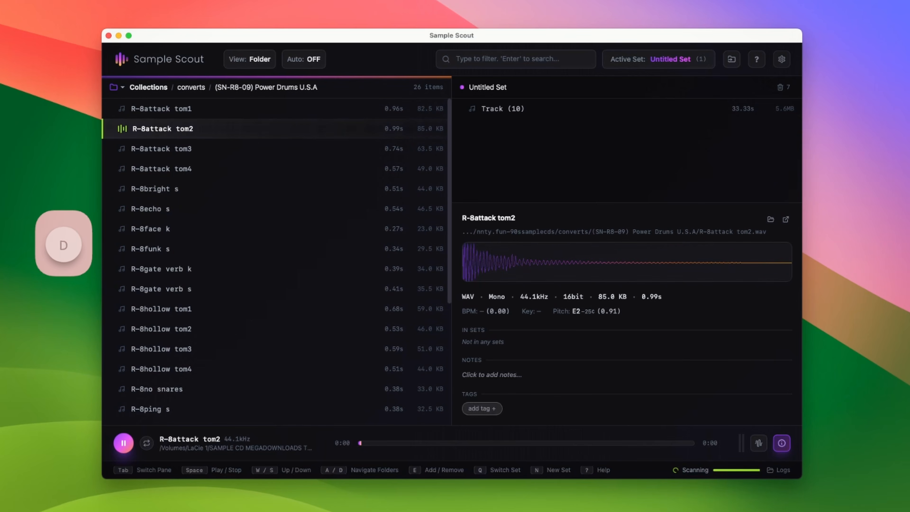
key(s)
key(s)
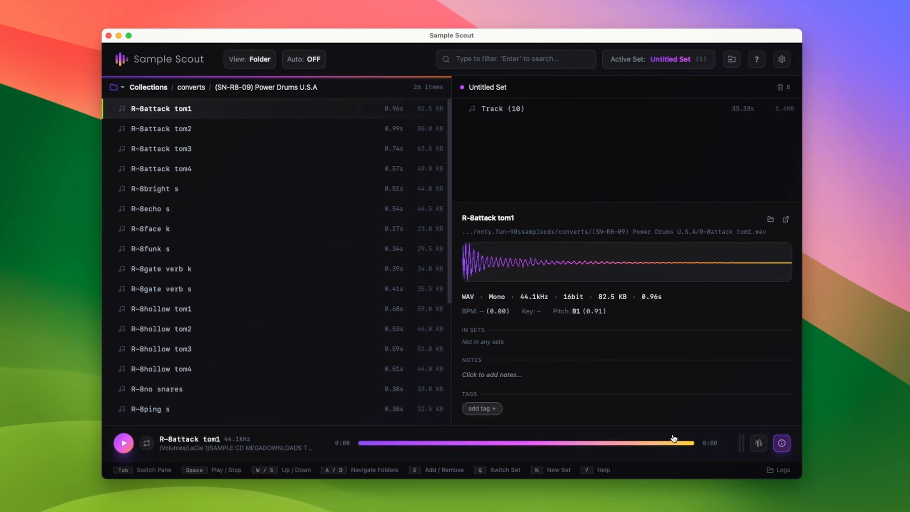
key(shift+slash)
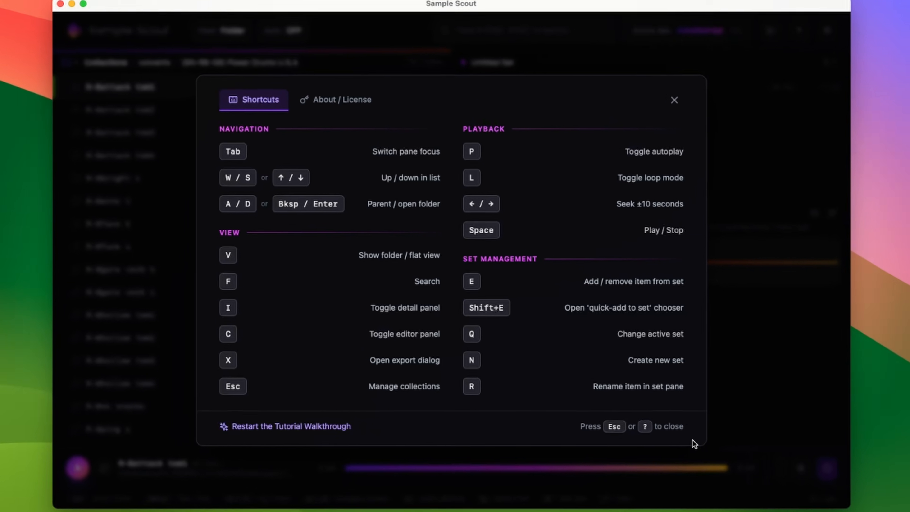
key(Escape)
Turn autoplay on and step down through the Power Drums samples
key(p)
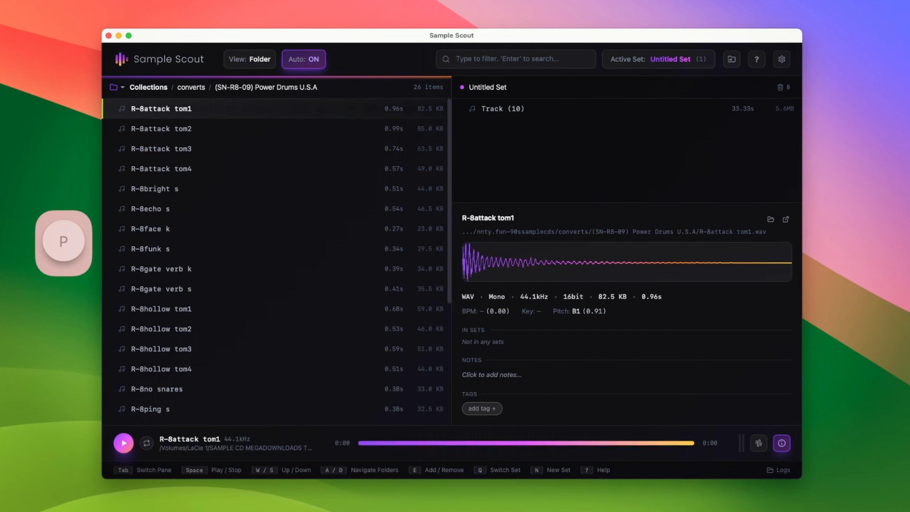
key(s)
key(s)
key(s)
key(s)
key(s)
key(s)
key(s)
key(s)
key(s)
key(s)
key(s)
key(s)
key(s)
key(s)
key(s)
key(s)
key(s)
key(s)
key(s)
key(s)
key(s)
key(s)
key(s)
key(s)
key(s)
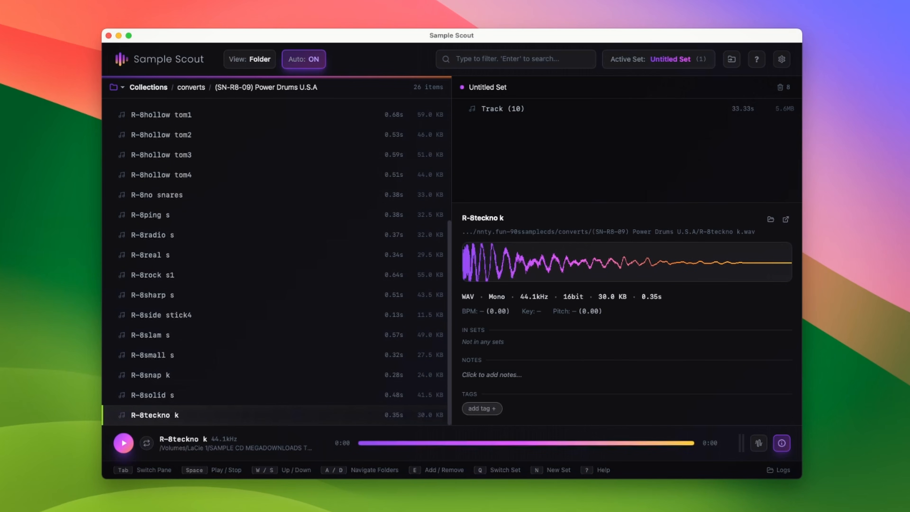
Add R-8teckno k to the Untitled Set
key(w)
key(w)
key(w)
key(s)
key(s)
key(s)
key(e)
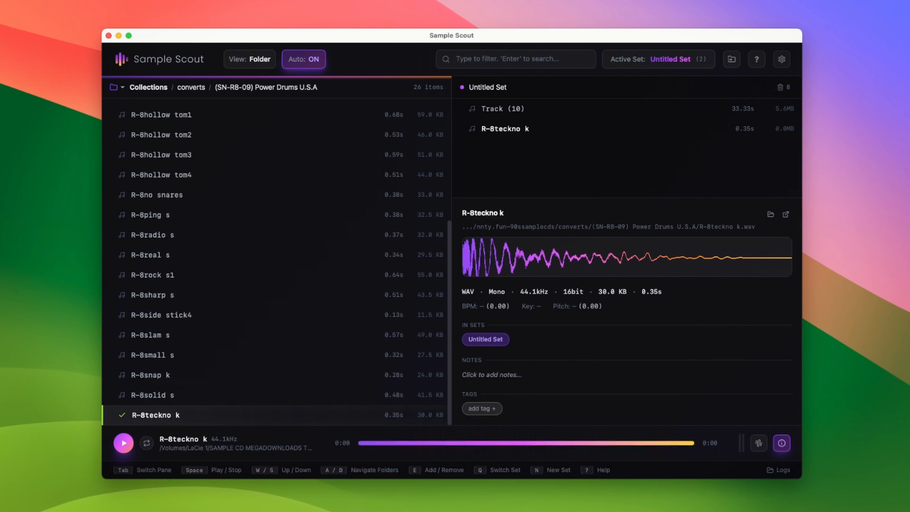
Add R-8rock s1 and R-8hollow tom4 to the Untitled Set
key(w)
key(w)
key(w)
key(w)
key(w)
key(w)
key(w)
key(e)
Add R-8hollow tom1 and R-8attack tom3 to the Untitled Set
key(w)
key(w)
key(w)
key(w)
key(w)
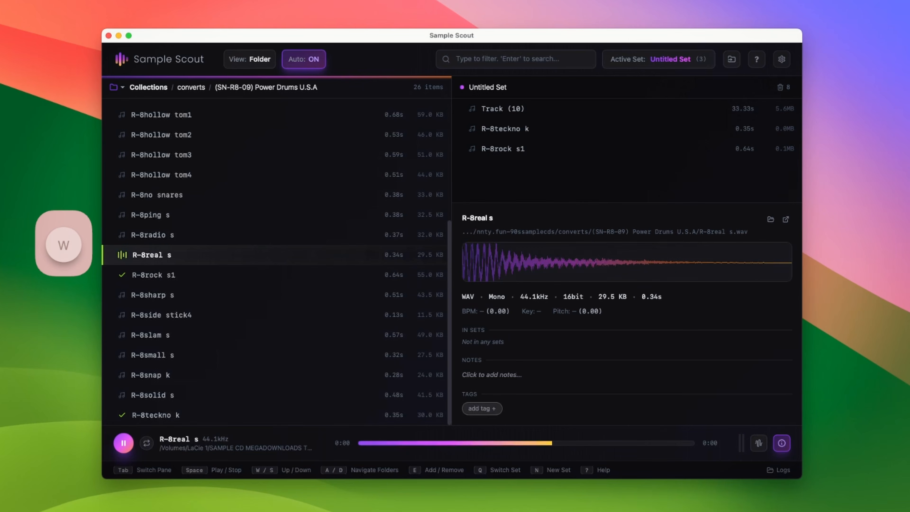
key(e)
key(w)
key(w)
key(w)
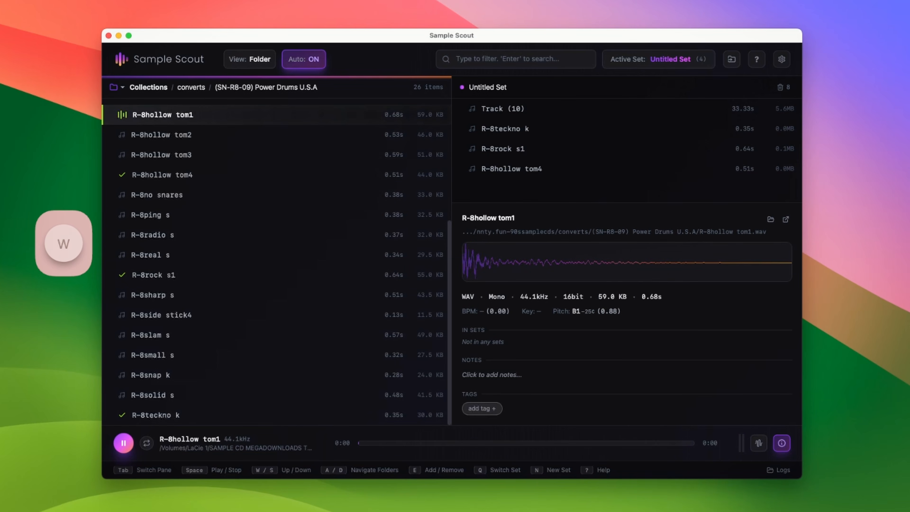
key(e)
key(w)
key(w)
key(w)
key(w)
key(w)
key(w)
key(w)
key(w)
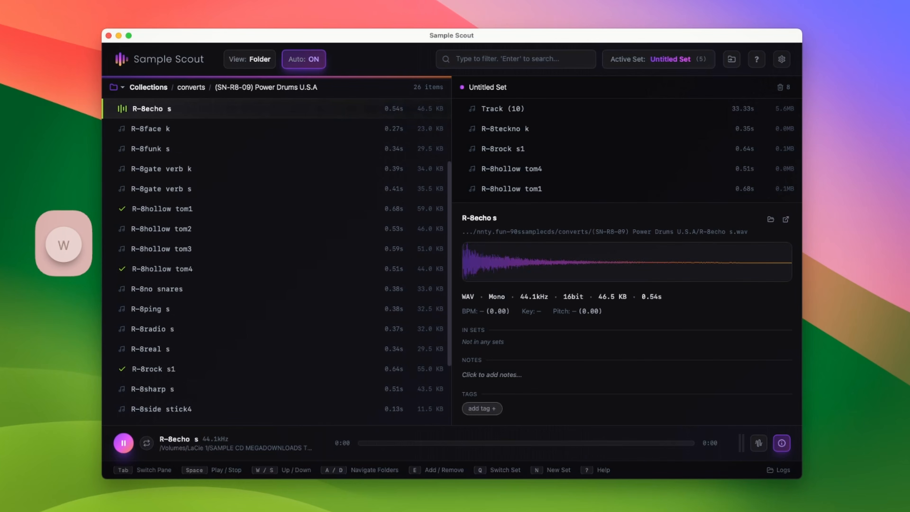
key(e)
Go back to the converts collection and open the Best Service - Alpine Volksmusik folder
key(a)
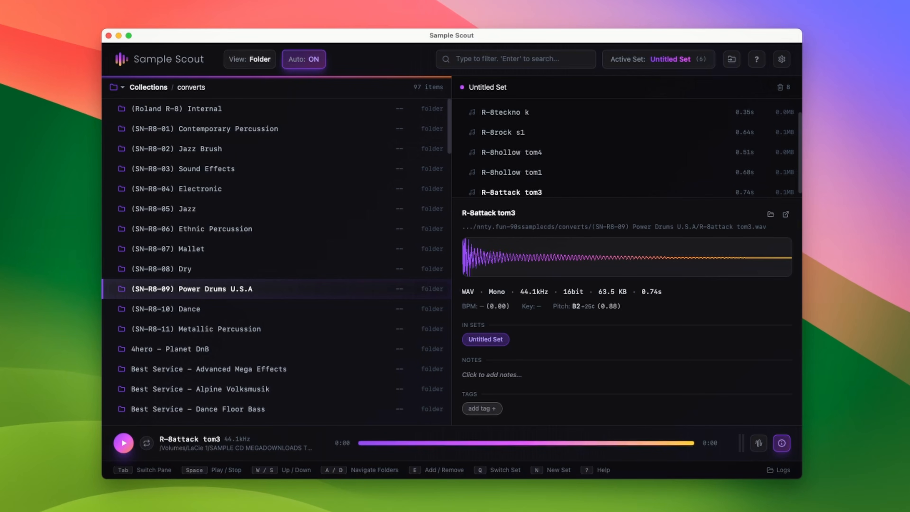
key(s)
key(s)
key(s)
key(s)
key(s)
key(s)
key(w)
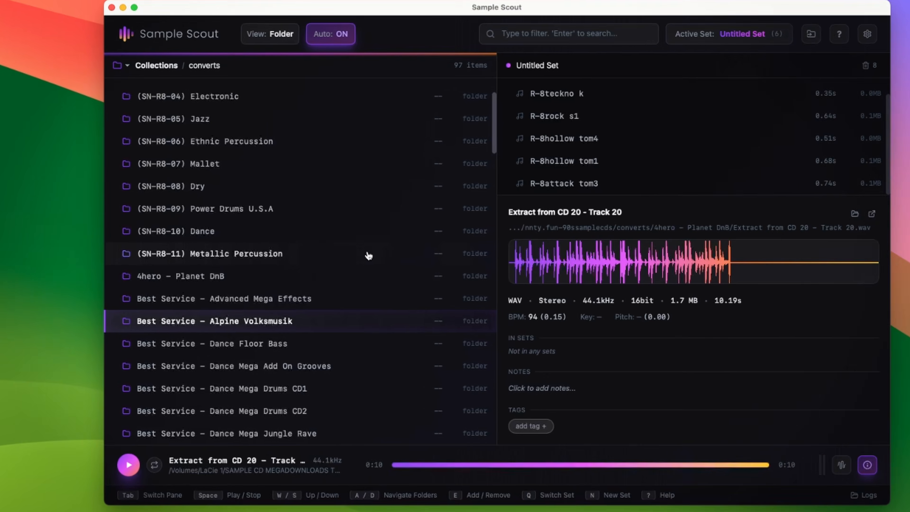
key(d)
key(s)
key(s)
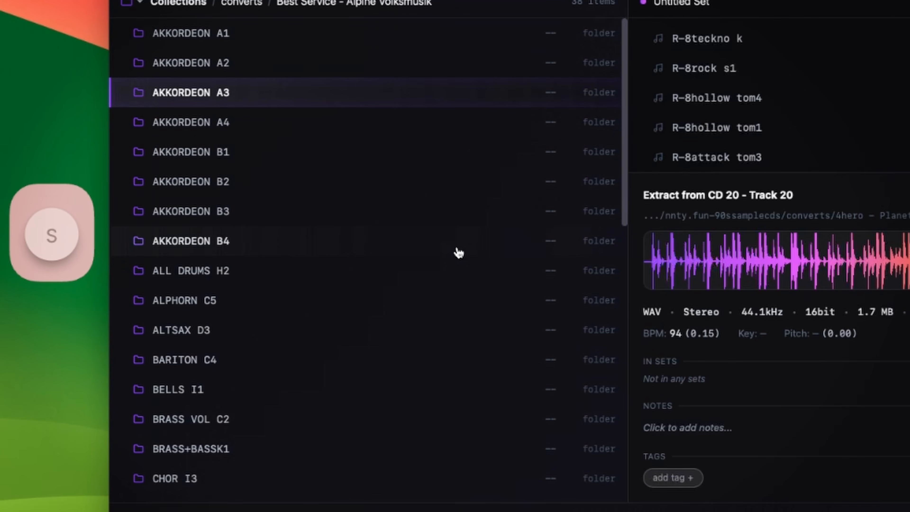
Open the AKKORDEON A1 folder and add HOHNER 3 7 to the Untitled Set
key(w)
key(w)
key(d)
key(s)
key(s)
key(s)
key(s)
key(s)
key(s)
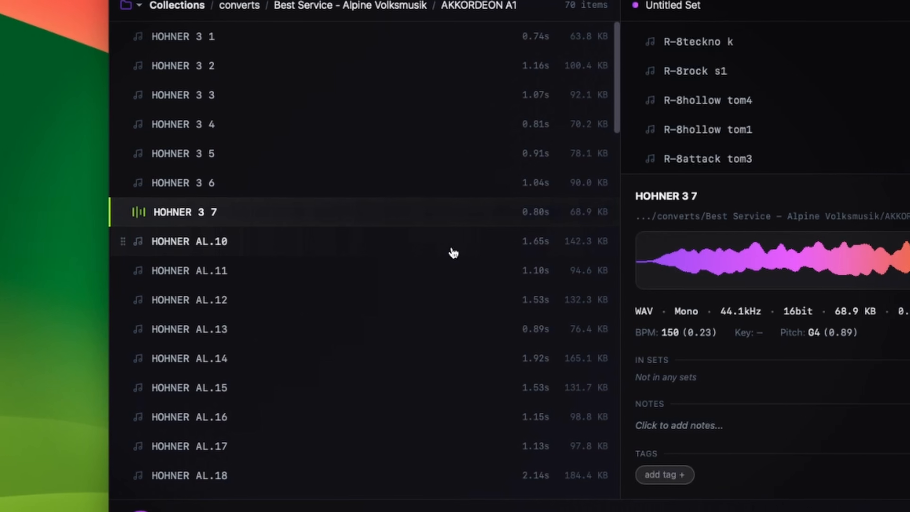
key(e)
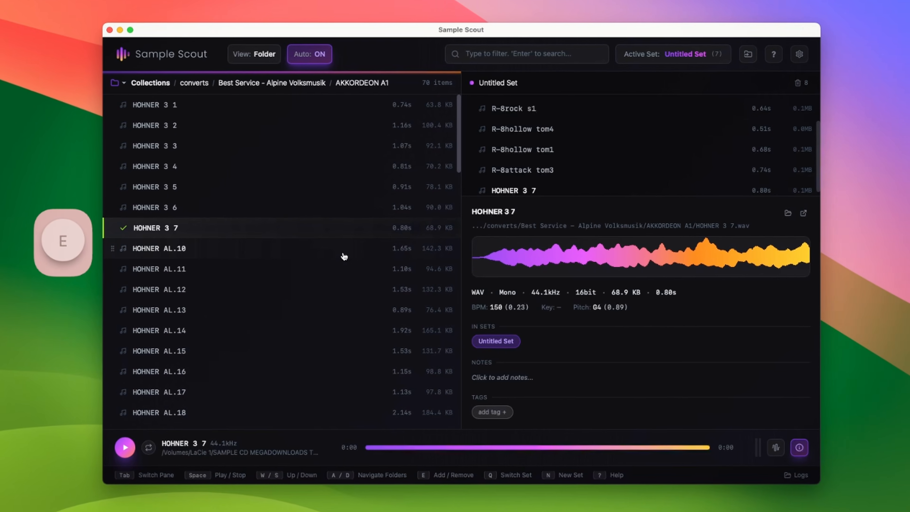
Return to the Alpine Volksmusik folder and move down to ALTSAX D3
key(a)
key(s)
key(s)
key(s)
Open the BRASS VOL C2 folder and add F-TUBA B0 to the Untitled Set
key(s)
key(s)
key(s)
key(s)
key(s)
key(s)
key(s)
key(s)
key(s)
key(s)
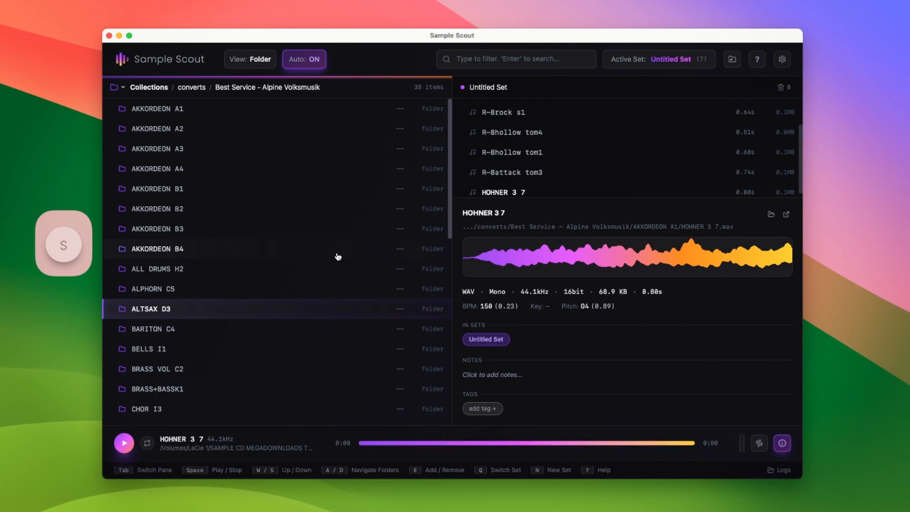
key(d)
Return to the Alpine Volksmusik folder, open CHOR I3, and add SD1 CHORAL to the Untitled Set
key(s)
key(s)
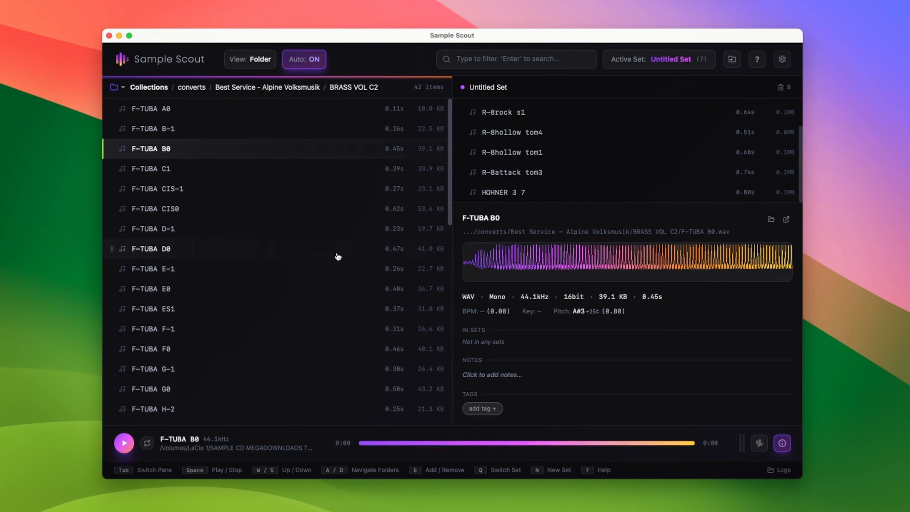
key(e)
key(a)
key(s)
key(s)
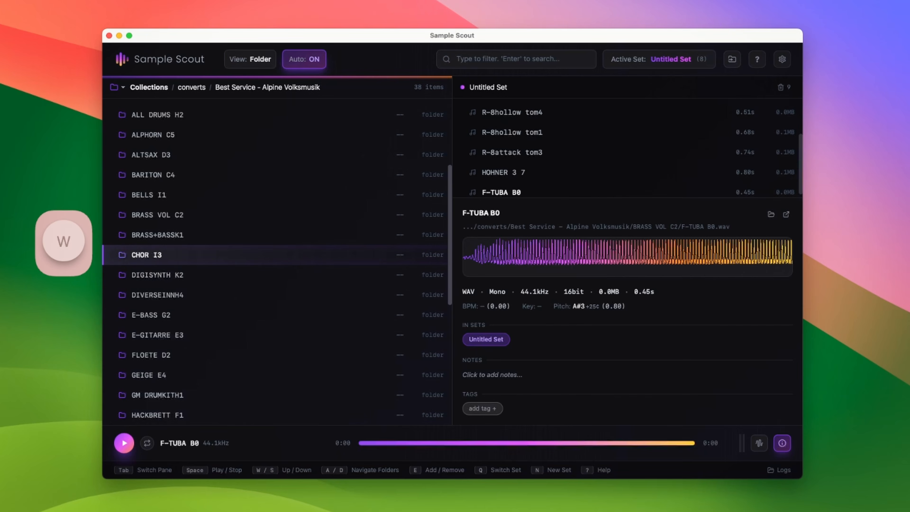
key(d)
key(s)
key(s)
key(s)
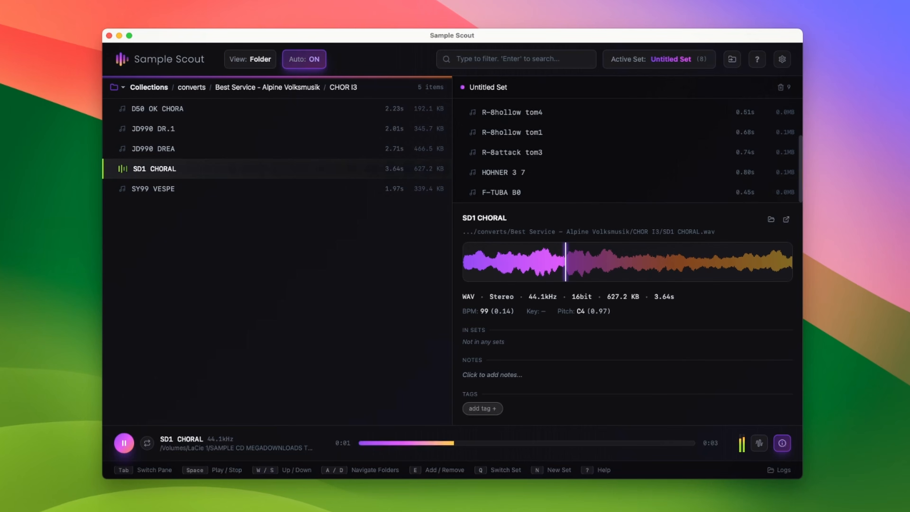
key(e)
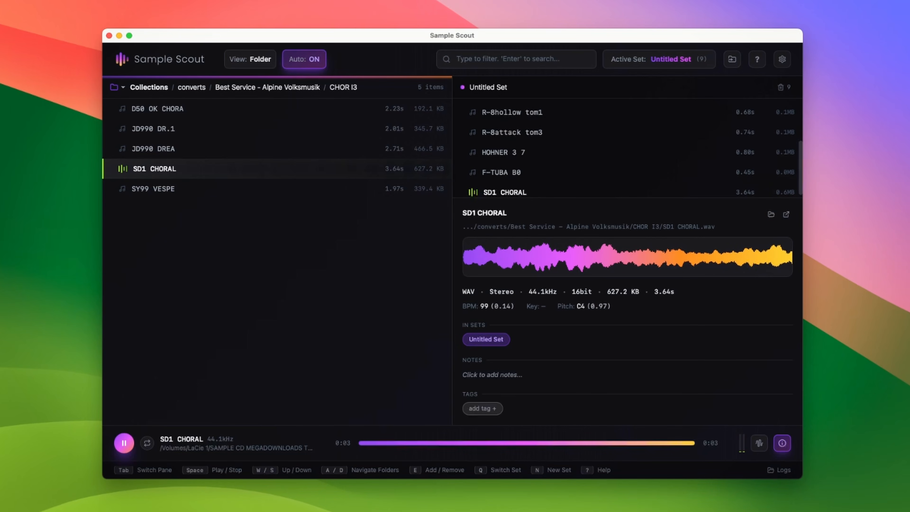
Switch focus to the set pane, move to the top of the list and play Track (10)
key(Tab)
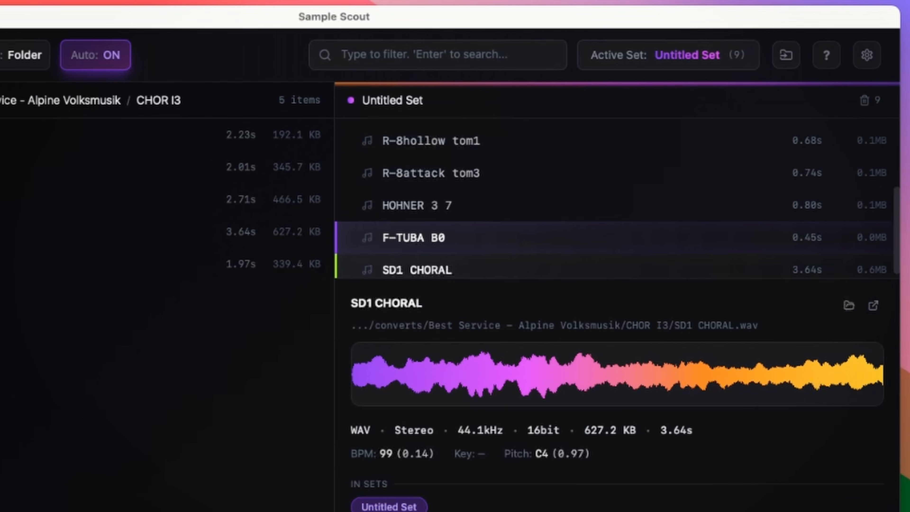
key(Up)
key(Up)
key(Up)
key(Up)
key(Up)
key(Up)
key(Up)
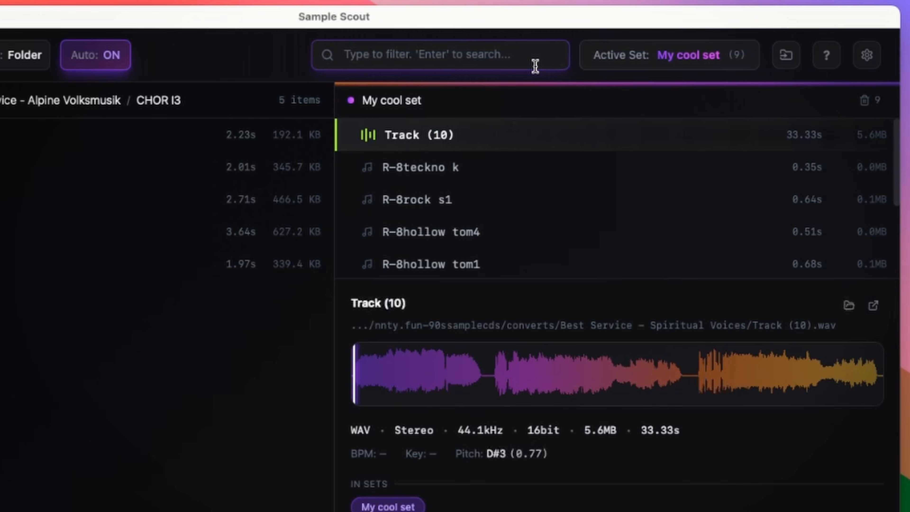
key(space)
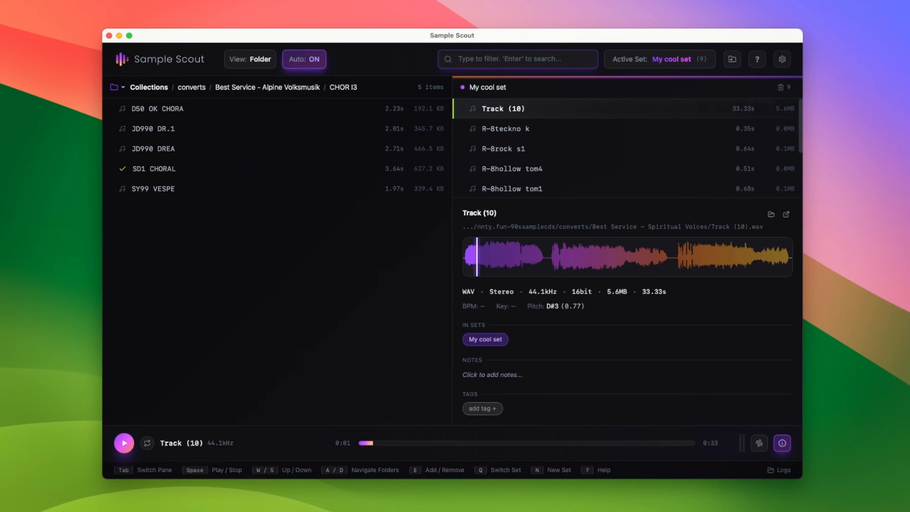
Browse the set's samples, then move Track (10) from the top of the set to the end of the list
key(s)
key(s)
key(s)
key(s)
key(s)
key(w)
key(w)
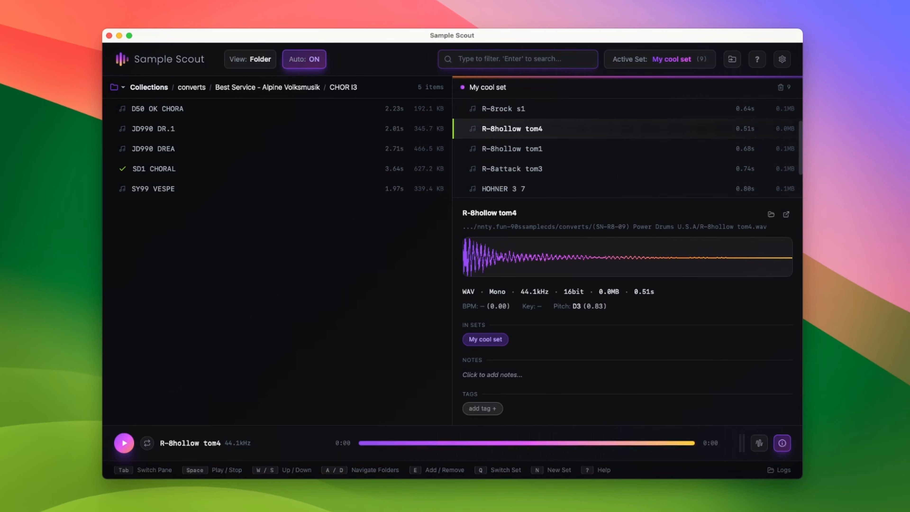
key(space)
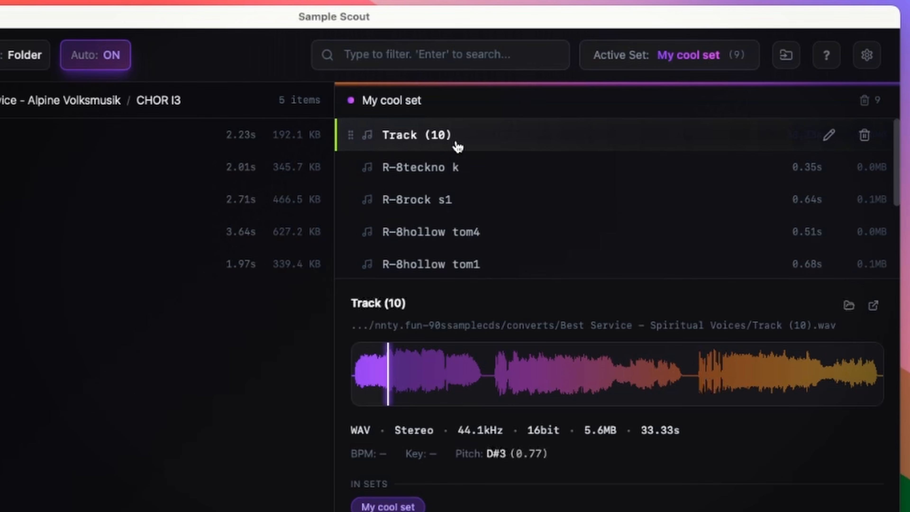
drag(457, 146, 453, 251)
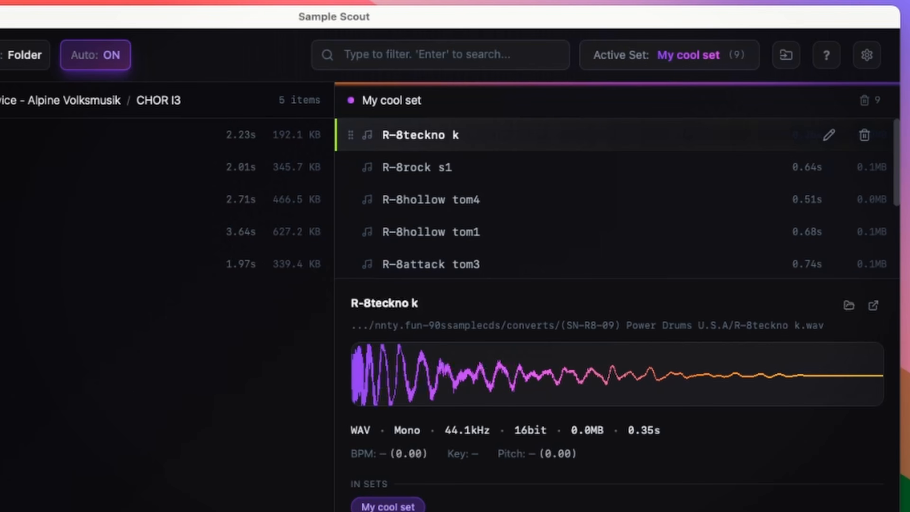
Rename the set's R-8teckno k sample as Kick
key(F2)
text(Kci)
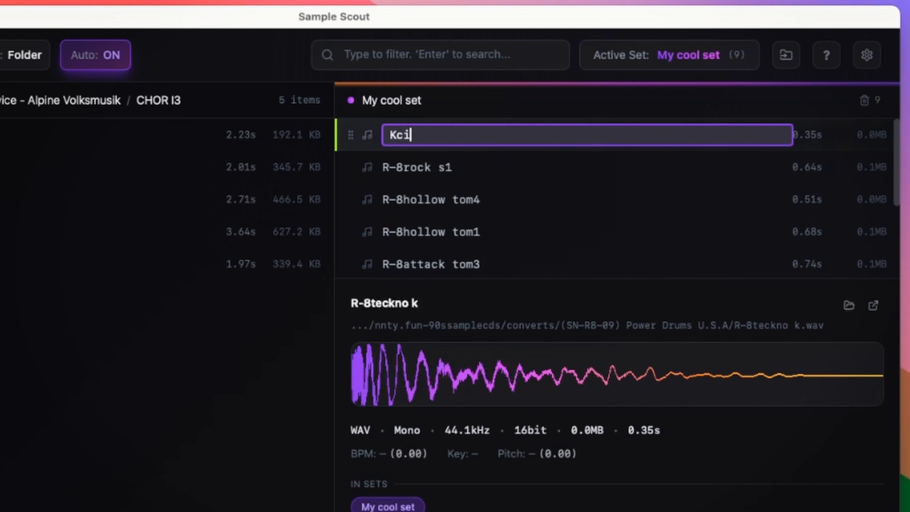
text(ick)
key(Return)
key(Down)
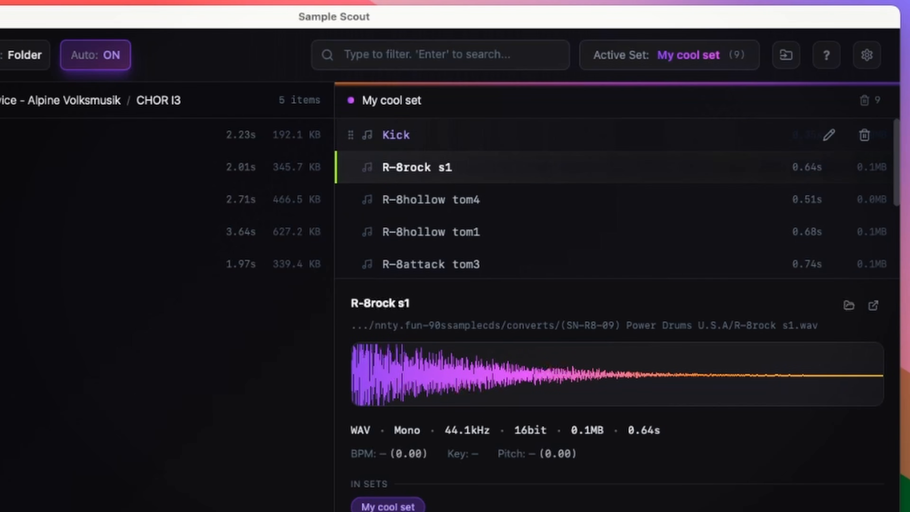
Rename the R-8rock s1 sample in the set as Snare
key(F2)
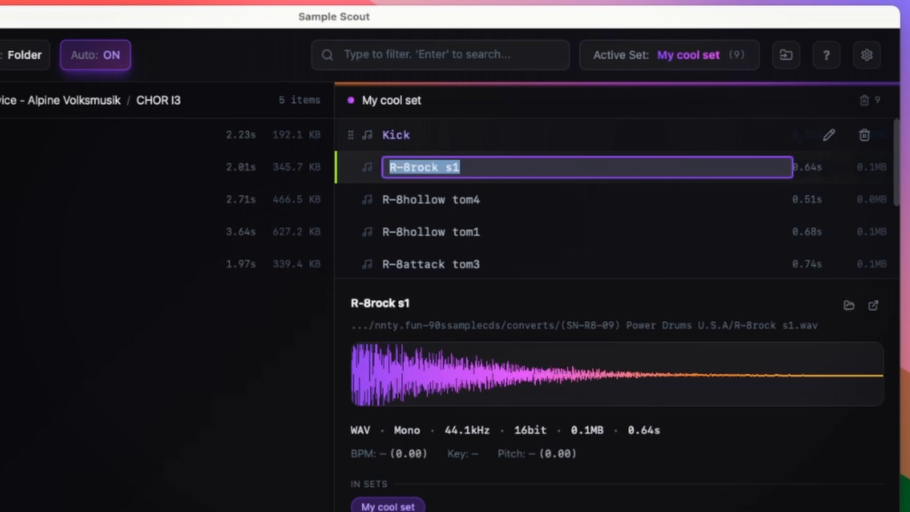
text(Snare)
key(Return)
key(Down)
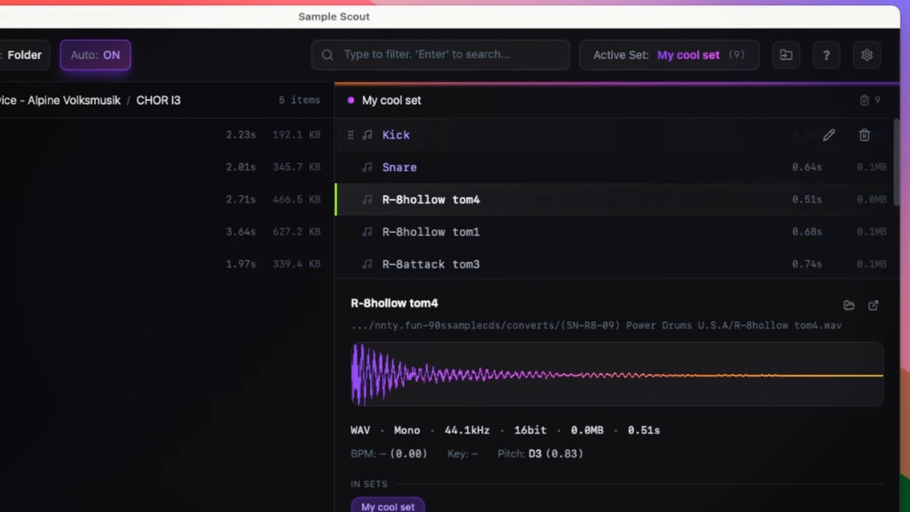
Move down to HOHNER 3 7 in the set and rename it as High Thing
key(Down)
key(Down)
key(Down)
key(Down)
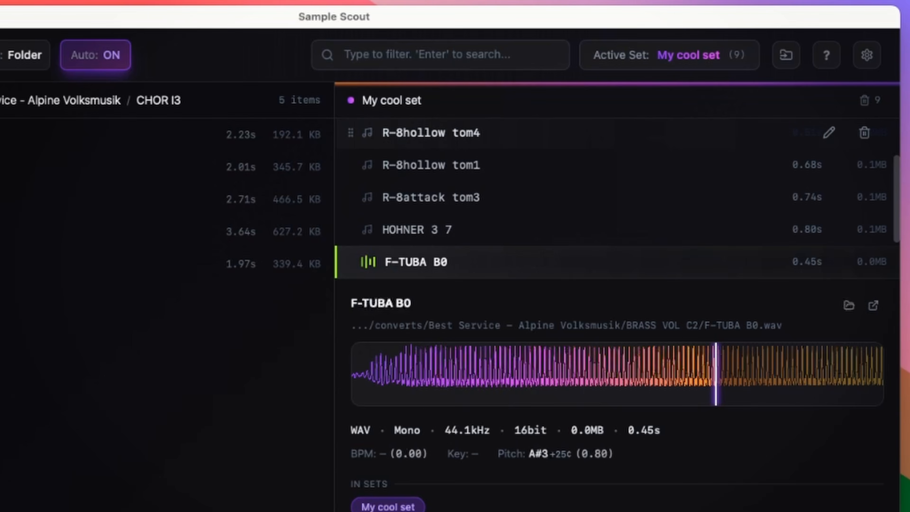
key(Up)
key(F2)
text(High Thing)
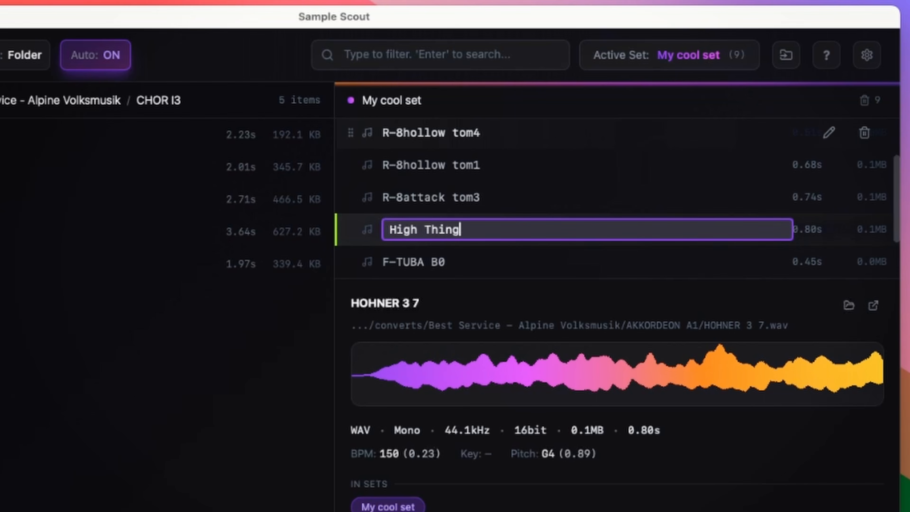
key(Return)
Rename the F-TUBA B0 sample in the set as Poomp
key(Down)
key(F2)
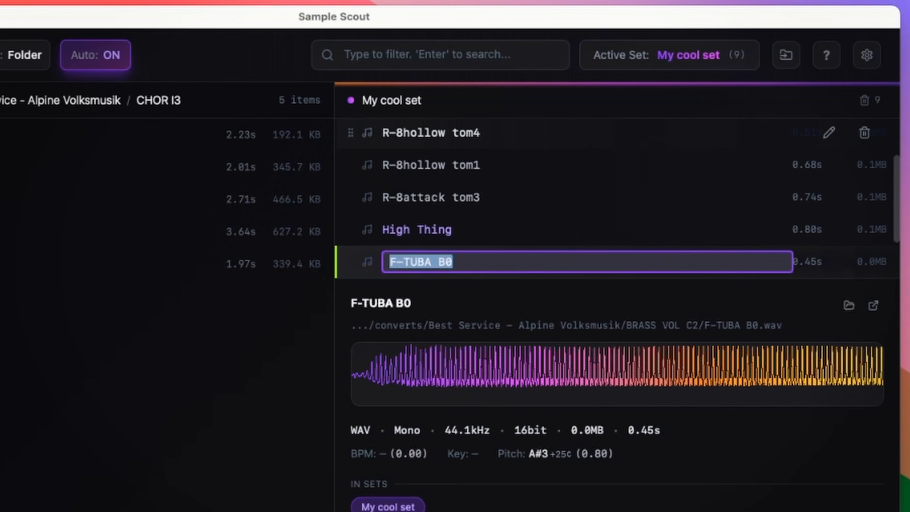
text(Poomp)
key(Return)
Rename the SD1 CHORAL sample in the set as Synth Choir
key(Down)
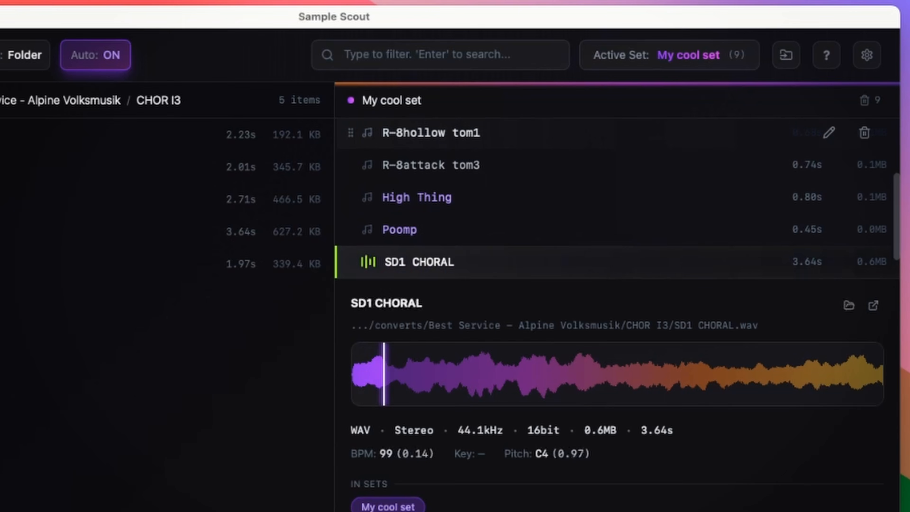
key(F2)
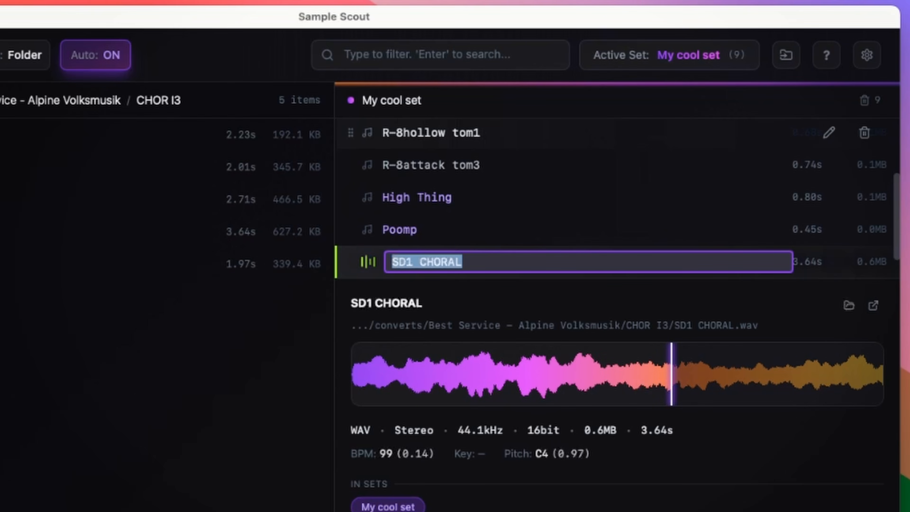
text(Synth Choir)
key(Return)
Rename the Track (10) sample in the set as Ahhhhahahahhaahha
key(Down)
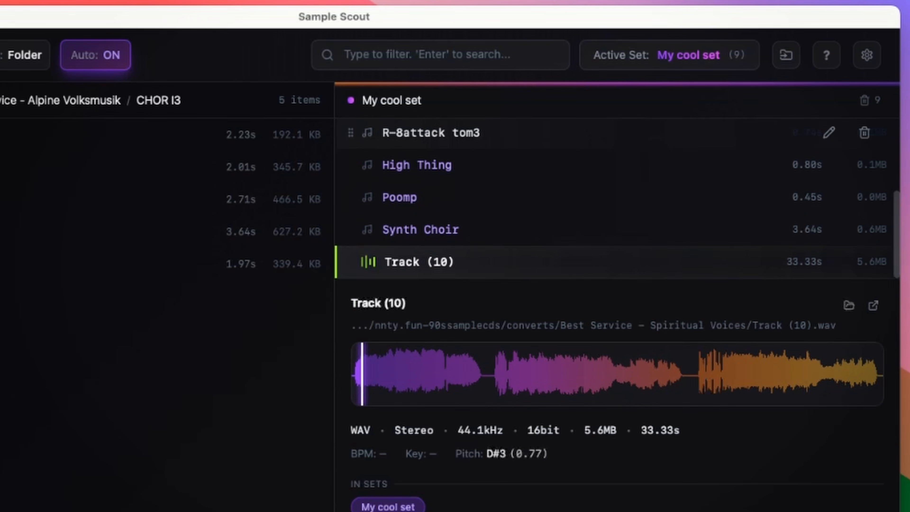
key(F2)
text(Ahhhh)
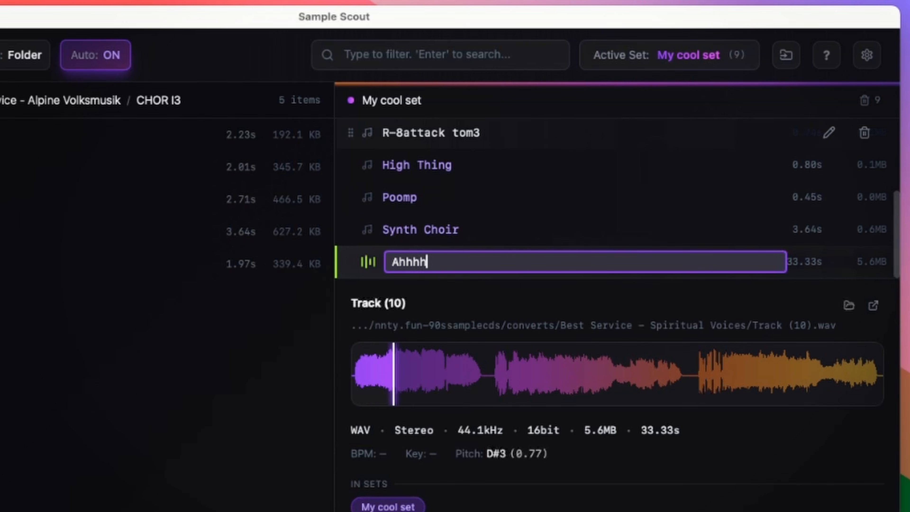
text(ahahahhaahha)
key(Return)
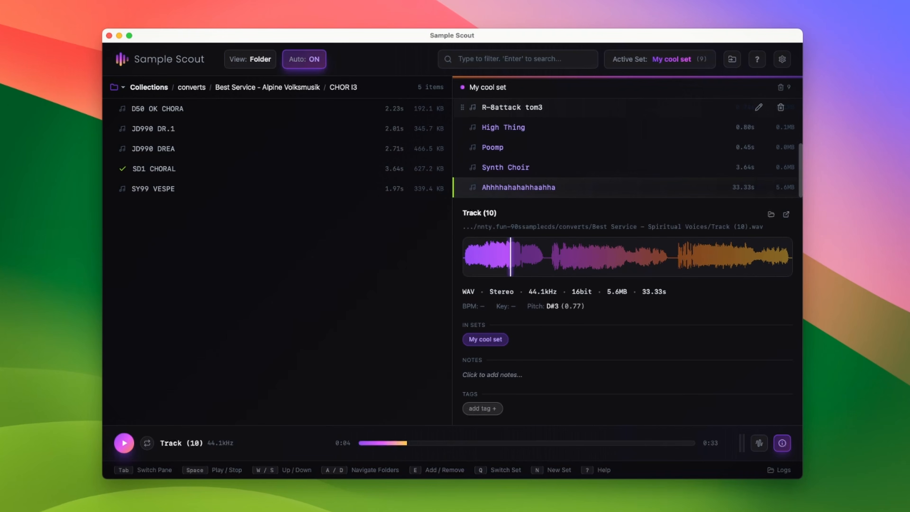
Open the Export Set dialog for My cool set, expand its processing options, and cancel it
key(x)
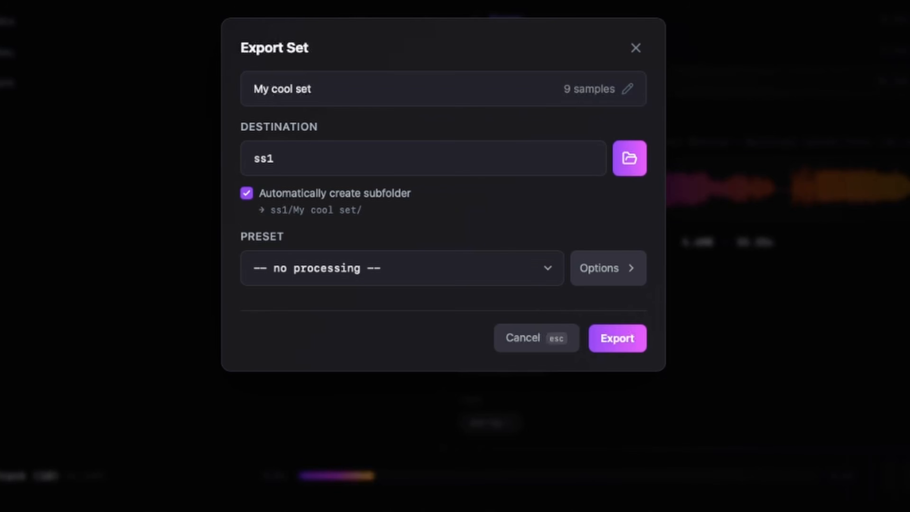
click(572, 282)
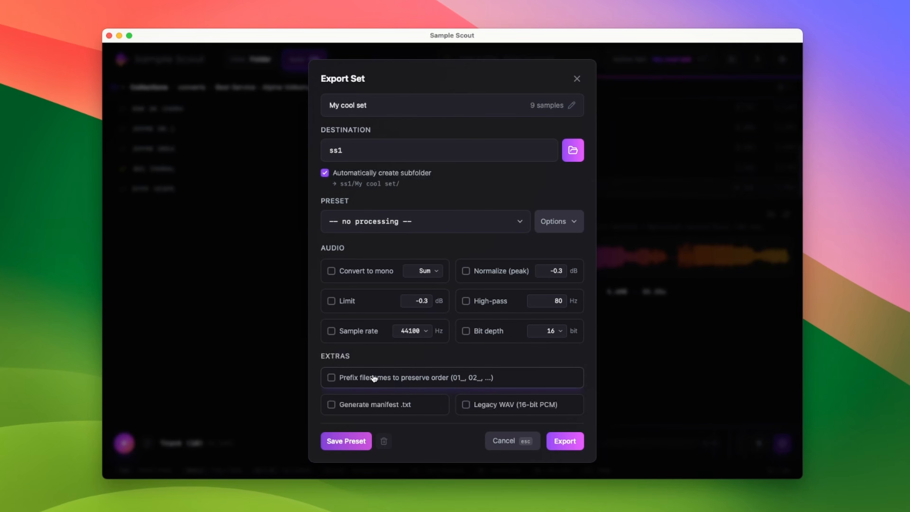
mouse_move(373, 380)
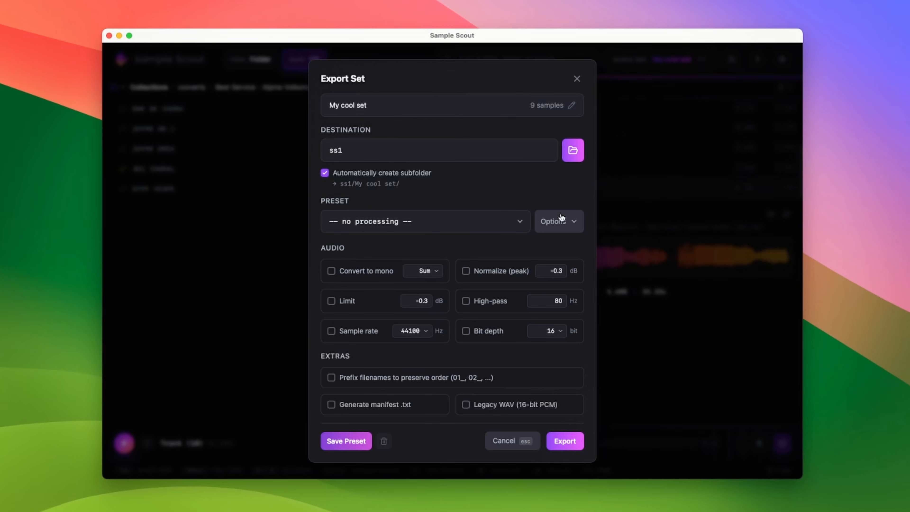
mouse_move(383, 413)
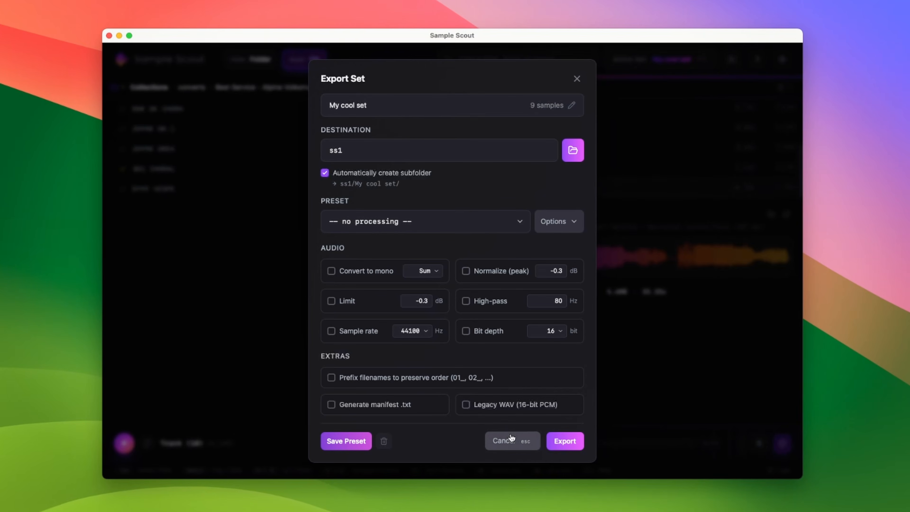
click(523, 472)
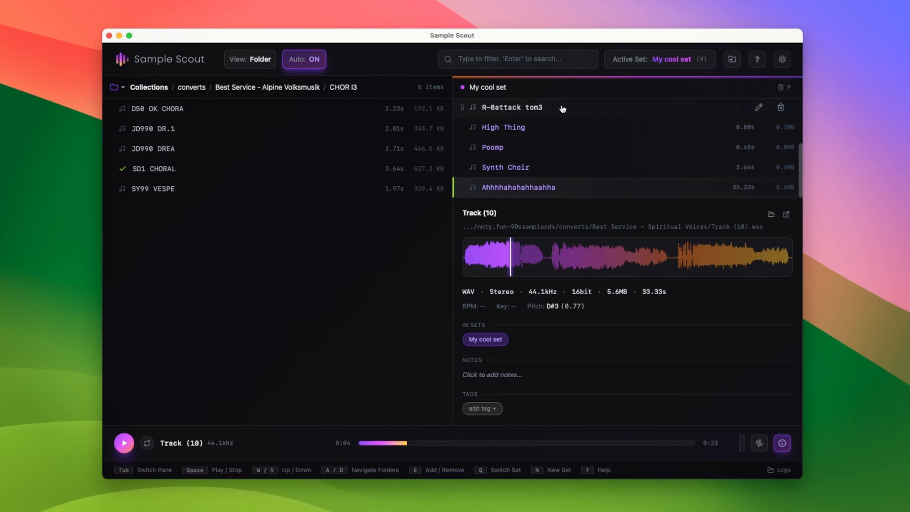
Create a new active set named Sample Drum Percussion
click(649, 63)
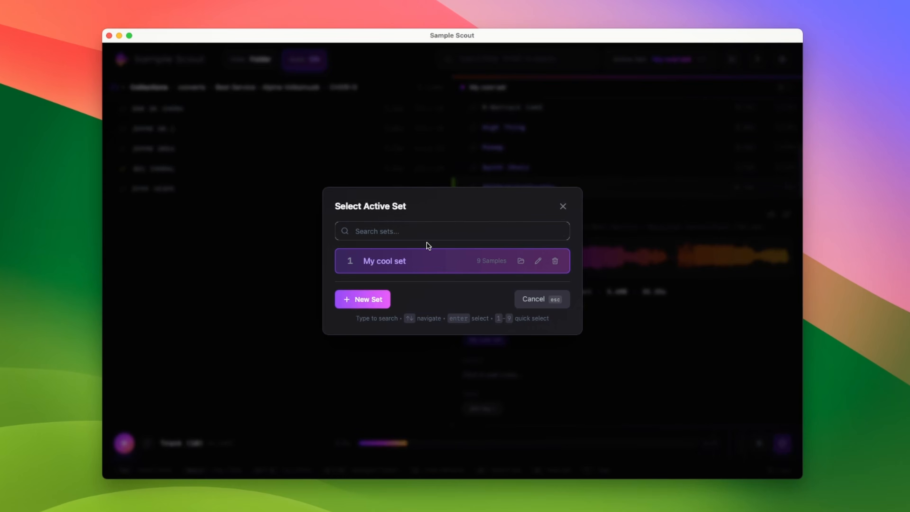
click(373, 304)
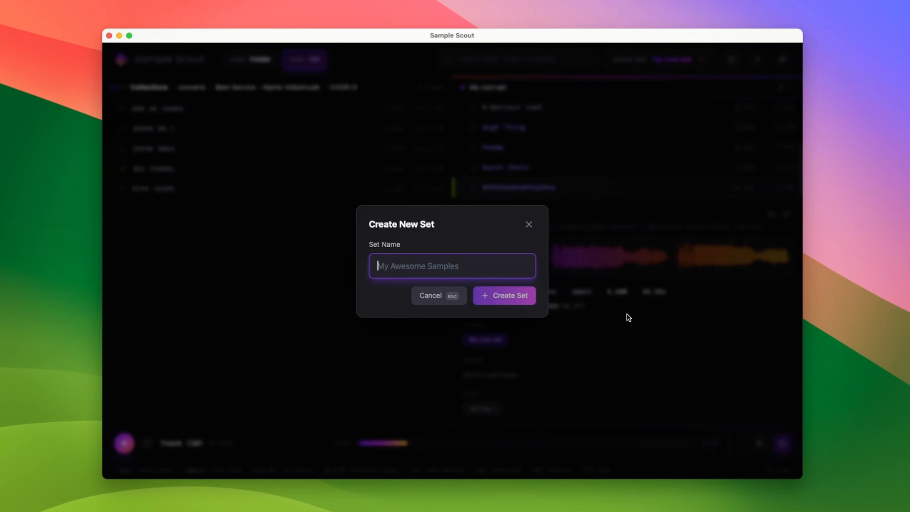
key(shift)
text(Samp)
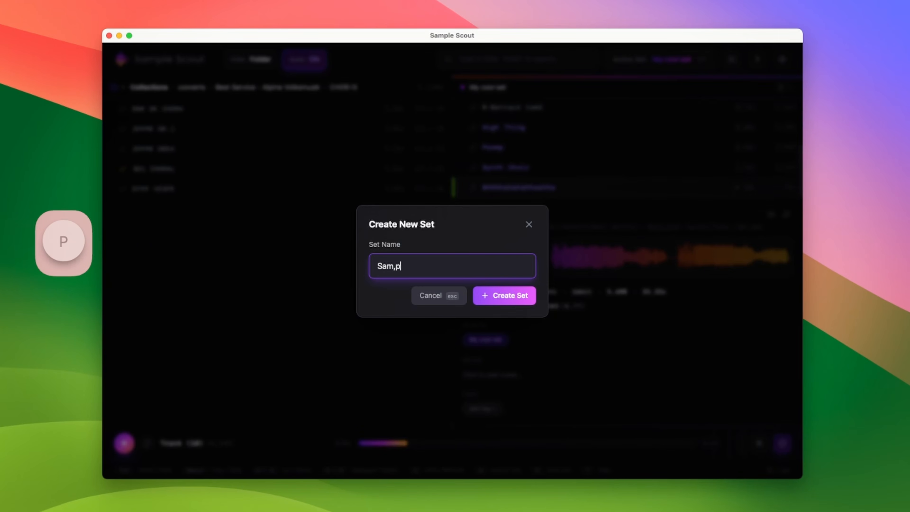
key(BackSpace)
text(ple Drum Percissi)
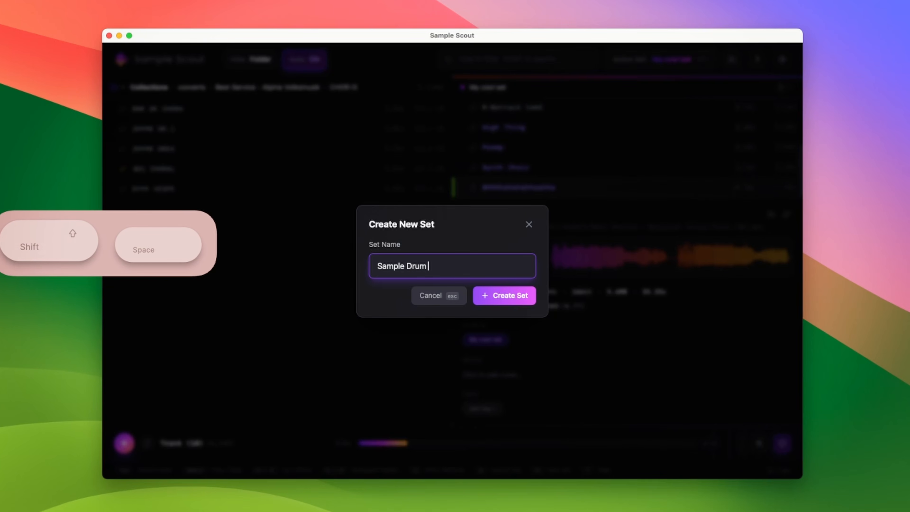
key(BackSpace)
key(BackSpace)
key(BackSpace)
key(BackSpace)
text(ussion)
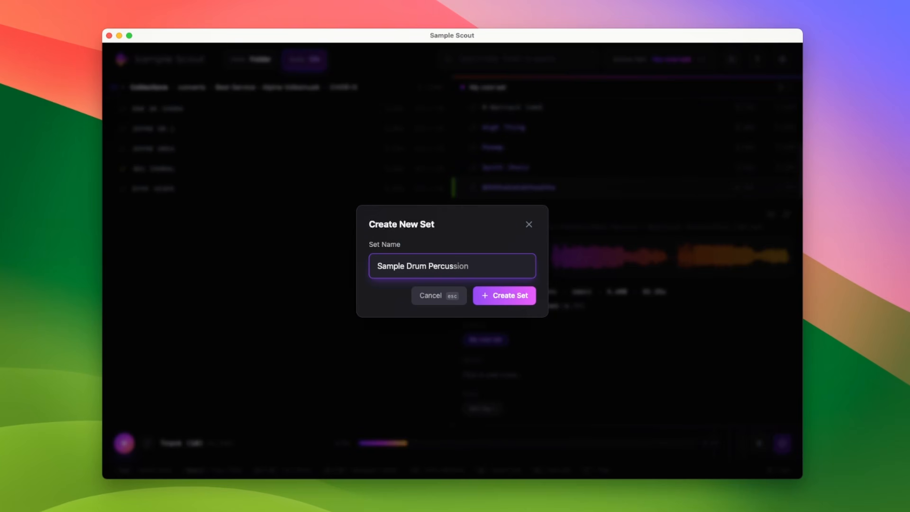
key(BackSpace)
key(Return)
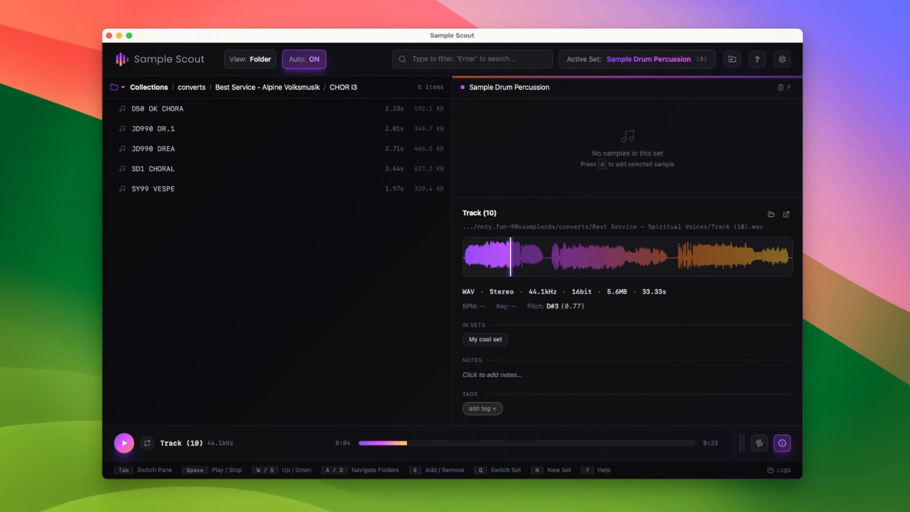
Navigate back up to the converts folder list and highlight the (Roland R-8) Internal folder
key(a)
key(a)
key(s)
key(s)
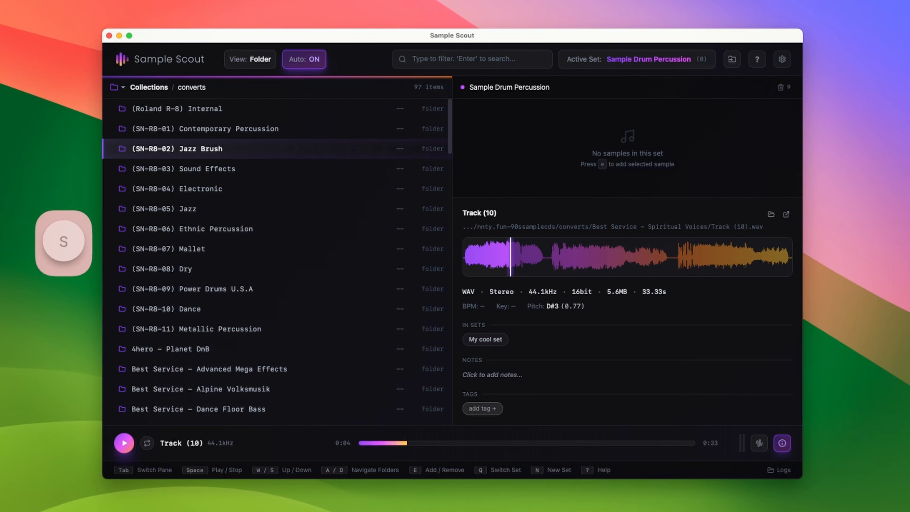
key(w)
key(w)
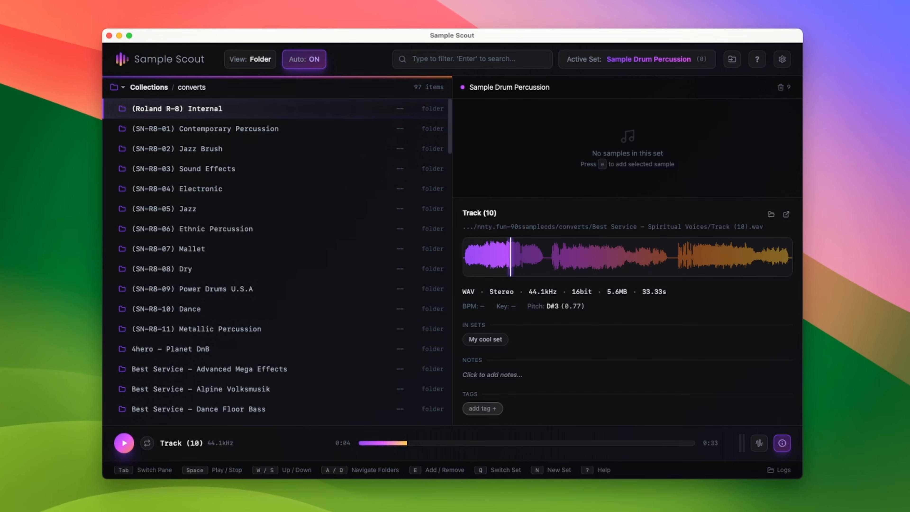
Switch the browser to the flat view listing every sample in the collection
key(shift+slash)
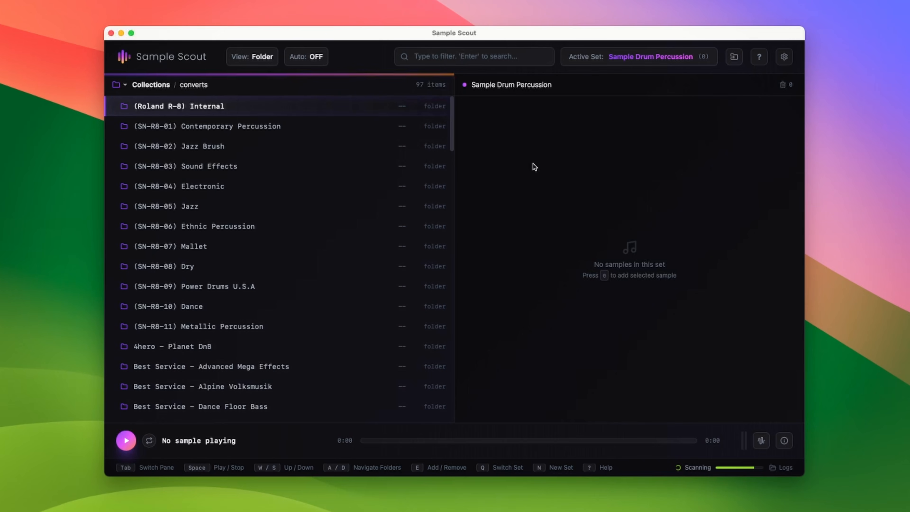
key(v)
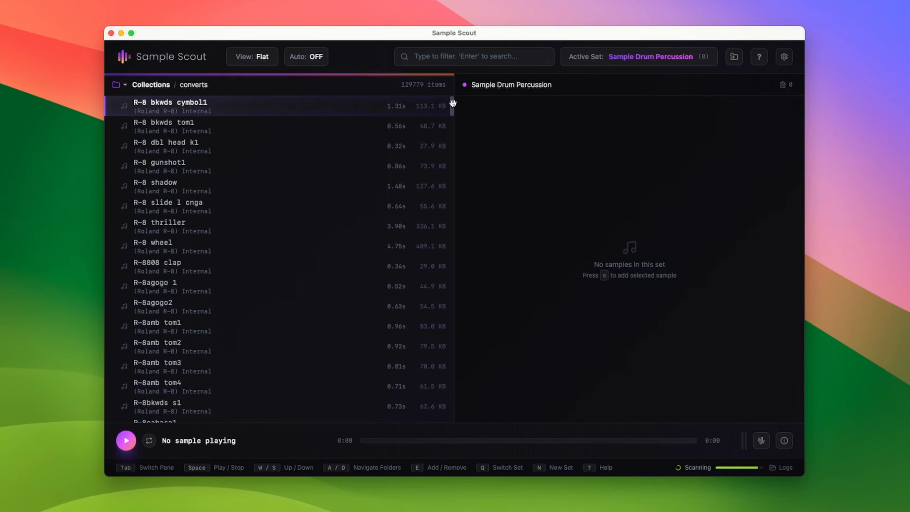
Scroll through the flat list and audition the RED.FLUT1 flute samples
drag(452, 102, 453, 268)
click(352, 188)
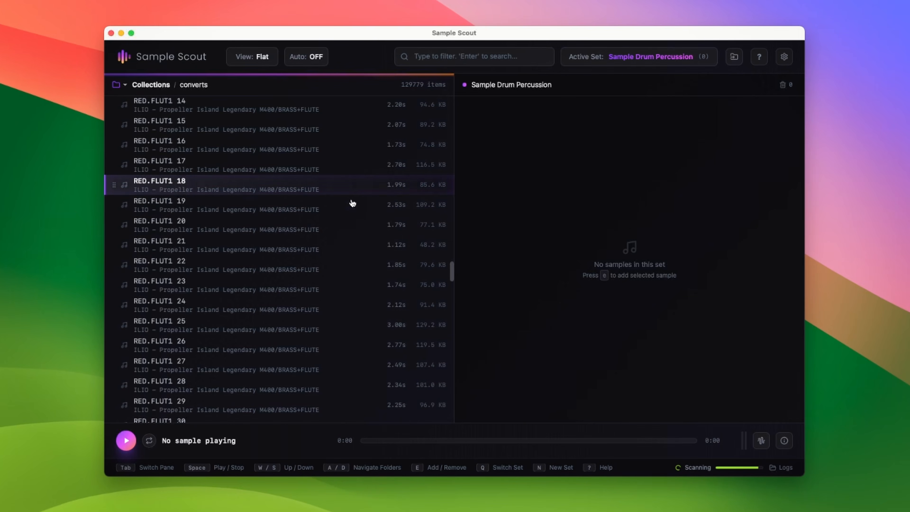
key(space)
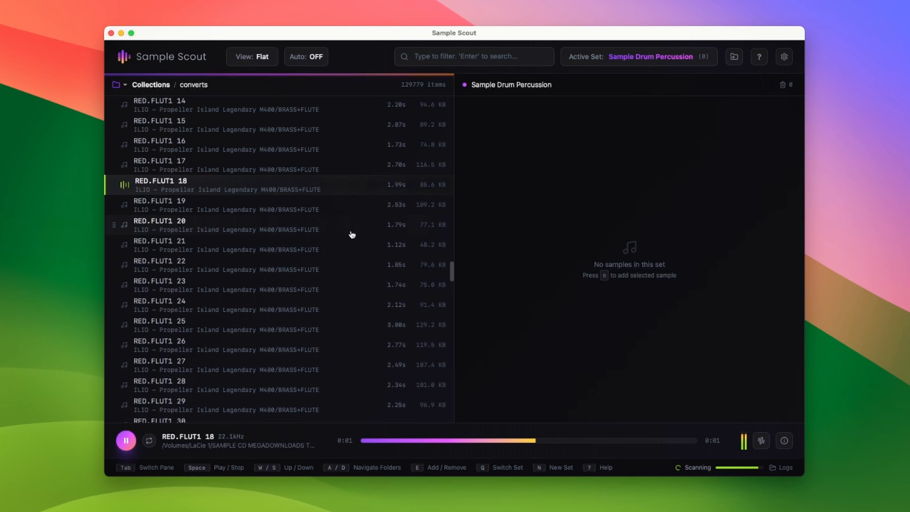
scroll(352, 235, up, 12)
key(Up)
key(Up)
key(Up)
key(Up)
key(Up)
key(Up)
key(Up)
key(Up)
key(Up)
key(Up)
key(Up)
key(Up)
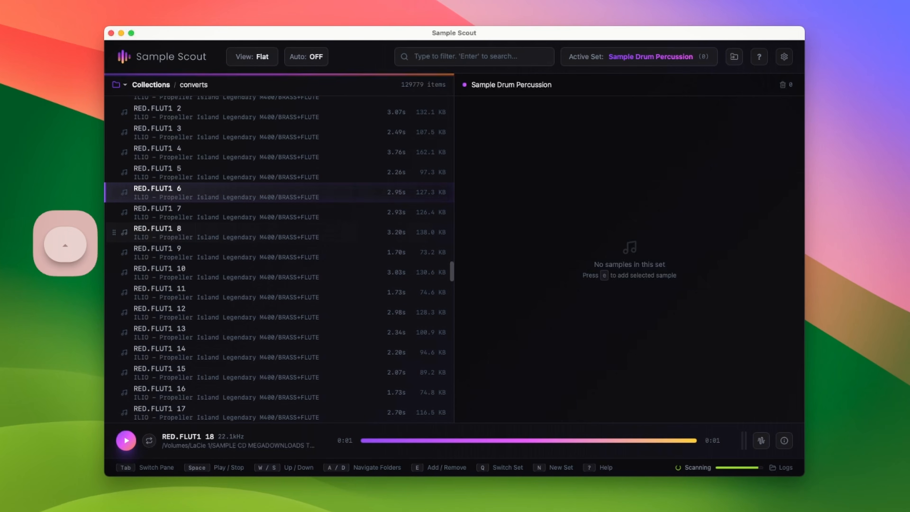
key(space)
Scroll further through the list and audition the 0122R LOP112 sample
key(Up)
key(Up)
scroll(279, 258, up, 6)
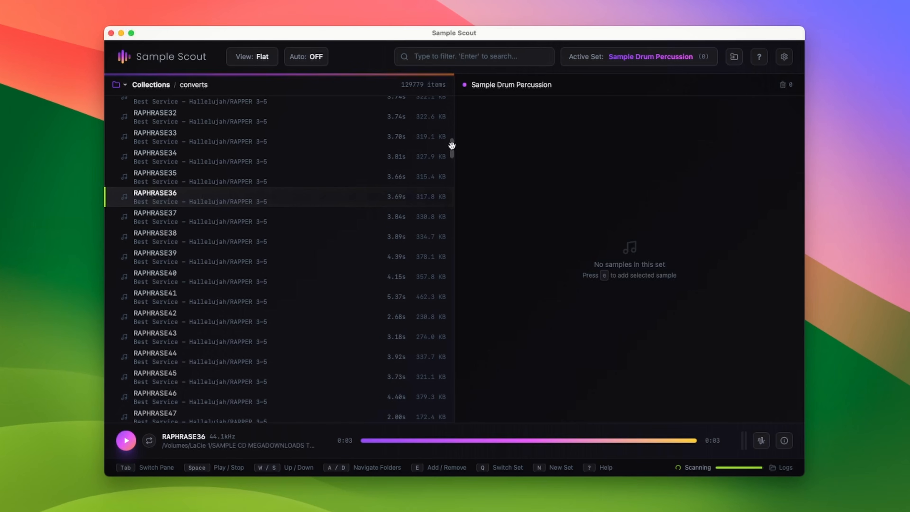
drag(452, 145, 451, 378)
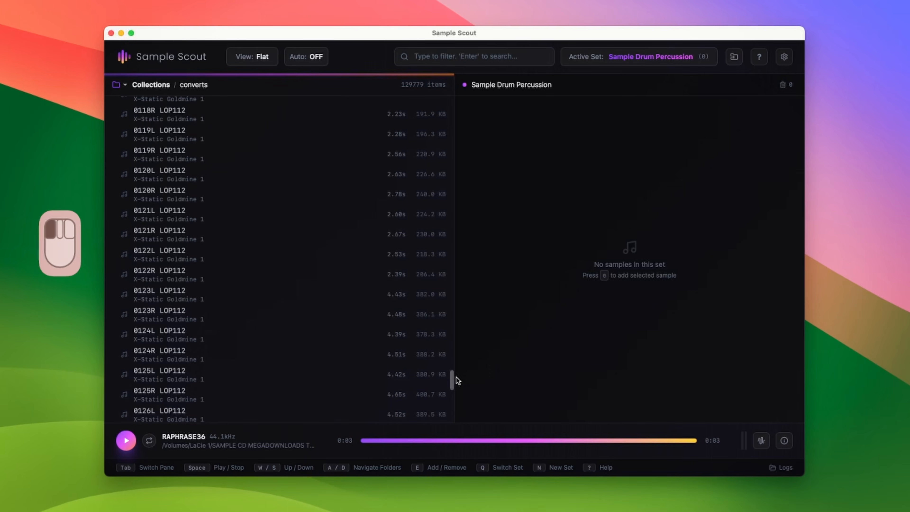
click(312, 279)
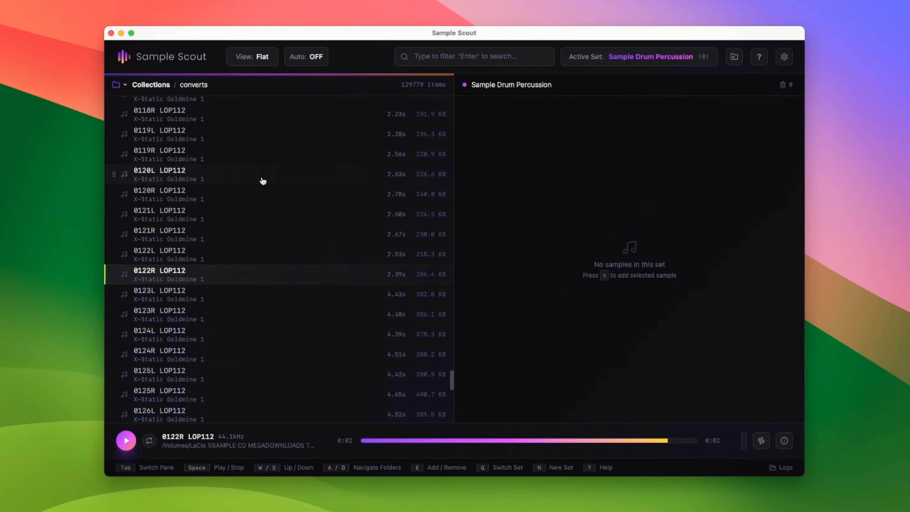
Step upward through the X-Static Goldmine 1 samples to audition them one by one
key(w)
key(w)
key(w)
key(w)
key(w)
key(w)
key(w)
key(w)
key(w)
key(w)
key(w)
key(w)
key(w)
key(w)
key(w)
key(w)
key(w)
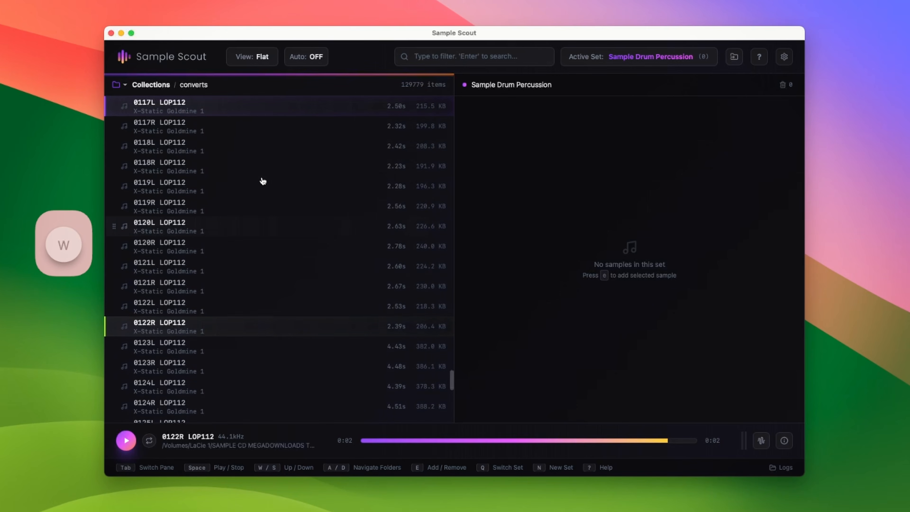
key(w)
key(w)
key(w)
key(w)
click(301, 309)
key(w)
key(w)
key(w)
key(w)
key(w)
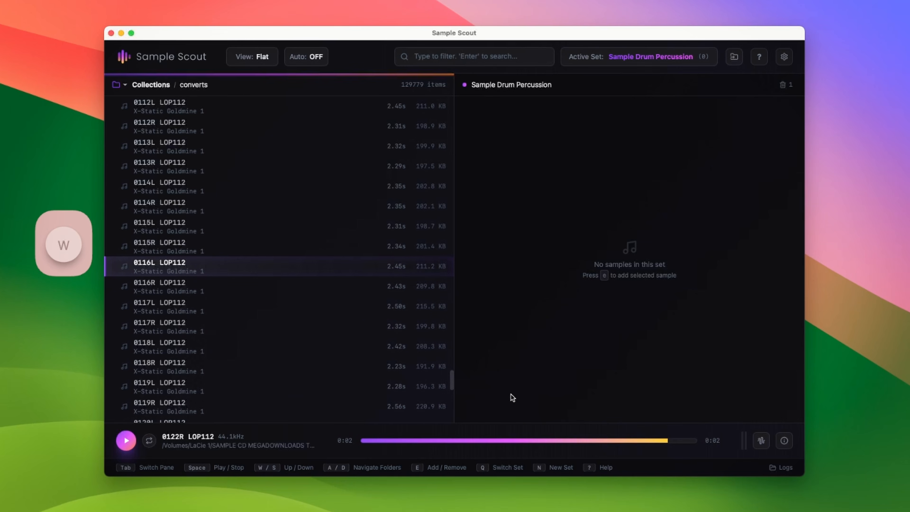
key(e)
Play the JBK_Snare_72a sample and turn auto-play on
drag(450, 379, 450, 276)
click(337, 228)
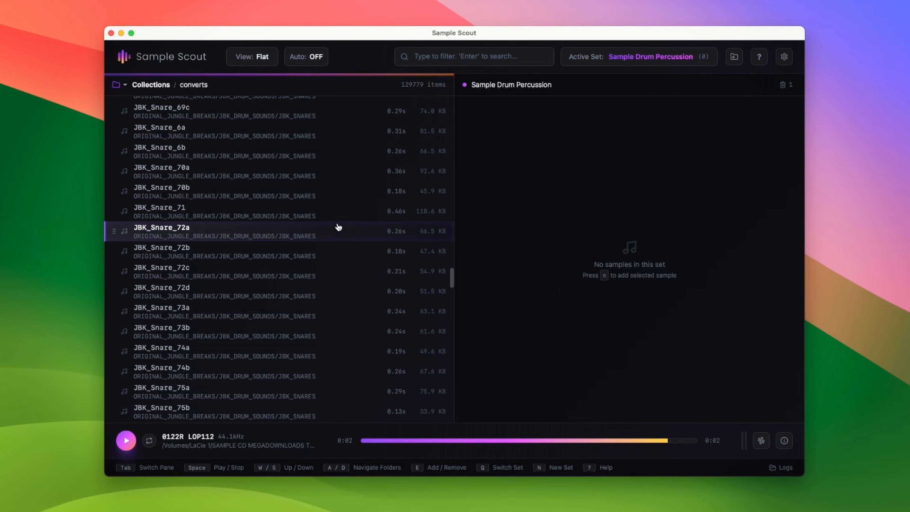
key(d)
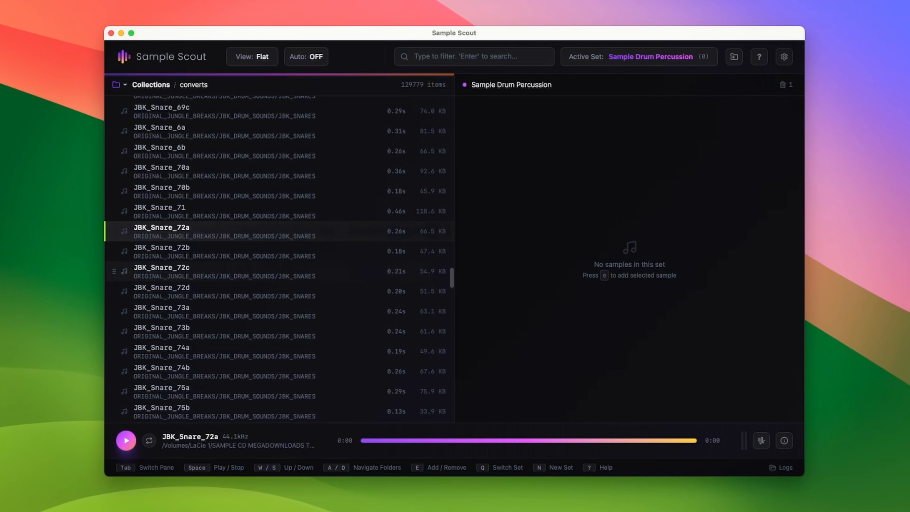
key(p)
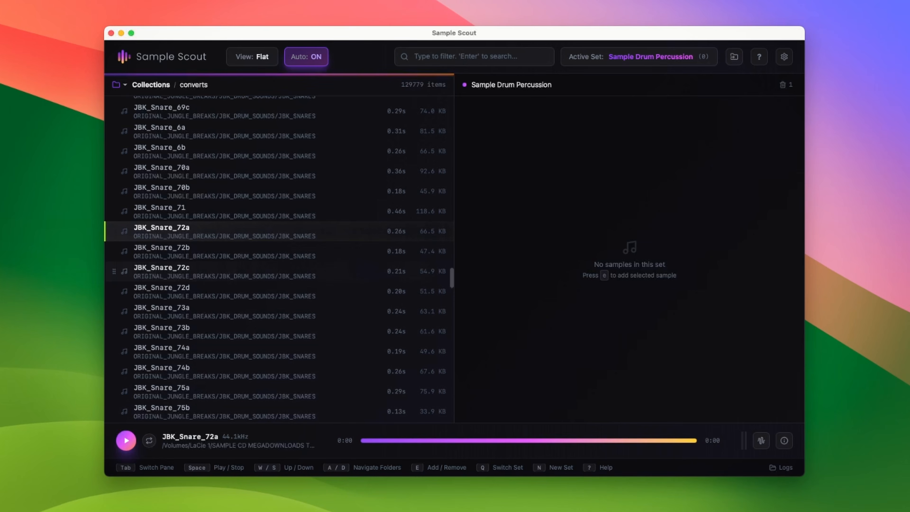
Step upward through the JBK snare samples, auditioning each automatically
key(w)
key(w)
key(w)
key(w)
key(w)
key(w)
key(w)
key(w)
key(w)
key(w)
key(w)
key(w)
key(w)
key(w)
key(w)
key(w)
key(w)
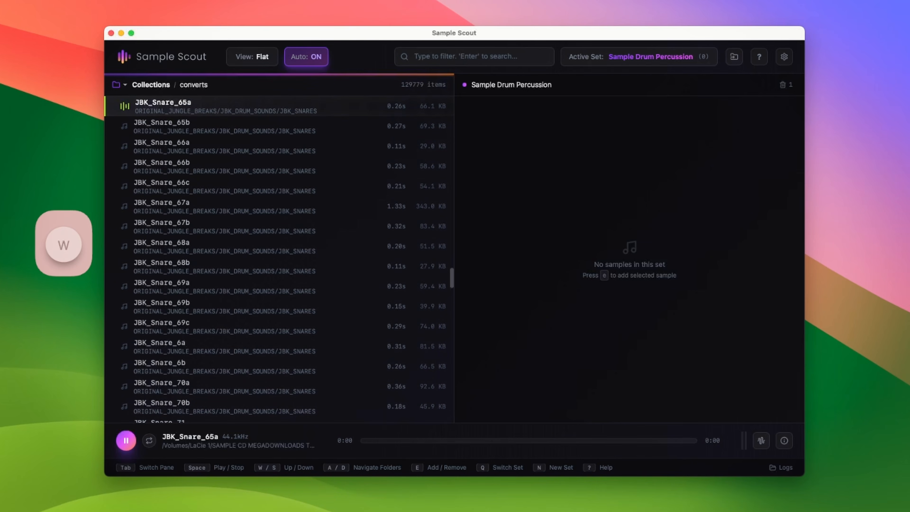
key(w)
key(w)
key(w)
key(w)
key(w)
key(w)
key(w)
key(w)
key(w)
key(w)
key(w)
key(w)
key(w)
key(w)
key(w)
key(w)
key(w)
key(w)
key(w)
key(w)
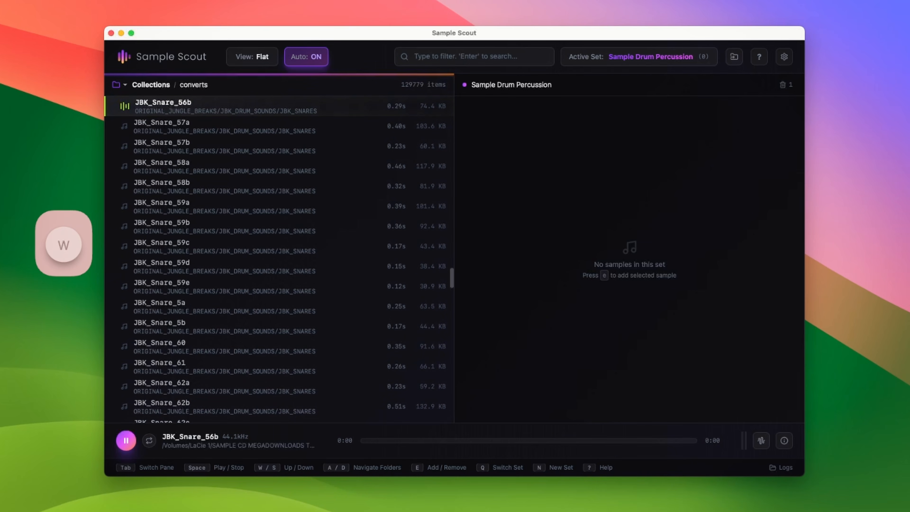
key(w)
key(w)
key(w)
key(w)
key(w)
key(w)
key(w)
key(w)
key(w)
key(w)
key(w)
key(w)
key(w)
key(w)
key(w)
key(w)
key(w)
key(w)
key(w)
key(w)
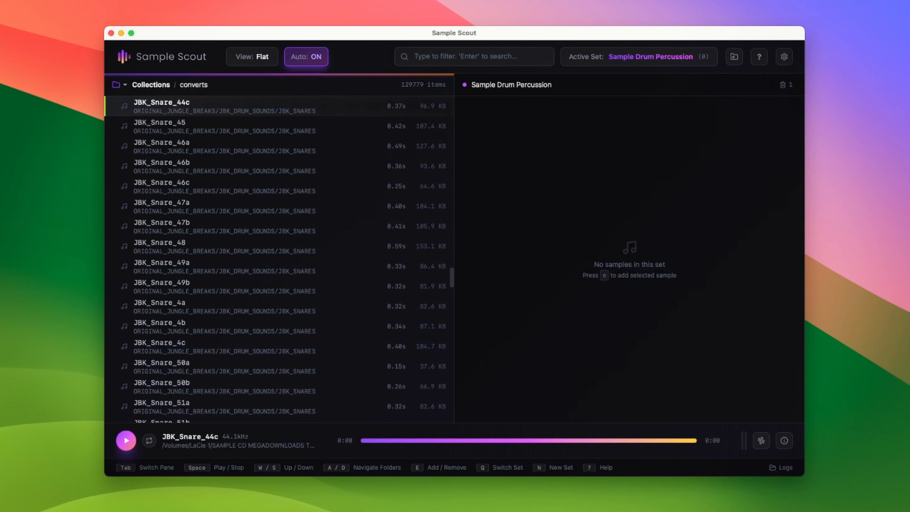
Filter the current view for snare
key(f)
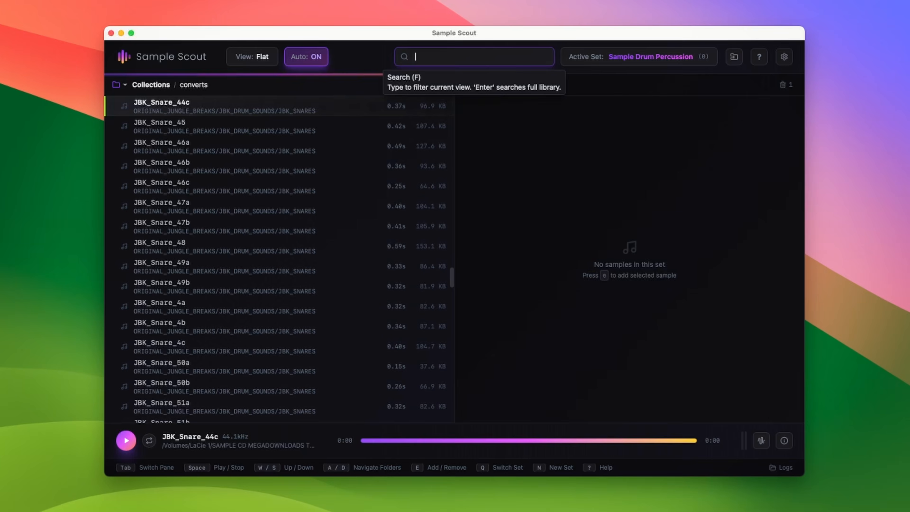
text(snare)
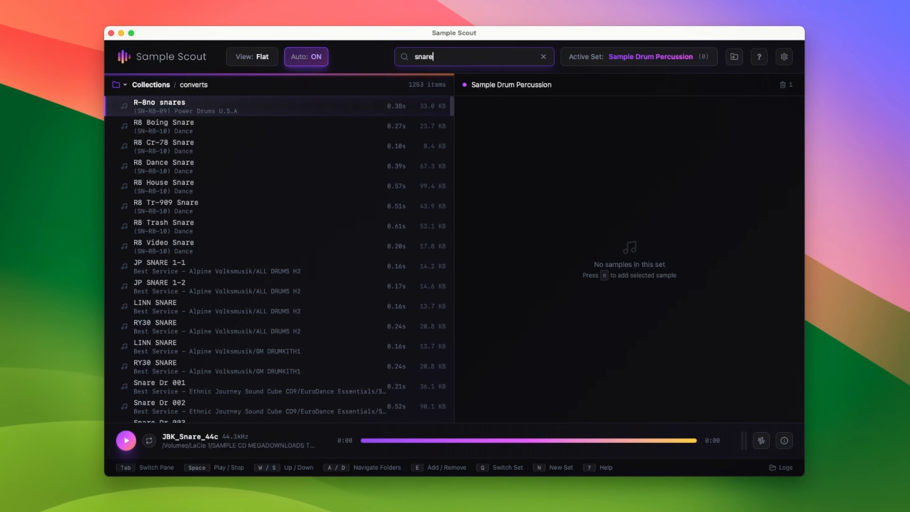
key(Tab)
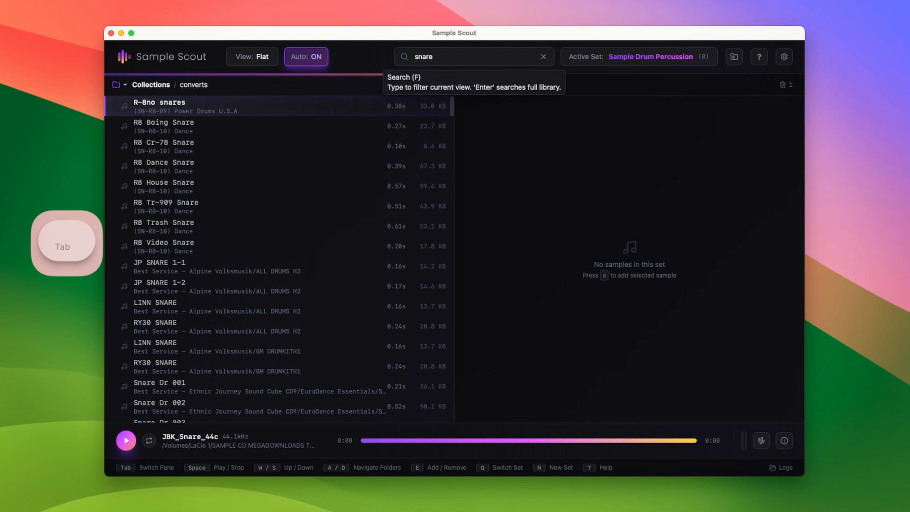
Step through the filtered snare results to audition the Snare Dr samples
key(s)
key(s)
key(s)
key(s)
key(s)
key(s)
key(s)
key(s)
key(s)
key(s)
key(s)
key(s)
key(s)
key(s)
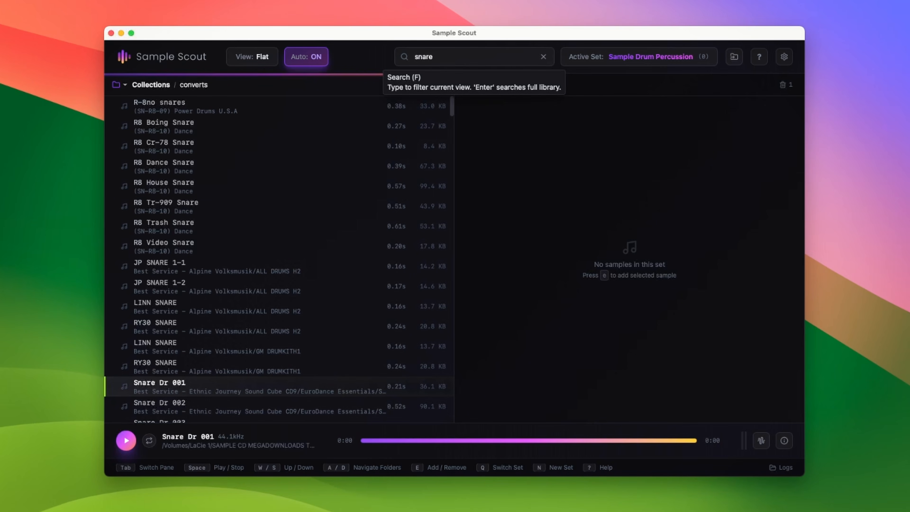
key(s)
key(s)
key(s)
key(s)
key(s)
key(s)
key(s)
key(s)
key(s)
key(s)
key(s)
key(s)
key(s)
key(s)
key(s)
key(s)
key(s)
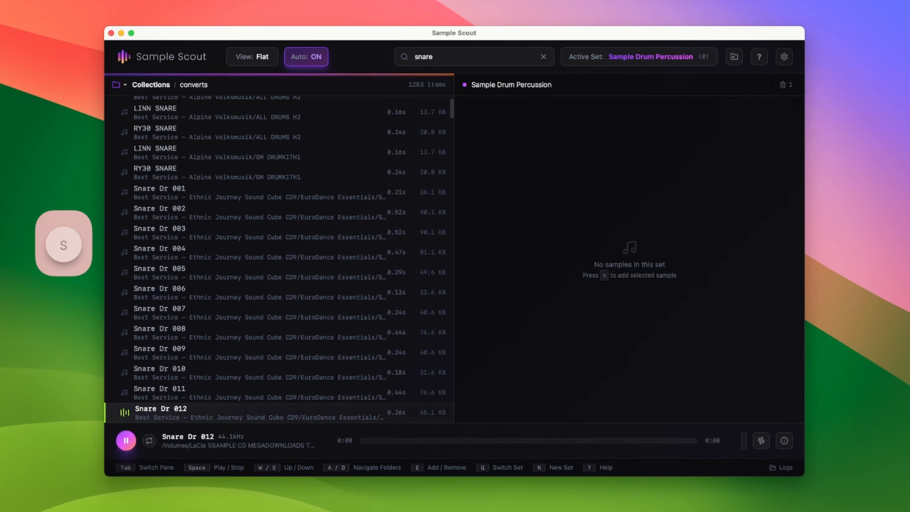
key(s)
key(s)
key(s)
key(s)
key(s)
key(s)
key(s)
key(s)
key(s)
key(s)
key(s)
key(s)
key(s)
key(s)
key(s)
key(s)
key(s)
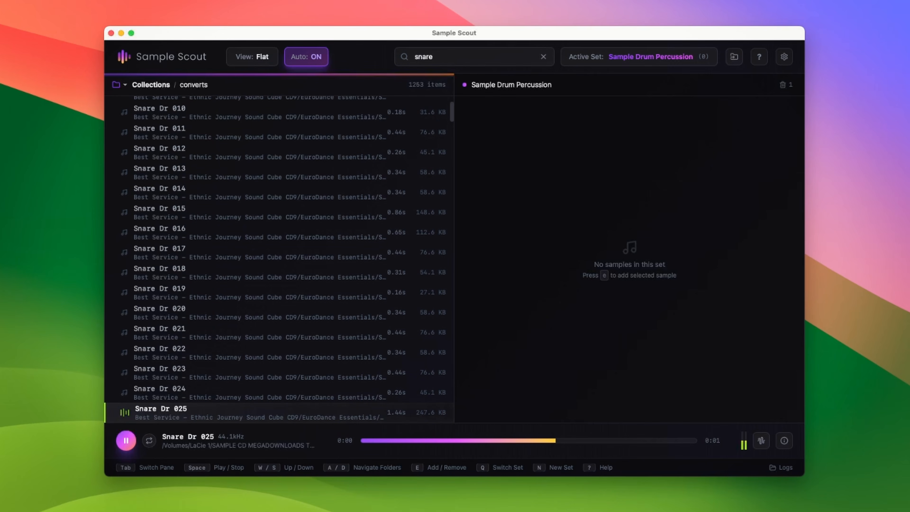
key(w)
key(w)
key(w)
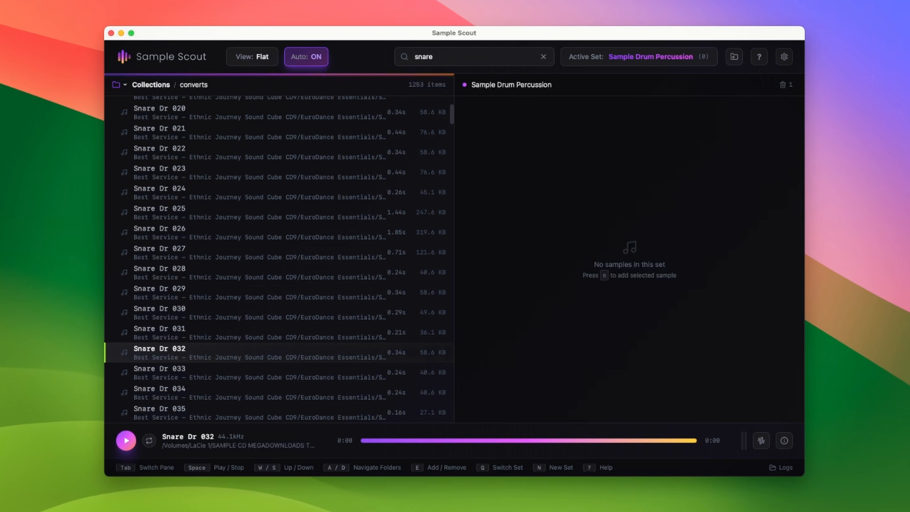
Add Snare Dr 033 to the Sample Drum Percussion set
key(Tab)
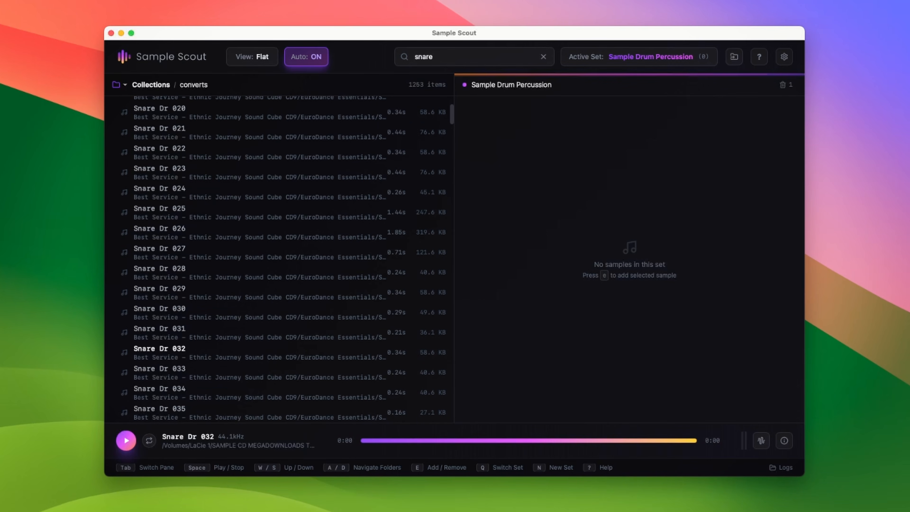
key(Tab)
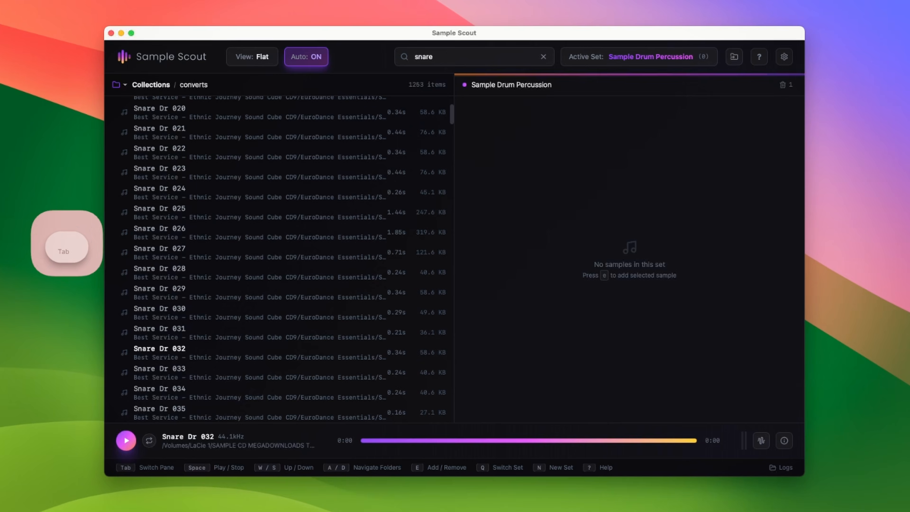
key(s)
key(s)
key(s)
key(s)
key(w)
key(w)
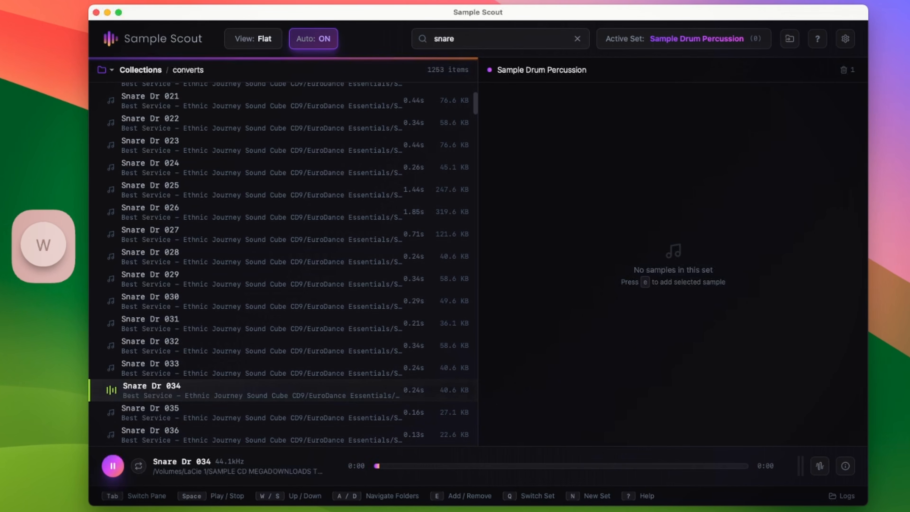
key(w)
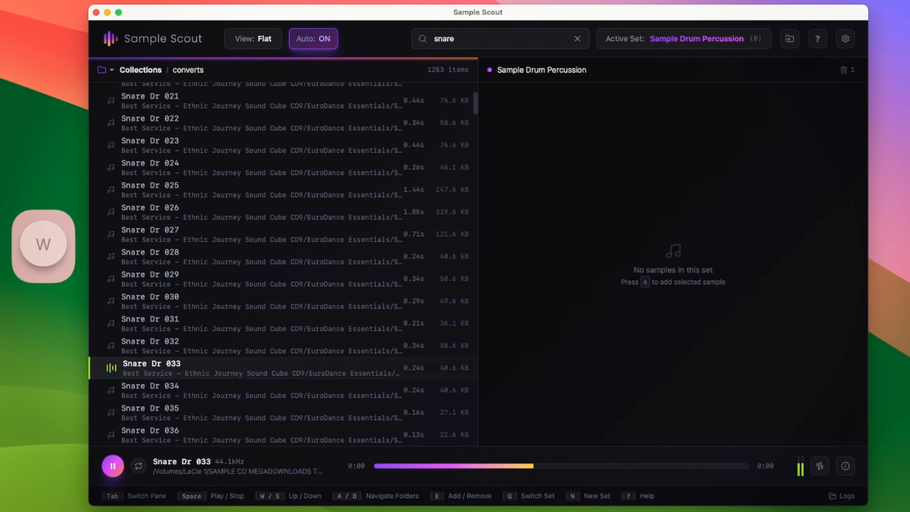
Move up the snare results and add Snare Dr 001 to the set
key(w)
key(s)
key(e)
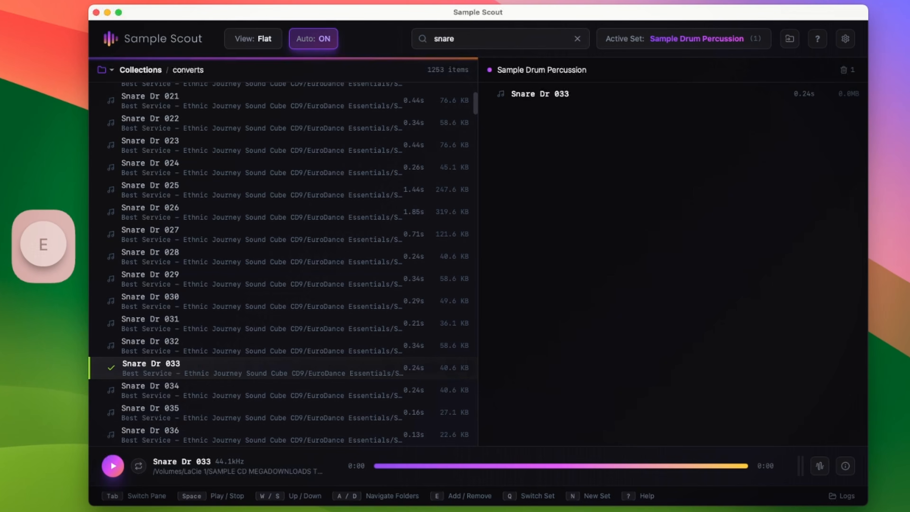
key(w)
key(w)
key(w)
key(w)
key(w)
key(w)
key(w)
key(w)
key(w)
key(w)
key(w)
key(w)
key(w)
key(w)
key(w)
key(w)
Clear the filter and open the (Roland R-8) Internal folder in folder view
key(w)
key(w)
key(w)
key(w)
key(w)
key(w)
key(w)
key(w)
key(w)
key(w)
key(w)
key(w)
key(w)
key(w)
key(w)
key(w)
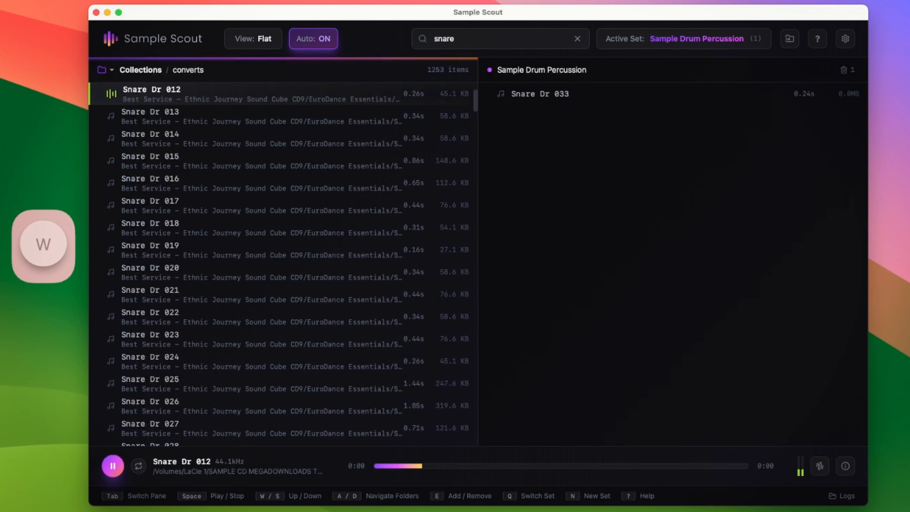
key(e)
key(w)
key(w)
key(w)
key(w)
key(w)
key(w)
key(w)
key(w)
key(w)
key(w)
key(w)
key(w)
key(w)
key(w)
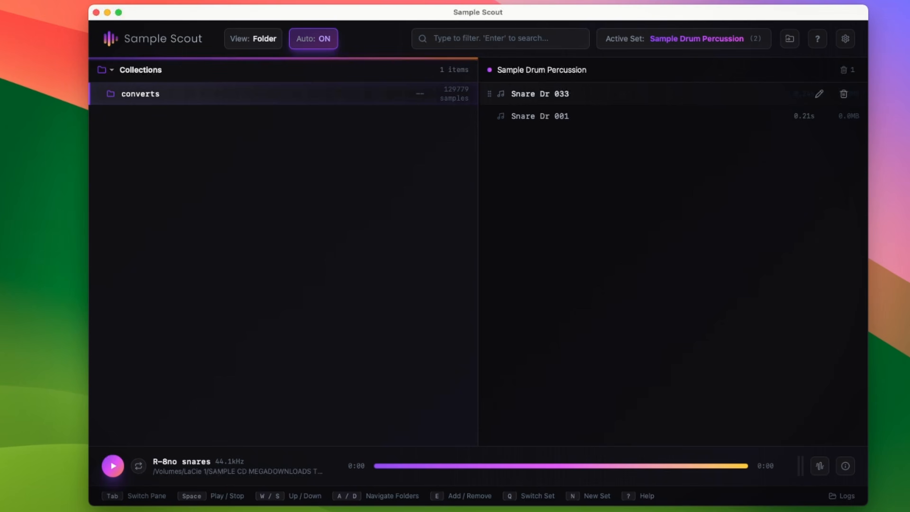
key(d)
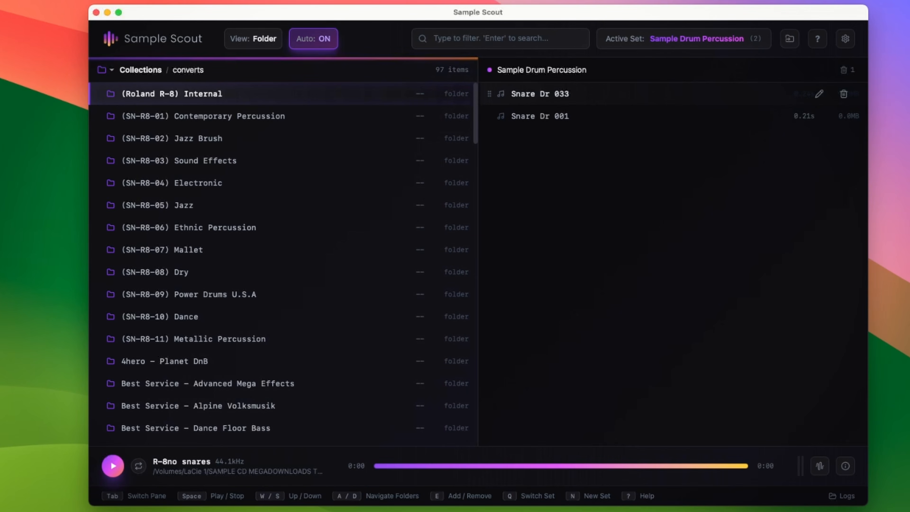
key(d)
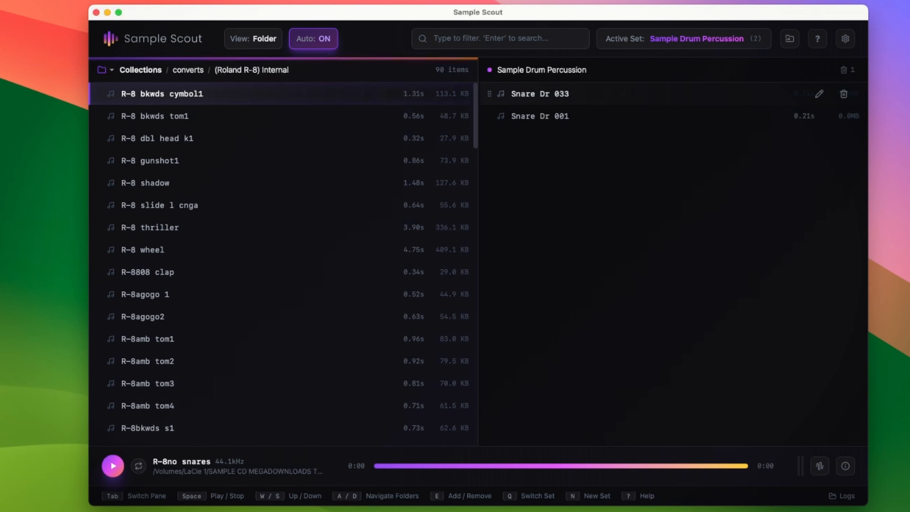
Step through the (Roland R-8) Internal samples to audition them
key(s)
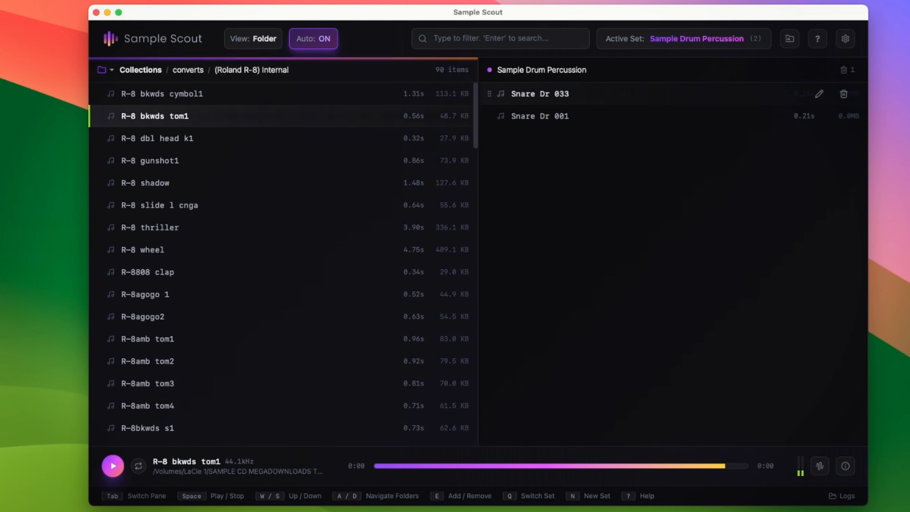
key(s)
key(s)
key(s)
key(s)
key(w)
key(w)
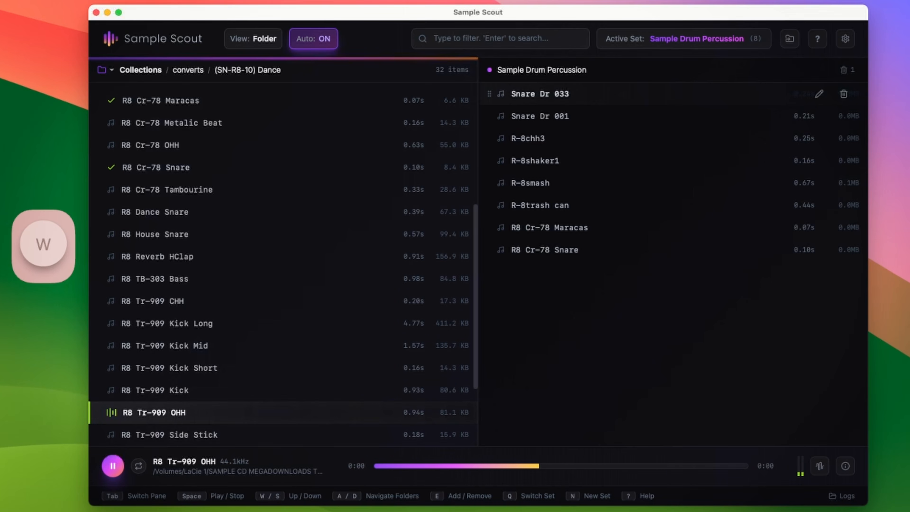
Step down through the samples to audition them
key(s)
Move on to the (SN-R8-04) Electronic folder and audition its R-8808 samples
key(s)
key(s)
key(s)
key(s)
key(s)
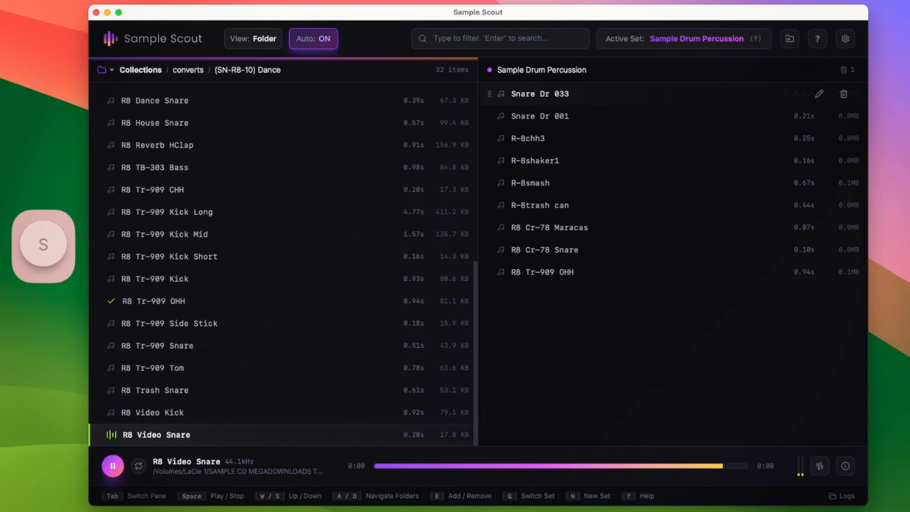
key(d)
key(s)
key(s)
key(s)
key(s)
key(s)
key(s)
key(s)
key(s)
key(w)
key(w)
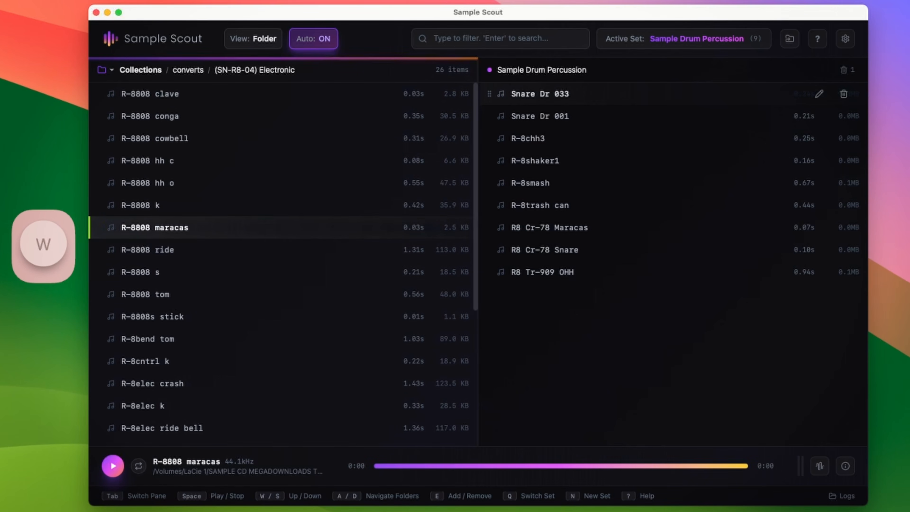
key(w)
key(s)
Add R-8808 s to the Sample Drum Percussion set
key(s)
key(s)
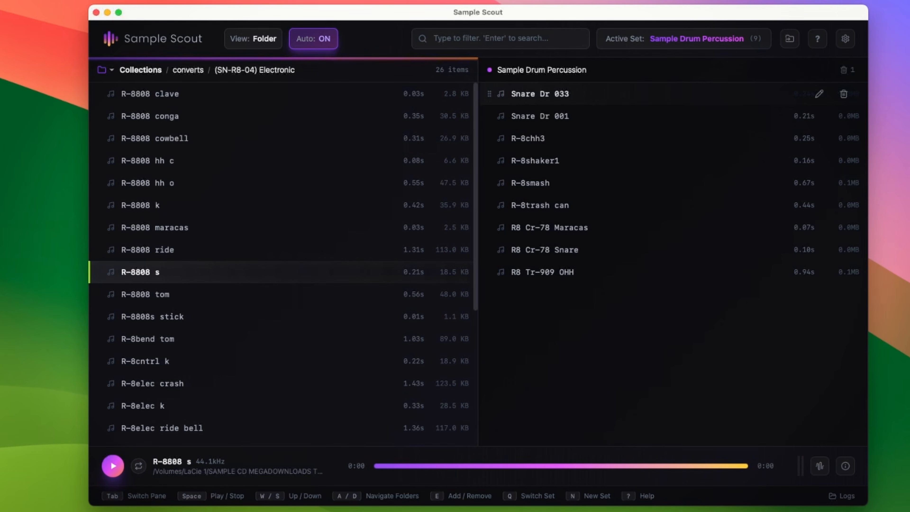
key(w)
key(w)
key(s)
key(s)
key(w)
key(s)
key(e)
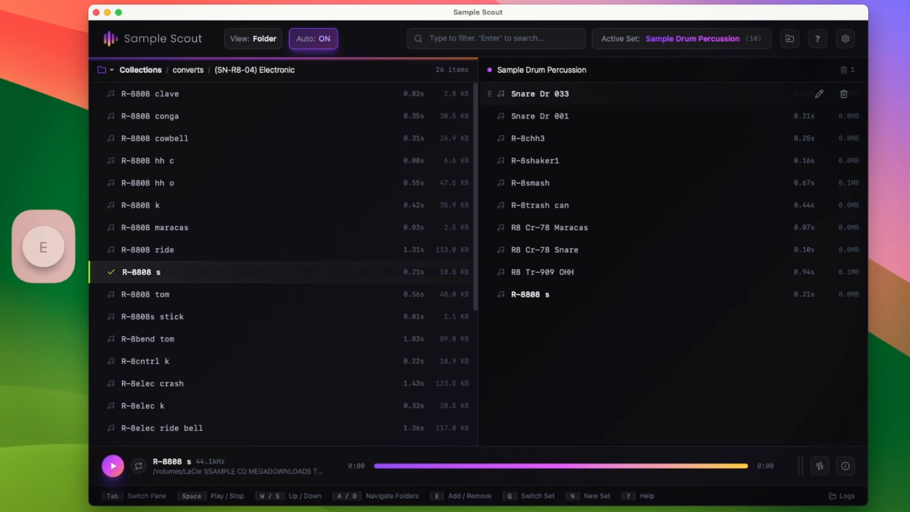
Audition the next samples and add R-8808s stick to the set
key(s)
key(s)
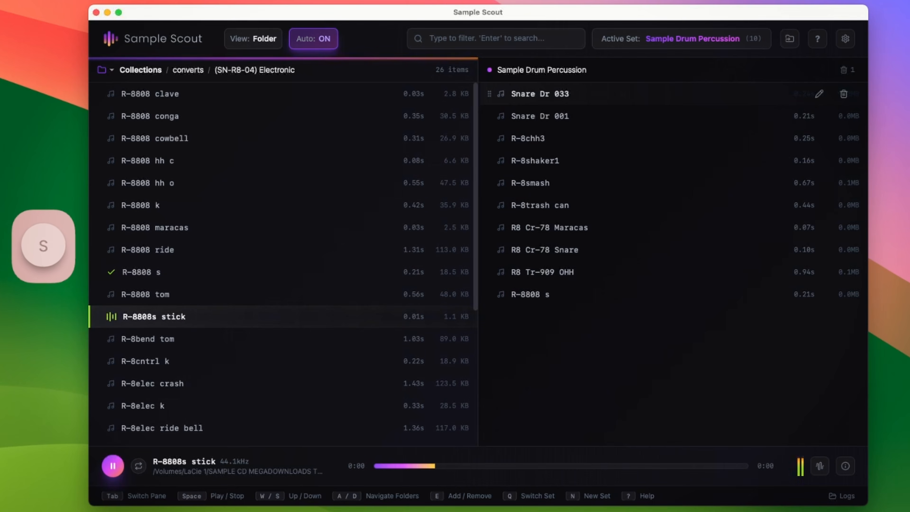
key(s)
key(w)
key(w)
key(s)
key(e)
Add R-8flange s to the set
key(s)
key(s)
key(s)
key(s)
key(s)
key(s)
key(s)
key(s)
key(s)
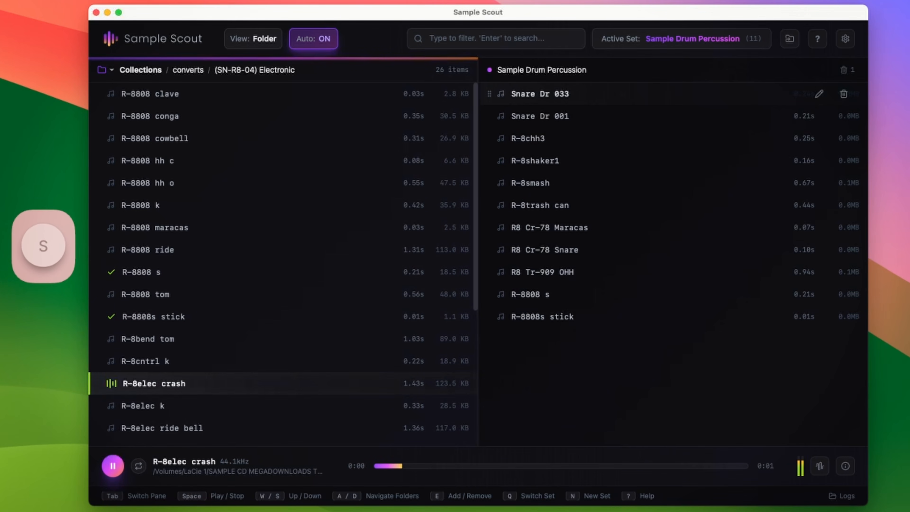
key(e)
key(s)
key(s)
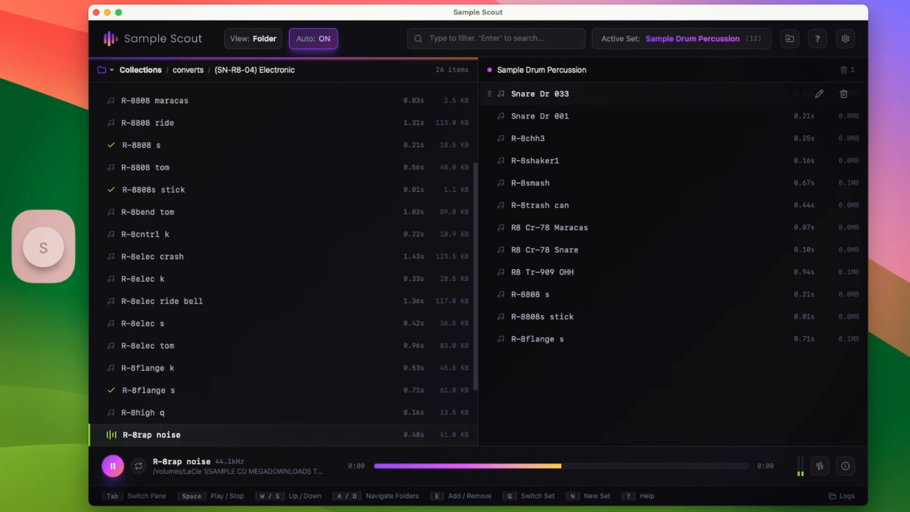
Add R-8high q and R-8rap noise to the set
key(w)
key(e)
key(s)
Switch to the set list and remove R-8rap noise from the set
key(s)
key(w)
key(e)
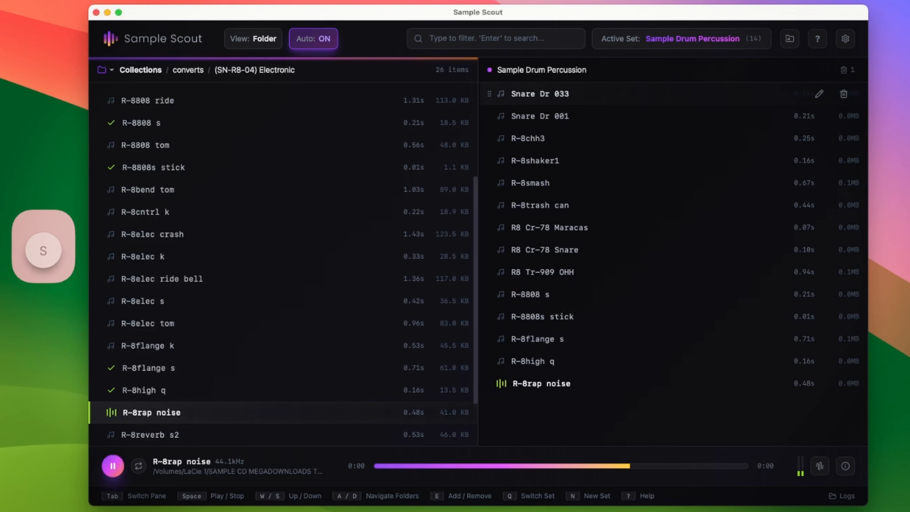
key(s)
key(s)
key(s)
key(w)
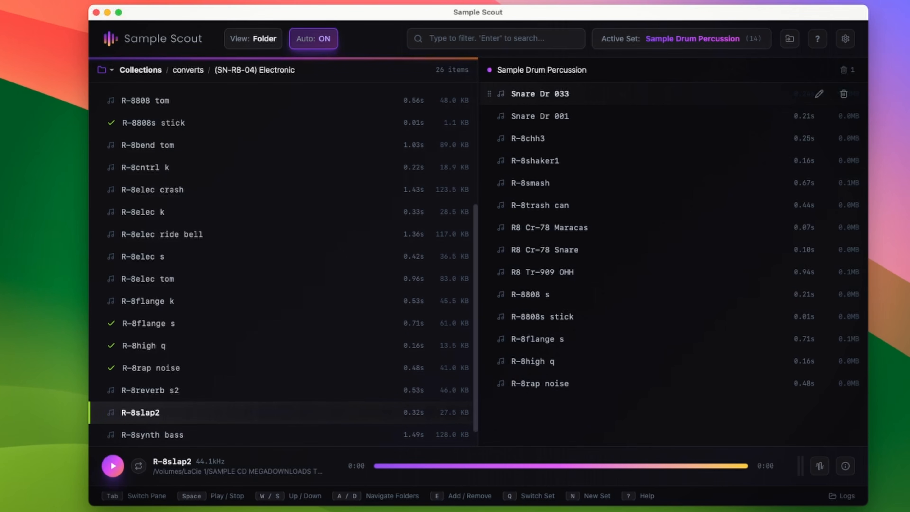
key(Tab)
key(s)
key(s)
key(s)
key(s)
key(s)
key(s)
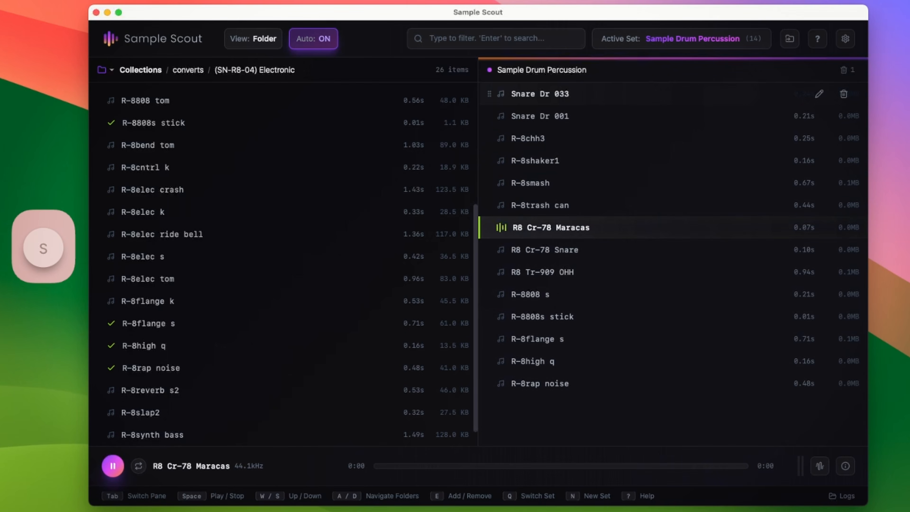
key(s)
key(s)
key(s)
key(s)
key(s)
key(s)
key(s)
key(w)
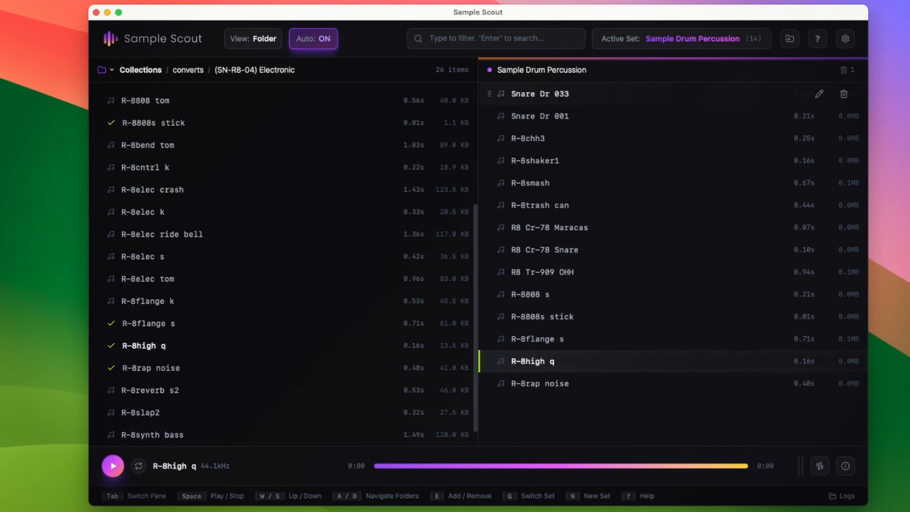
key(s)
key(e)
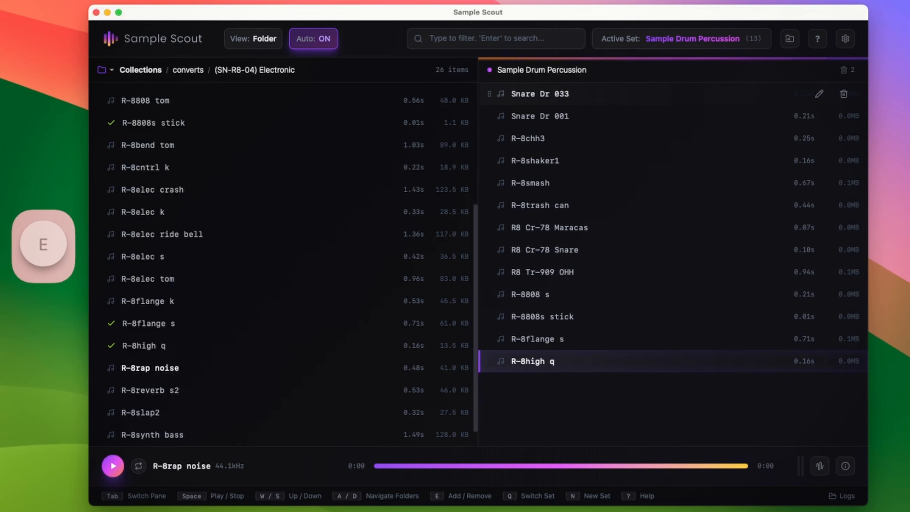
Return to the browser, open The Tape 808 Perc folder and add 808RS_Orig to the set
key(Tab)
key(s)
key(s)
key(s)
Add 808HT2_TapeSat, 808HT2_X, 909RimV3_Orig, 909SD_T1T1S1V3_TapeSat and 909HT_T11D11V2_Orig to the set
key(s)
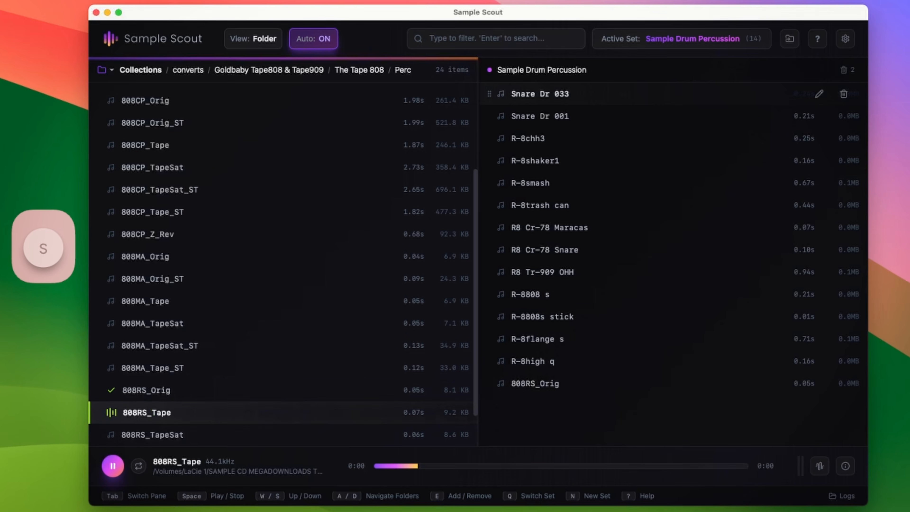
key(s)
Leave The Tape 909 Perc folder and move back up to the converts collection list
key(s)
key(s)
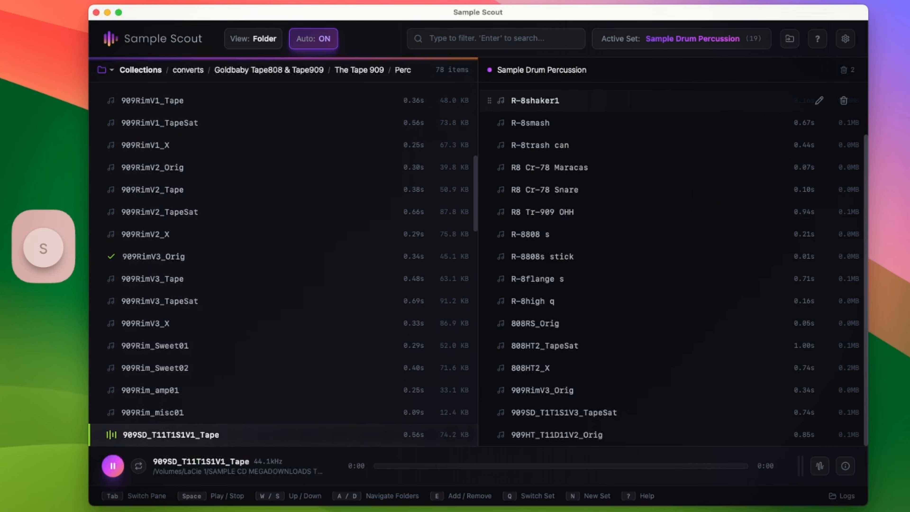
key(s)
key(s)
key(s)
key(s)
key(s)
key(s)
key(s)
key(s)
key(s)
key(s)
key(s)
key(s)
key(s)
key(s)
key(s)
key(s)
key(s)
key(s)
key(s)
key(s)
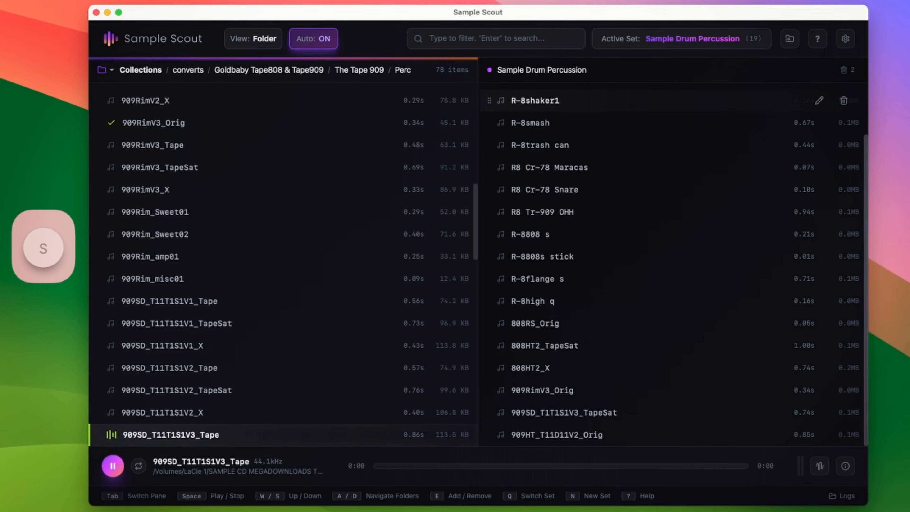
key(s)
key(s)
key(s)
key(s)
key(s)
key(s)
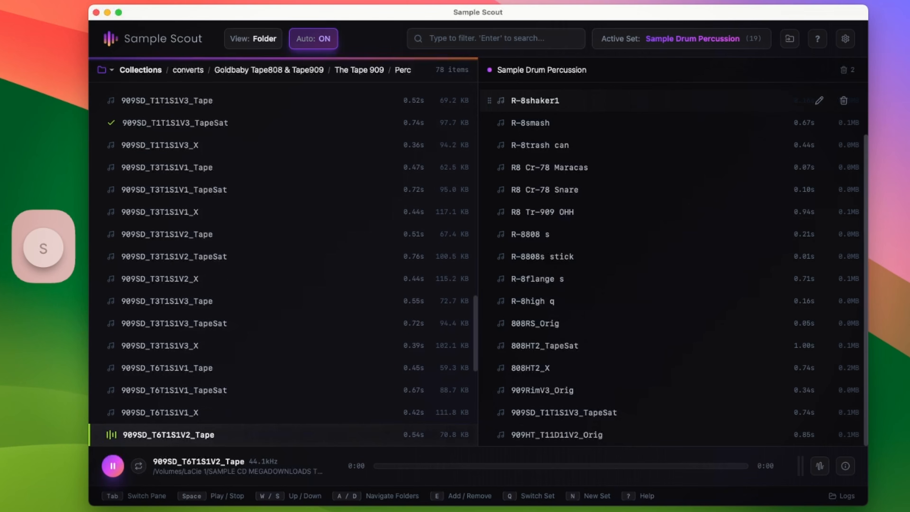
key(a)
key(s)
key(a)
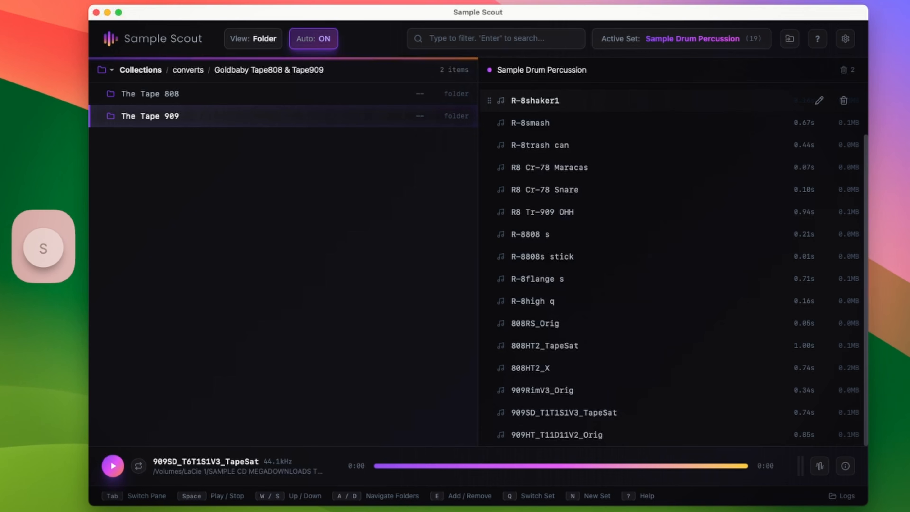
key(a)
key(s)
key(s)
key(s)
key(s)
key(w)
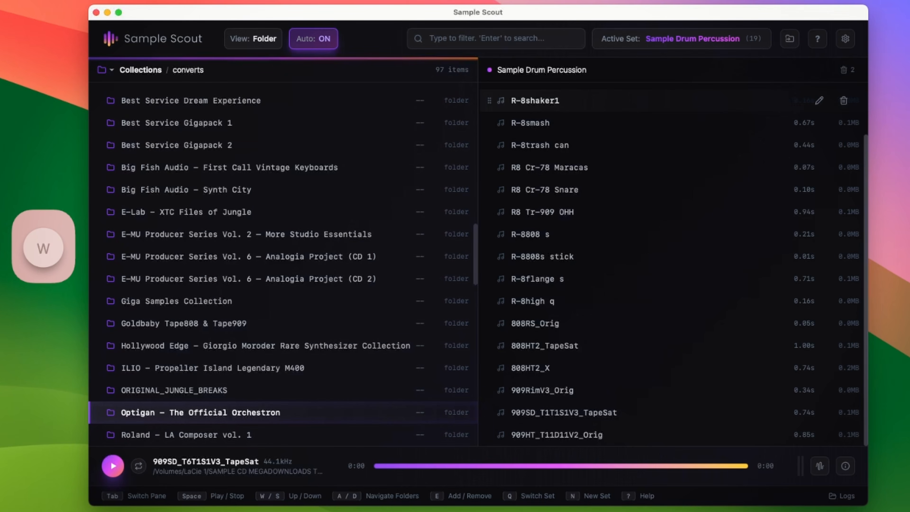
Move to Roland – LA Composer vol. 1 and add PRC DUMBEK2A to the set
key(w)
key(w)
key(w)
key(w)
key(w)
key(w)
key(w)
key(w)
key(w)
key(w)
key(w)
key(w)
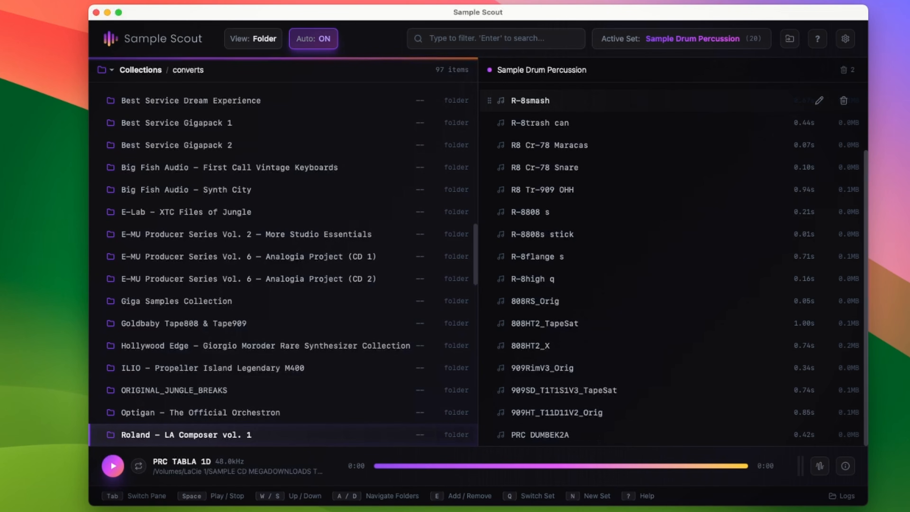
Filter the collection list by spectr
text(fd)
key(BackSpace)
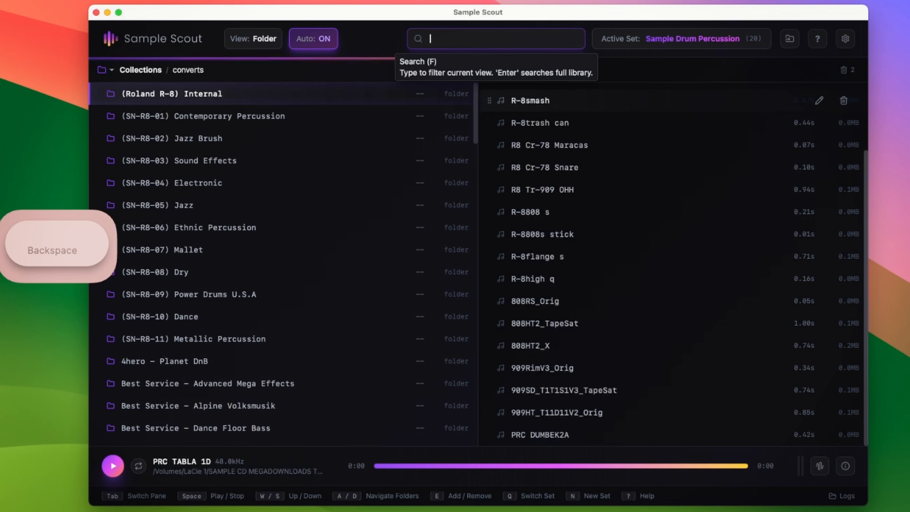
text(spectr)
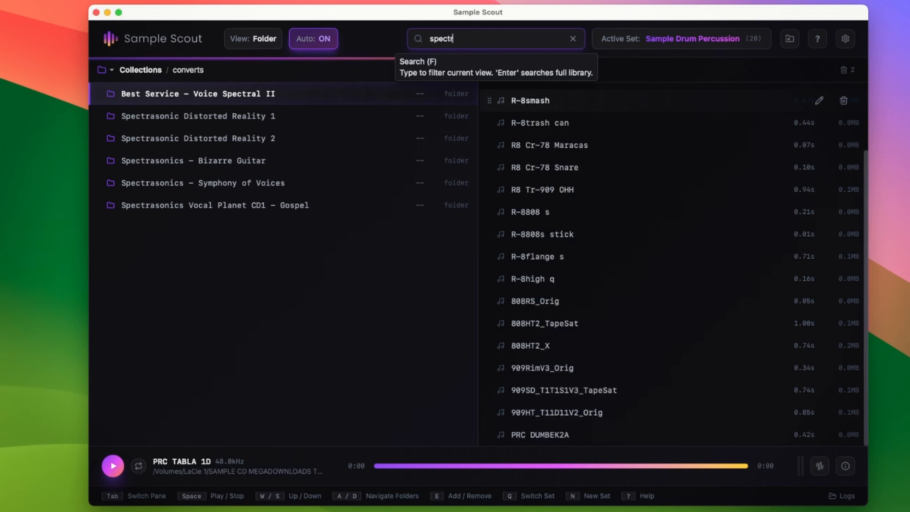
Open the Spectrasonic Distorted Reality 1 folder from the filtered results
key(Tab)
key(s)
key(s)
key(s)
key(w)
key(w)
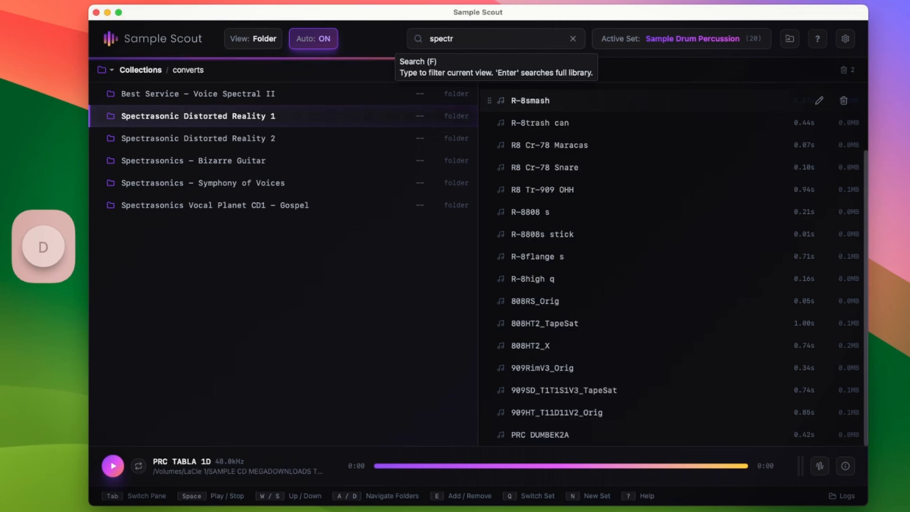
key(d)
key(d)
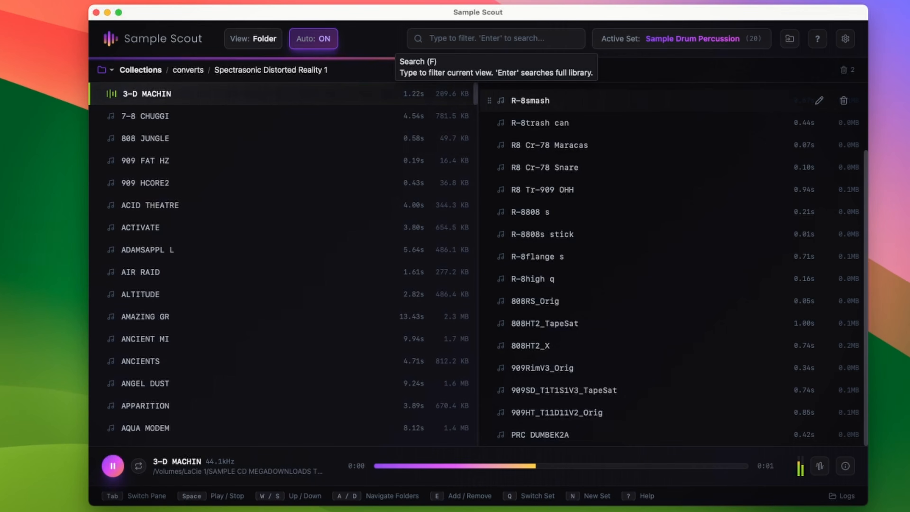
Step through the Spectrasonic Distorted Reality 1 samples to audition them
key(s)
key(s)
key(s)
key(s)
key(s)
key(s)
key(s)
key(s)
key(s)
key(s)
key(s)
key(s)
key(s)
key(s)
key(s)
key(s)
key(s)
key(s)
key(s)
key(s)
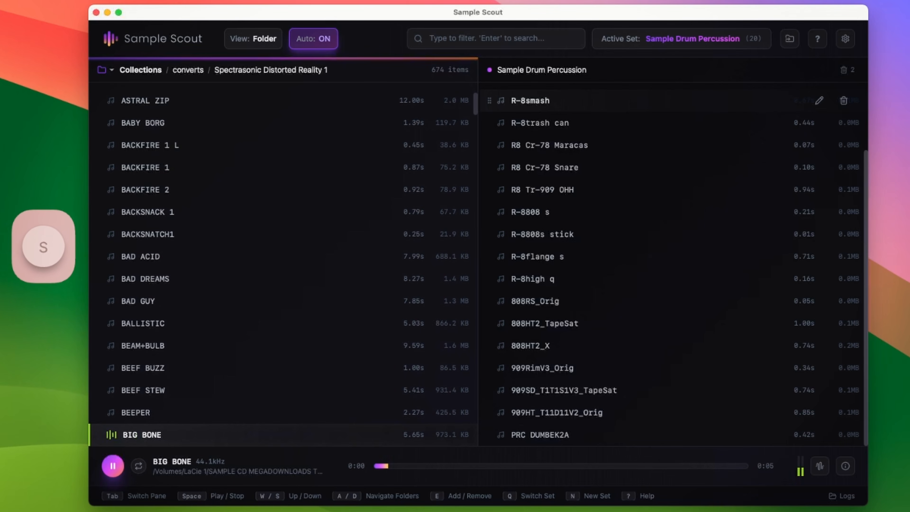
key(s)
key(s)
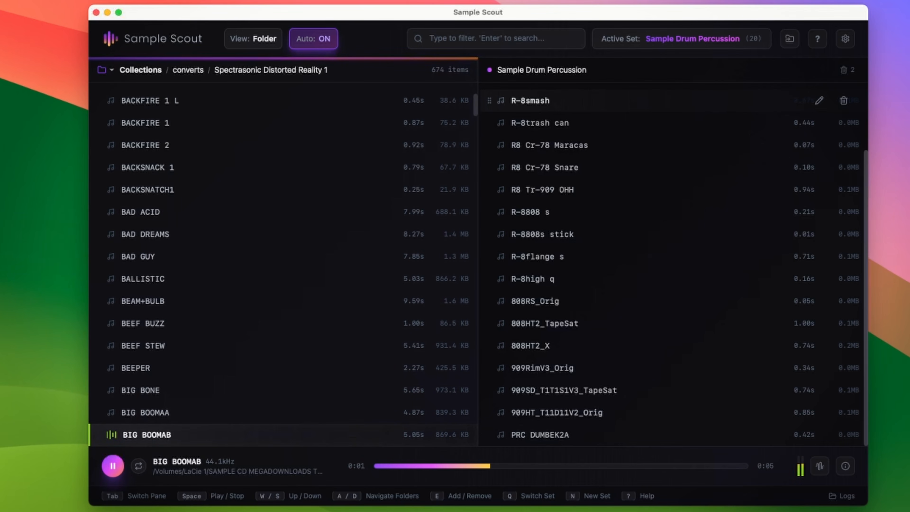
key(s)
key(s)
key(s)
key(s)
key(s)
key(s)
key(s)
key(s)
key(s)
key(s)
key(s)
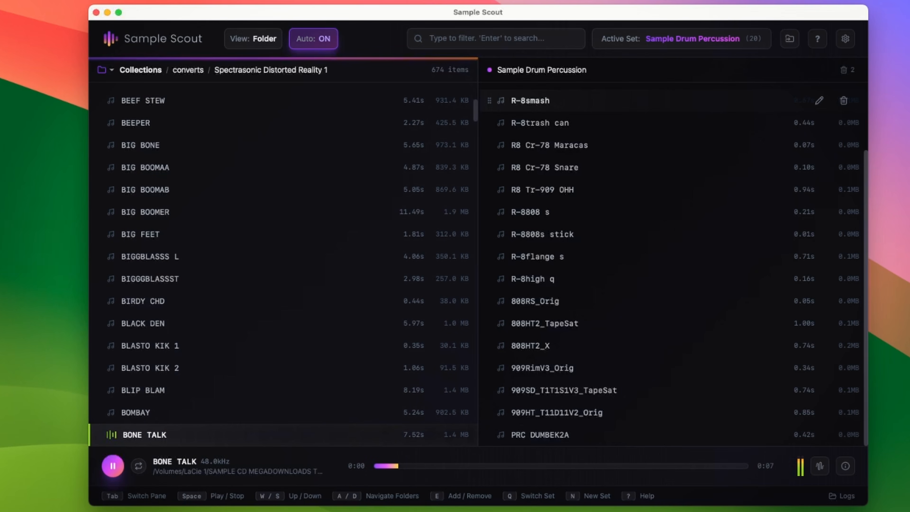
key(s)
key(s)
key(s)
key(s)
key(s)
key(s)
key(s)
key(s)
key(s)
key(s)
key(s)
key(s)
key(s)
key(s)
key(s)
key(s)
key(s)
Leave the folder and open Zero G – Man Machine
key(a)
key(s)
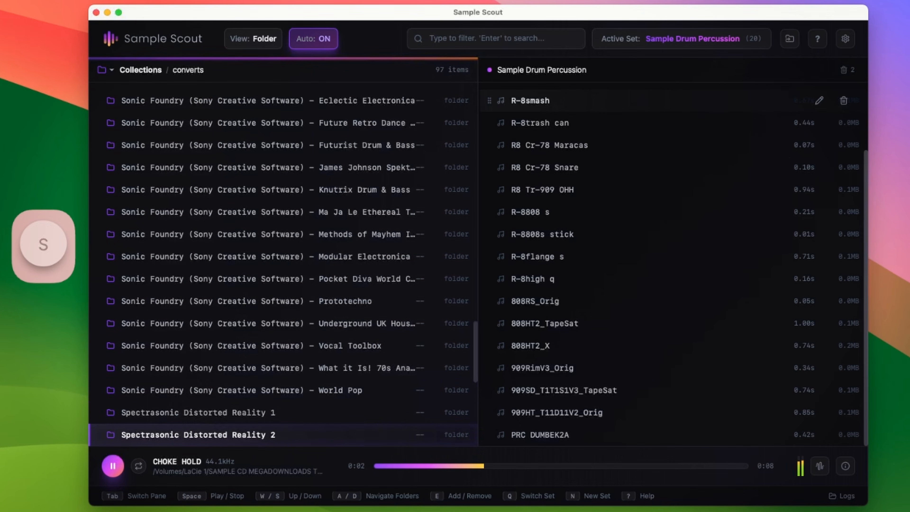
key(s)
key(s)
key(s)
key(s)
key(s)
key(s)
key(s)
key(s)
key(s)
key(s)
key(s)
key(s)
key(s)
key(s)
key(s)
key(s)
key(s)
key(w)
key(w)
key(w)
key(s)
key(s)
key(s)
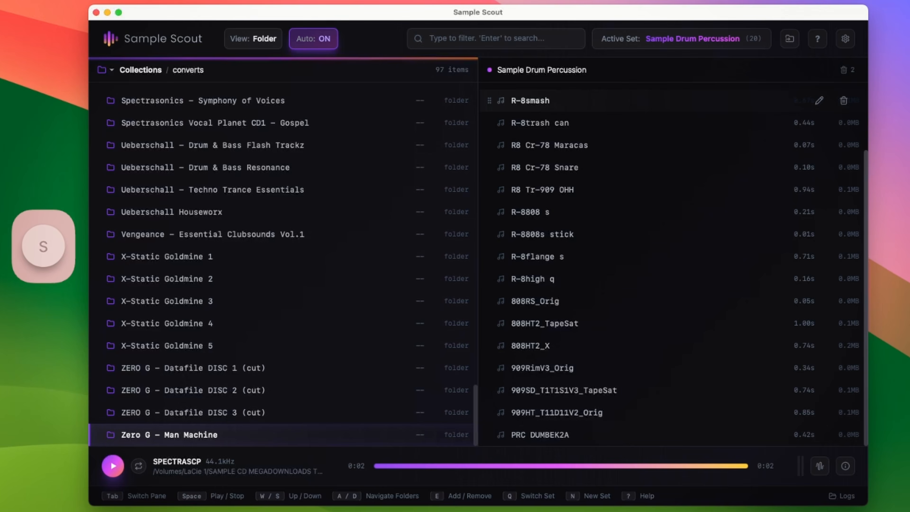
key(d)
key(s)
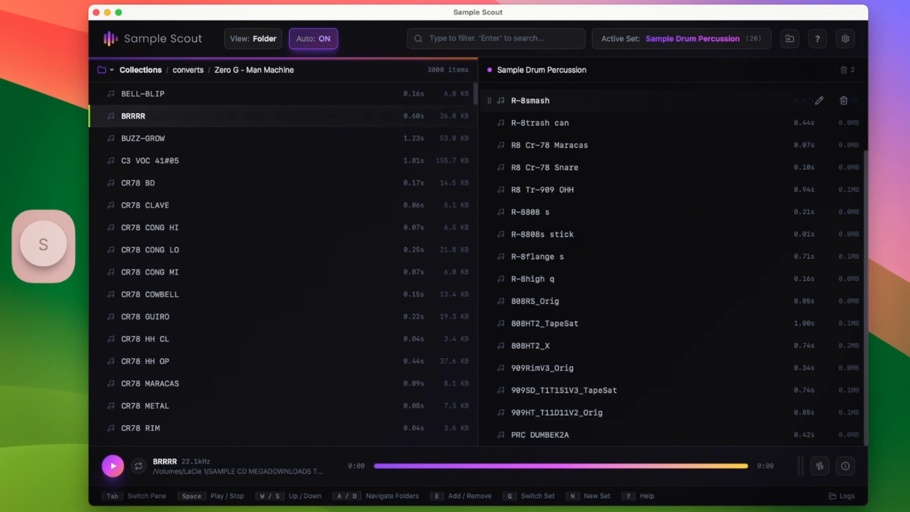
Audition the first samples of Zero G – Man Machine
key(w)
key(s)
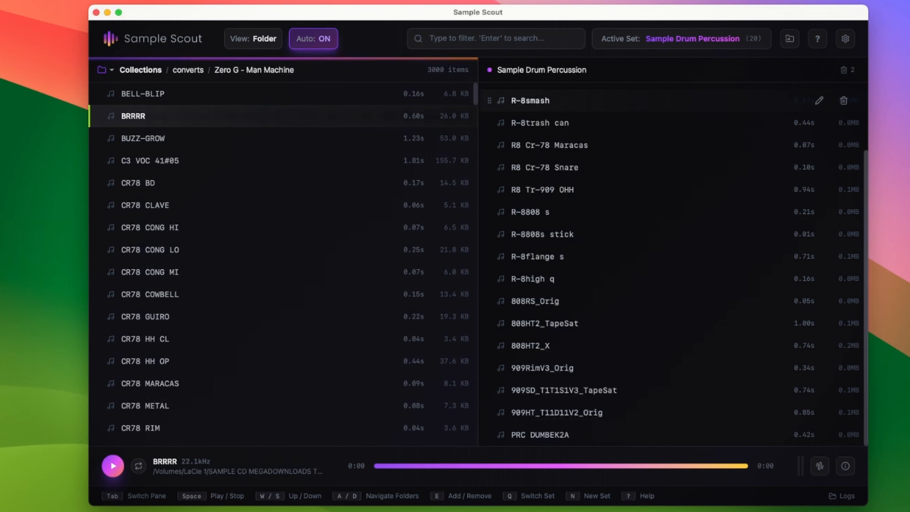
key(s)
key(w)
key(d)
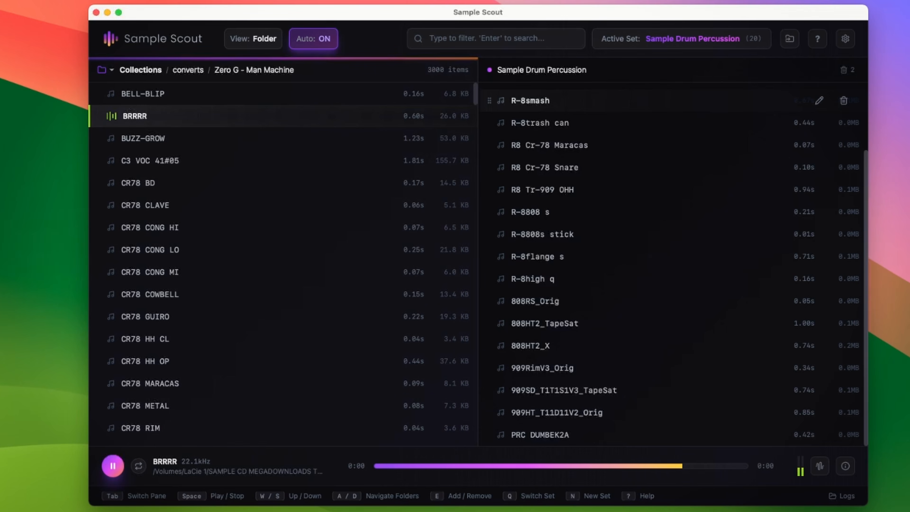
key(d)
key(d)
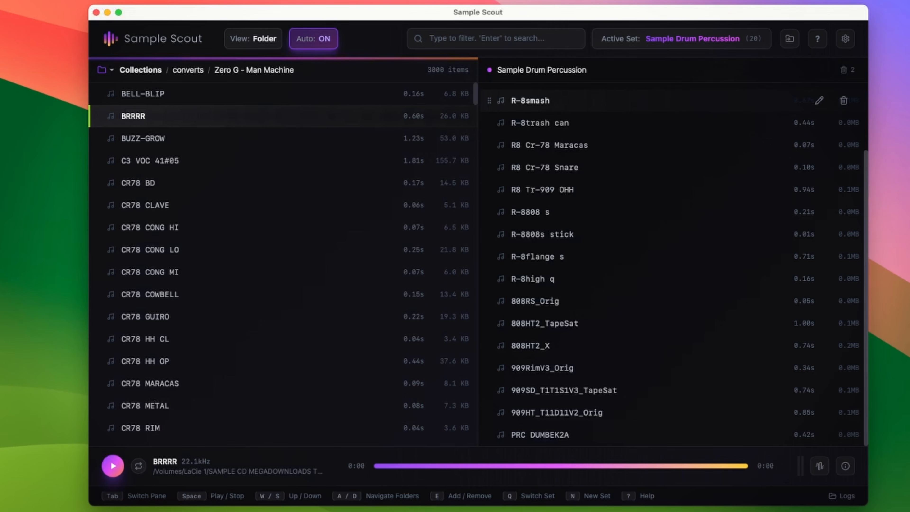
key(w)
key(s)
key(w)
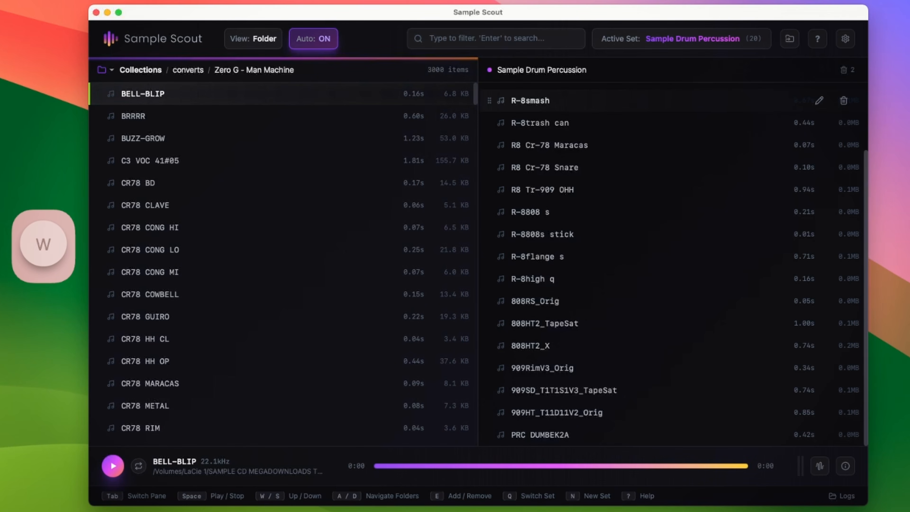
Step down through the CR78 samples to audition them
key(s)
key(s)
key(s)
key(s)
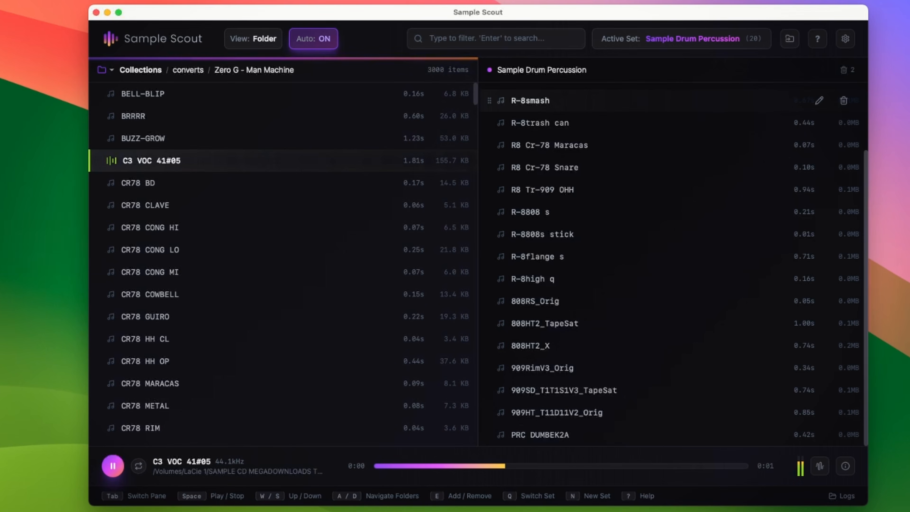
key(s)
key(s)
key(s)
key(s)
key(s)
key(s)
key(s)
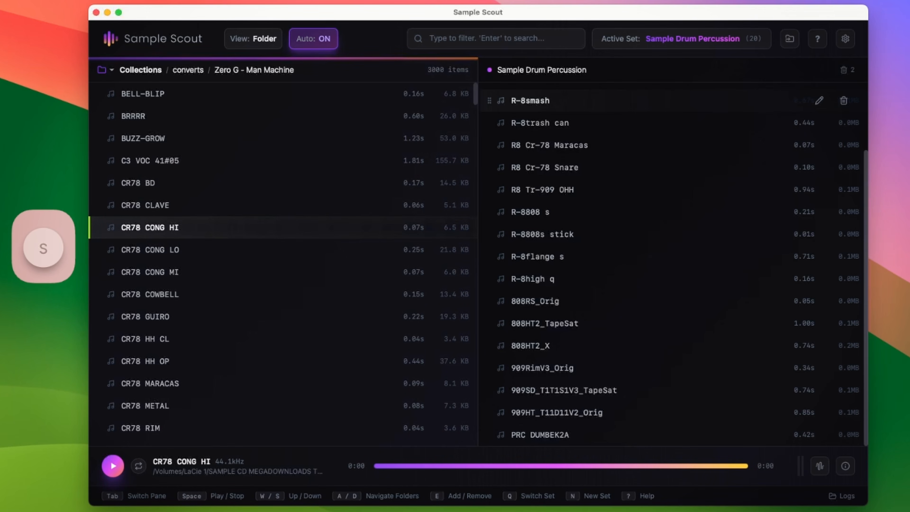
key(s)
key(s)
key(s)
key(s)
key(s)
key(s)
key(s)
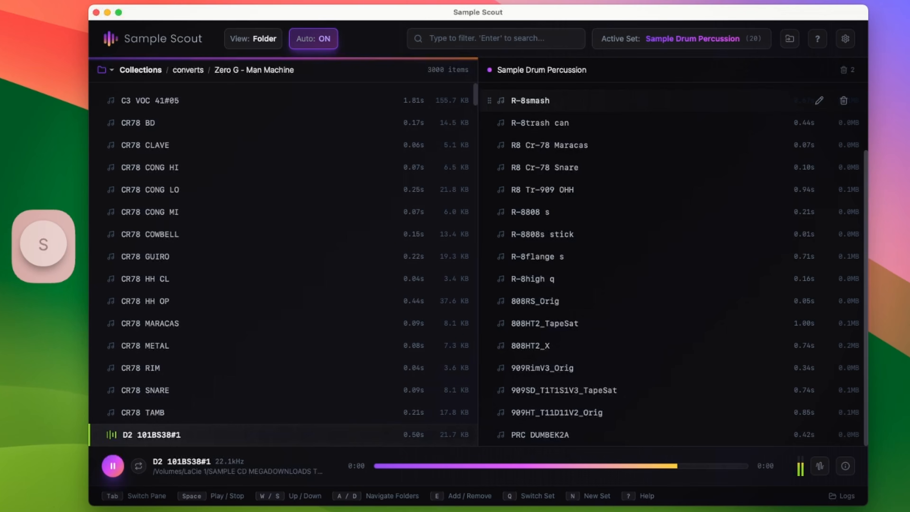
Audition a D2 SPCH sample and scroll down the Zero G – Man Machine list to the MACHINE samples
key(d)
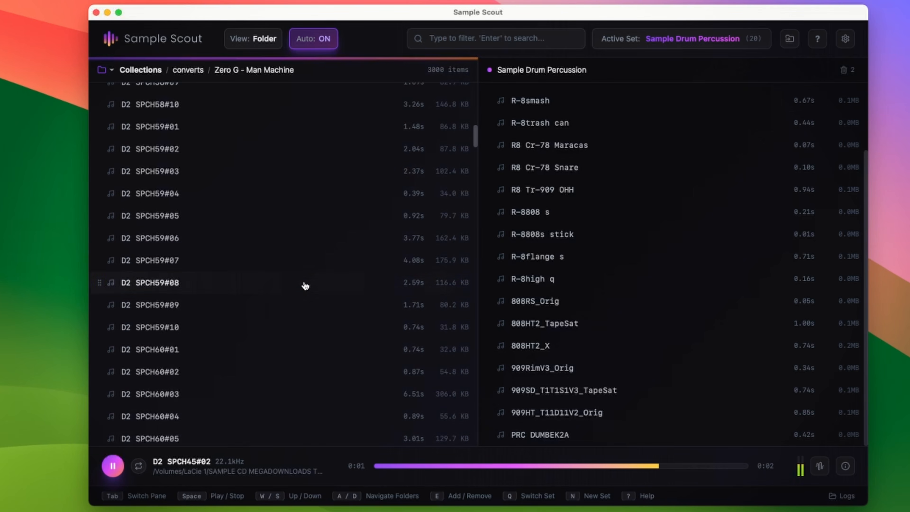
click(305, 286)
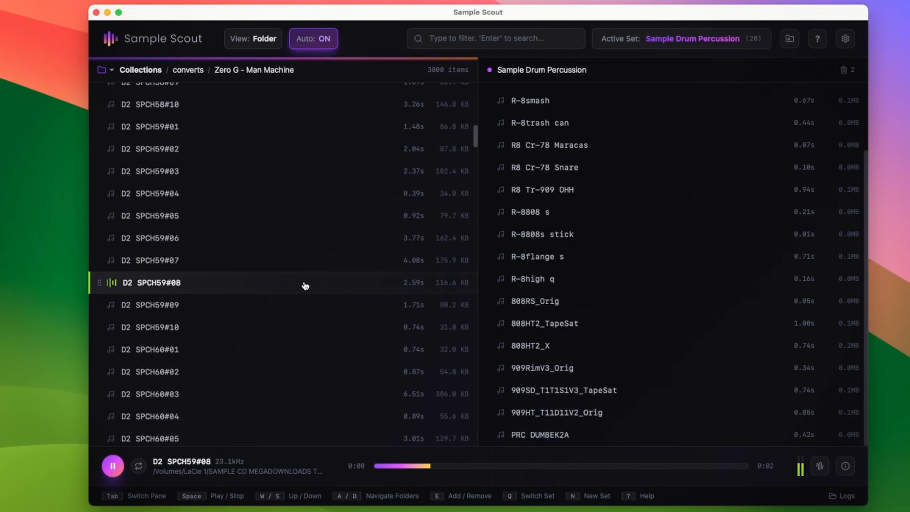
scroll(305, 285, down, 2)
scroll(305, 286, down, 20)
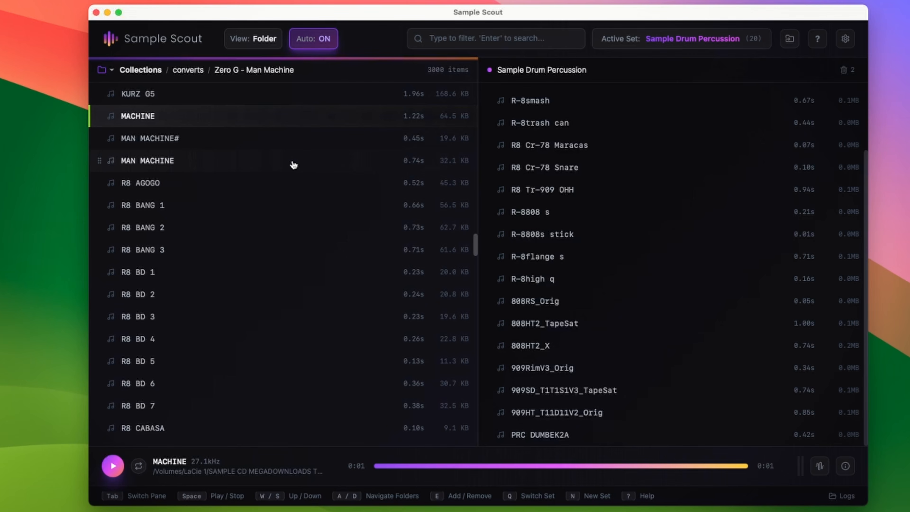
Step through the Sample Drum Percussion set's samples, then return to the browser and audition MAN MACHINE# and MACHINE
key(Tab)
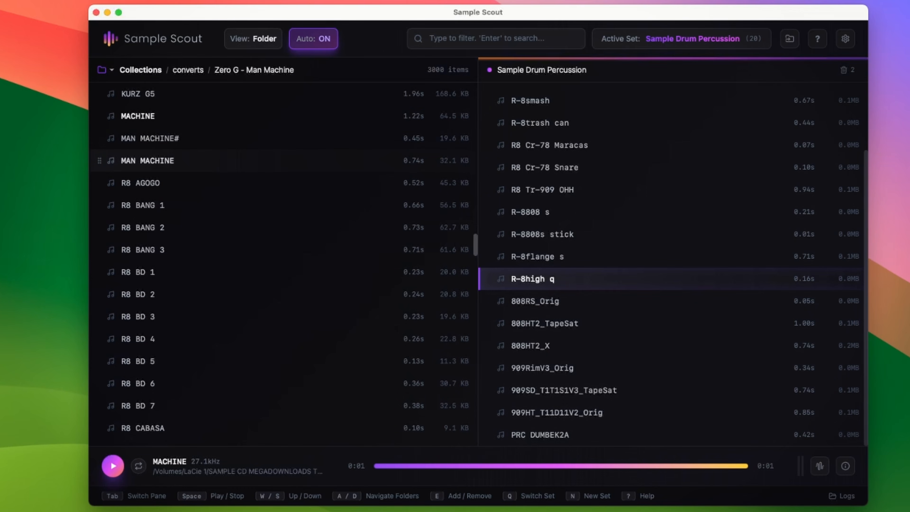
key(w)
key(w)
key(w)
key(w)
key(w)
key(s)
key(s)
key(s)
key(s)
key(s)
key(s)
key(s)
key(s)
key(s)
key(s)
key(s)
key(s)
key(s)
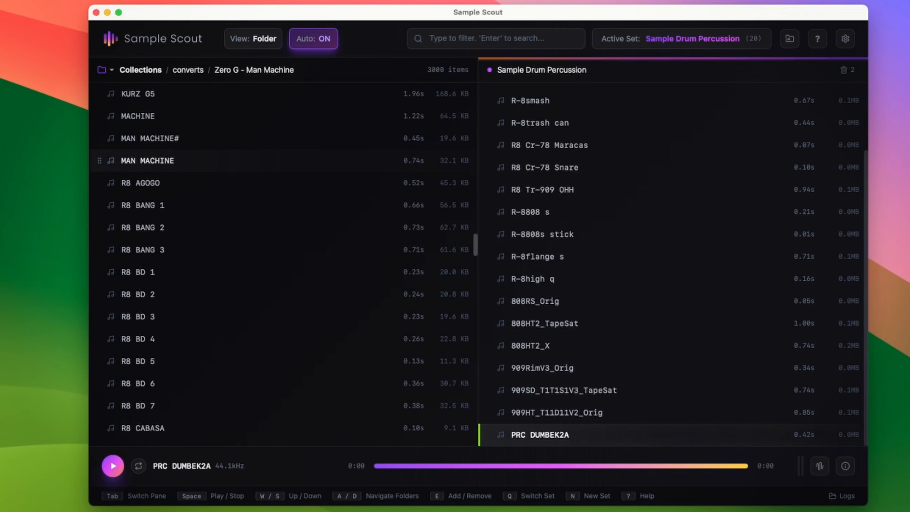
key(Tab)
key(s)
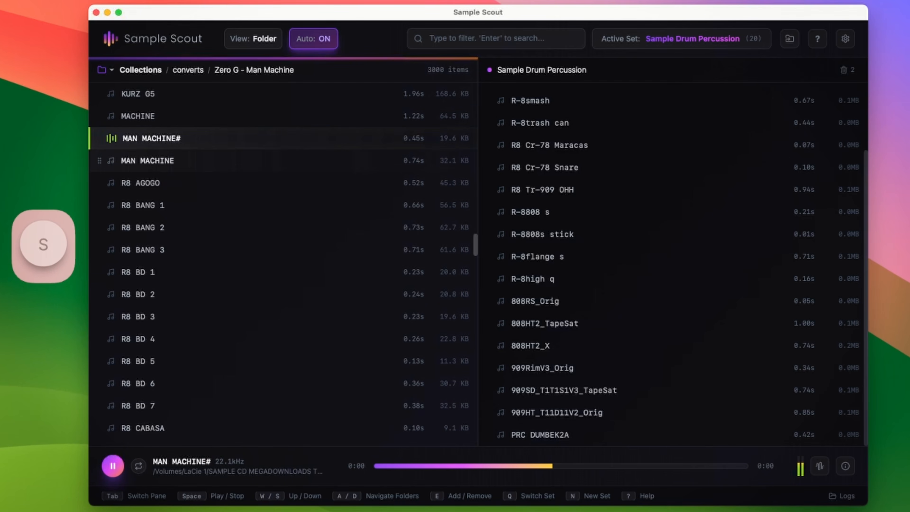
key(w)
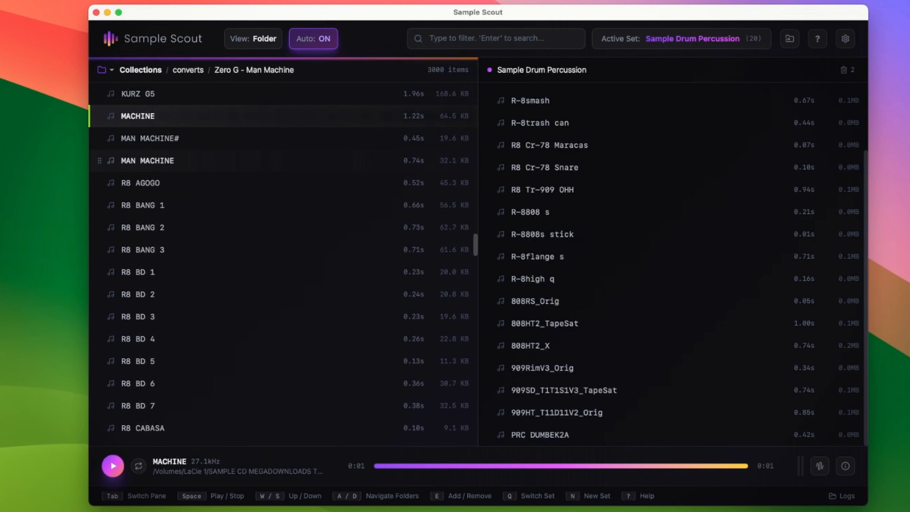
Open the keyboard shortcuts overview and close it again
key(shift+slash)
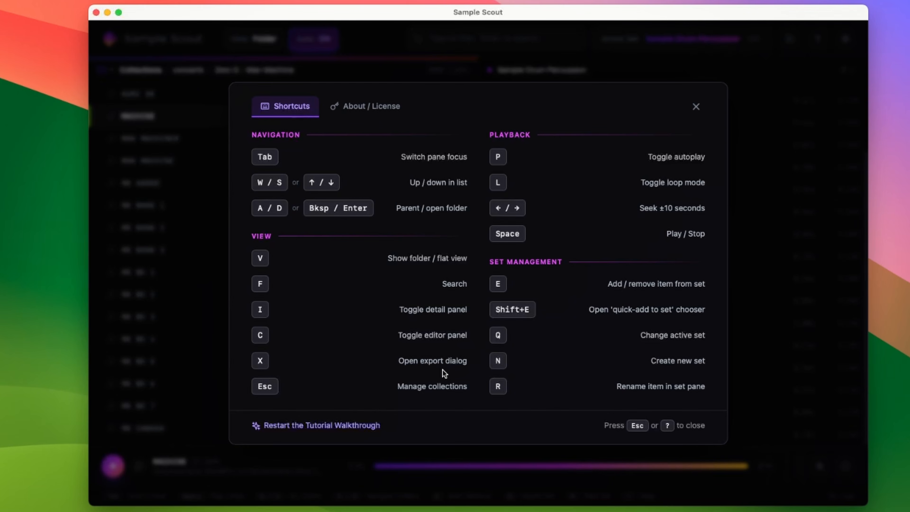
key(Escape)
Create a new set named Sample Drum Misc Coolsounds and add the MACHINE sample to it
text(n)
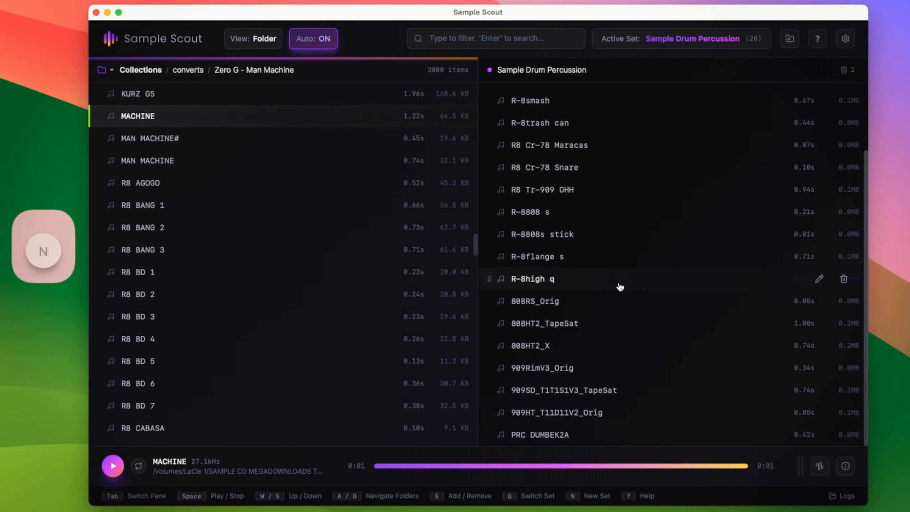
text(Sample Dru)
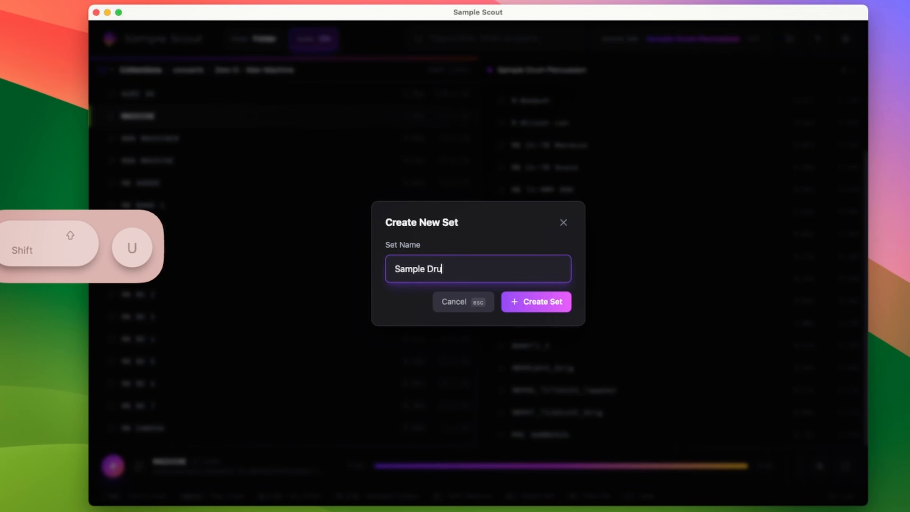
text(m Misc)
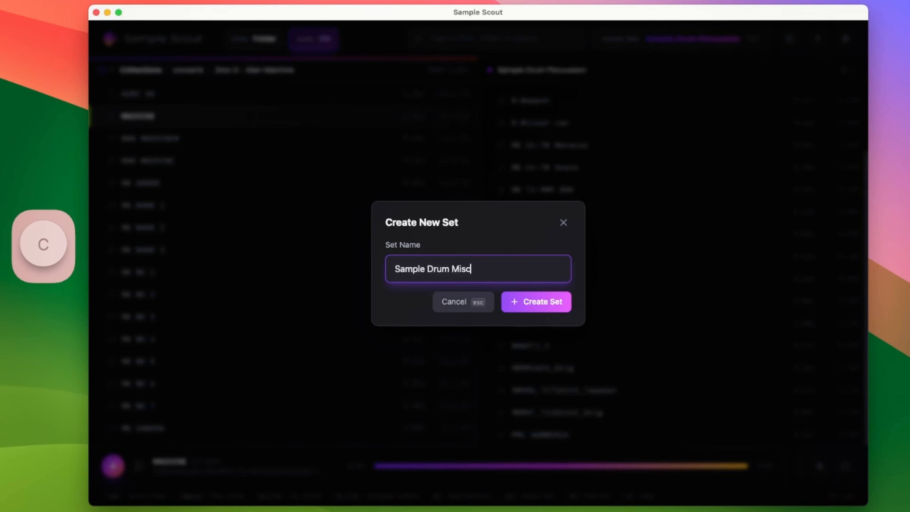
text( Coolsunds)
key(Return)
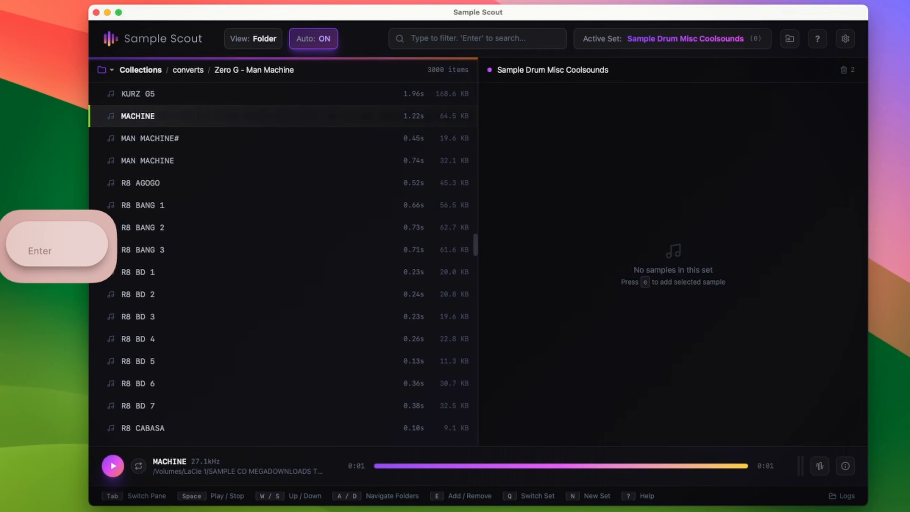
key(e)
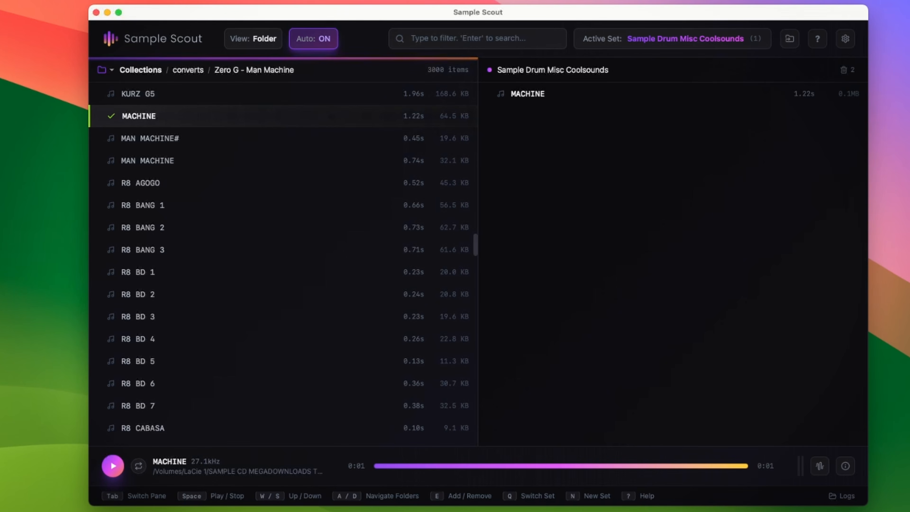
Switch the active set to My cool set
key(q)
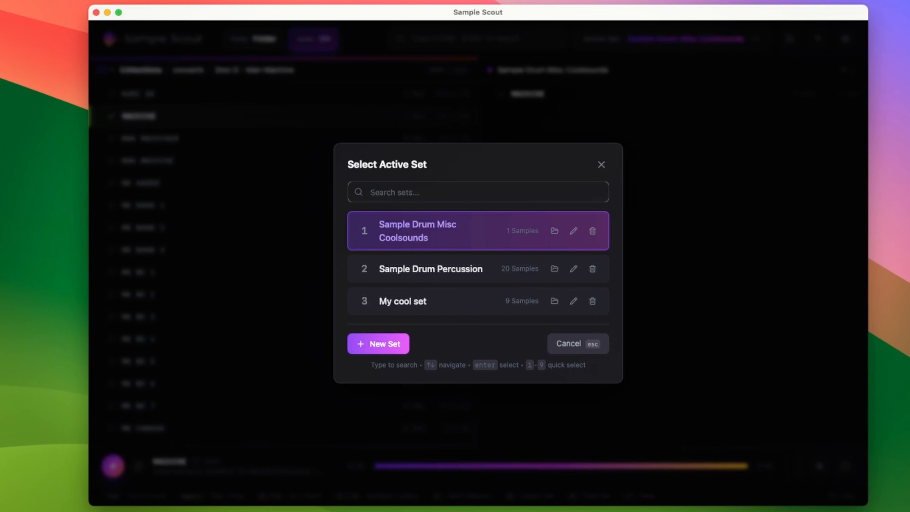
key(Down)
key(Up)
key(Down)
key(Up)
key(Down)
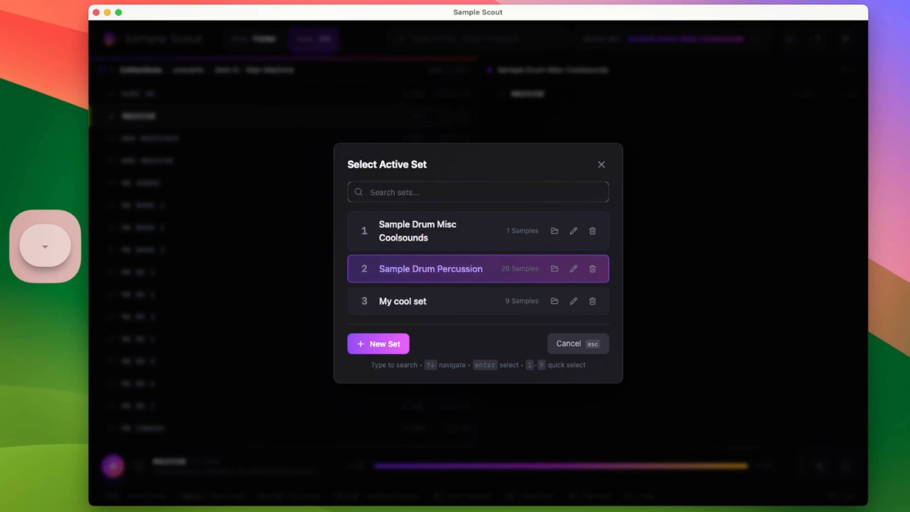
key(Down)
key(Up)
key(Up)
key(Down)
Switch the active set to Sample Drum Percussion
key(Down)
key(Return)
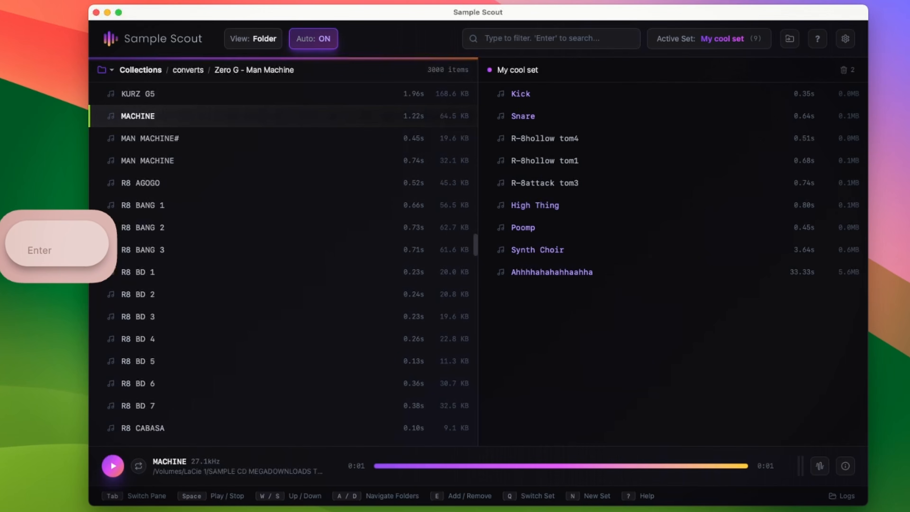
key(q)
Switch the active set back to Sample Drum Misc Coolsounds
key(Down)
key(Down)
key(Return)
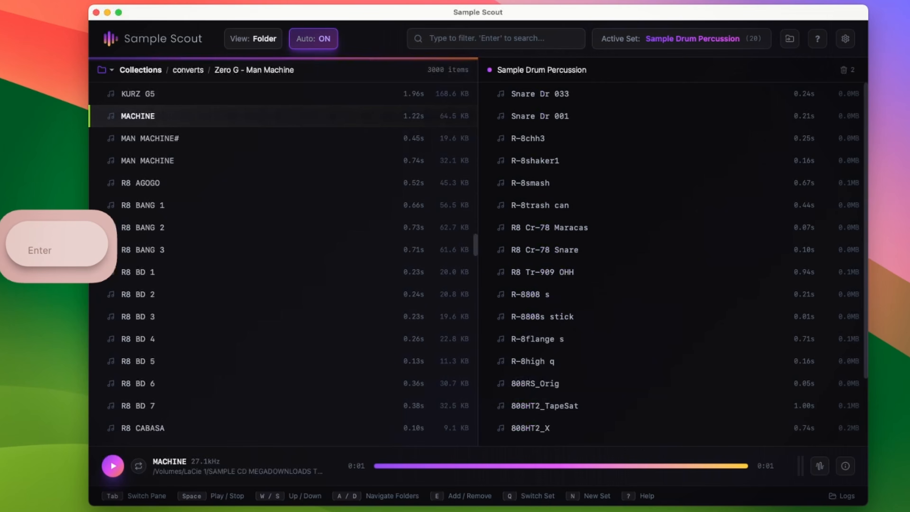
key(q)
key(Down)
key(Down)
key(Return)
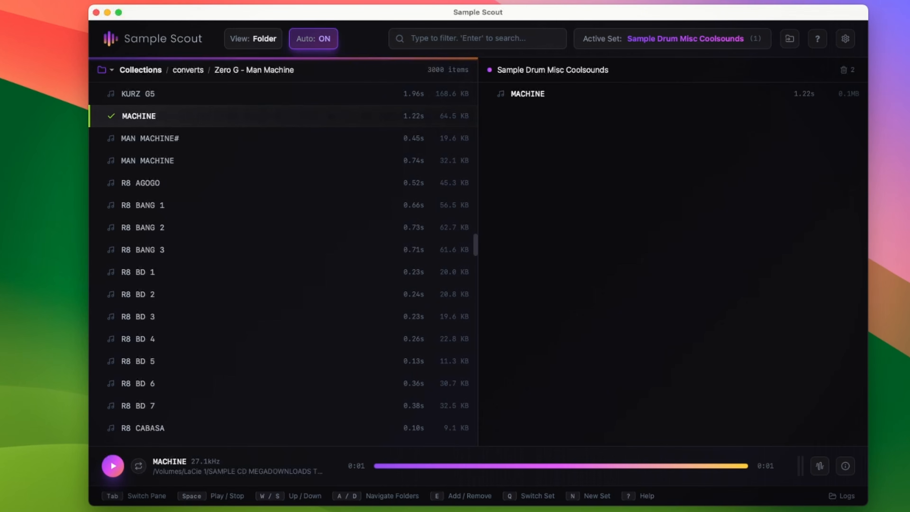
Scroll down and audition the TB303 and TR606 samples
scroll(285, 240, down, 20)
click(285, 240)
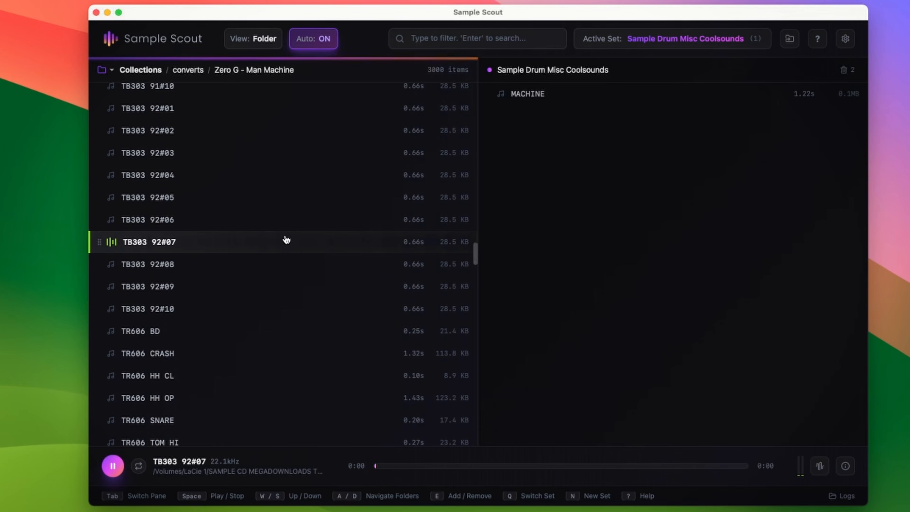
key(s)
key(s)
key(s)
Audition the ZG 909 and ZG AFX samples further down the list
key(s)
key(s)
scroll(288, 243, down, 20)
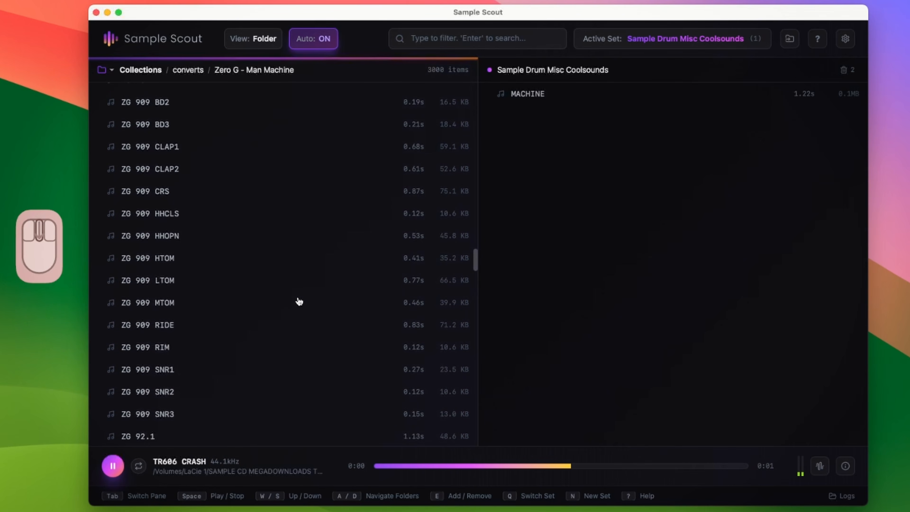
click(306, 202)
key(s)
key(s)
key(s)
scroll(308, 240, down, 20)
scroll(308, 247, down, 15)
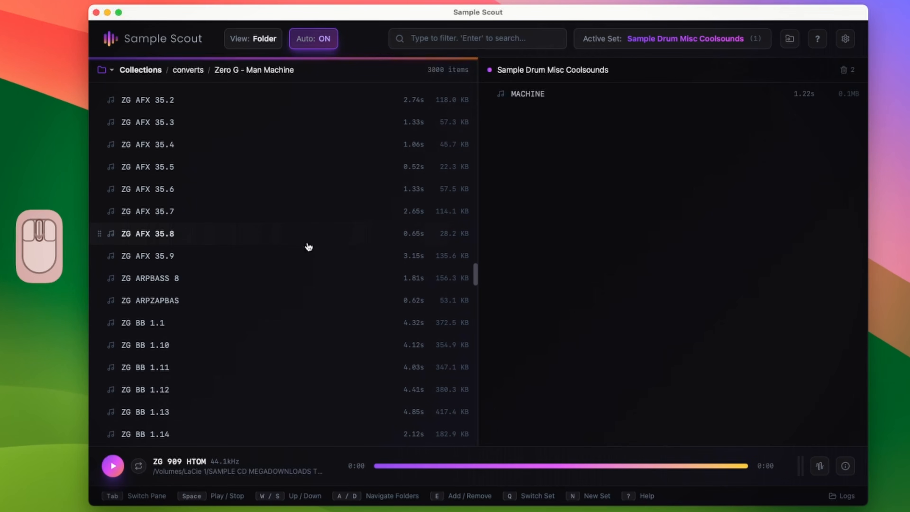
click(313, 190)
key(w)
key(w)
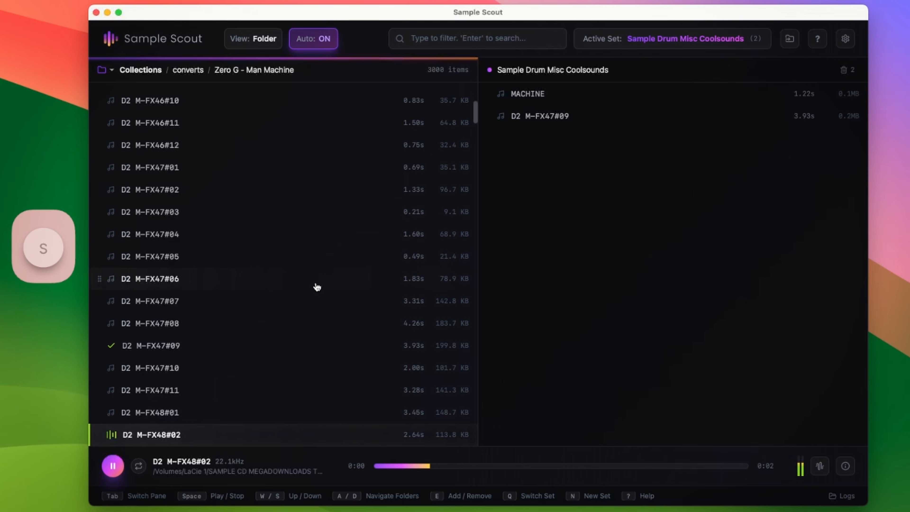
Add D2 M-FX47#09 and D2 M-FX48#04 to the Sample Drum Misc Coolsounds set
key(s)
key(s)
key(e)
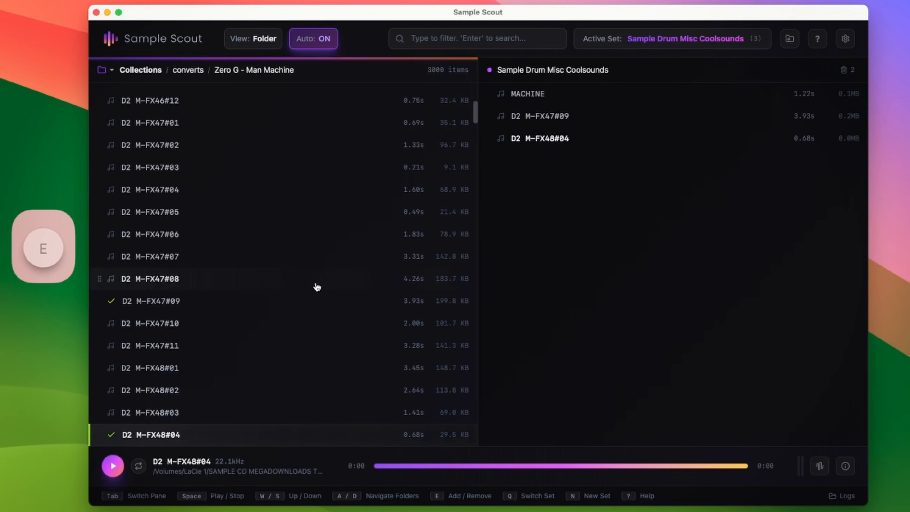
Step down through the M-FX48 samples and add D2 M-FX49#01 to the set
key(s)
key(s)
key(s)
key(s)
key(s)
key(s)
key(s)
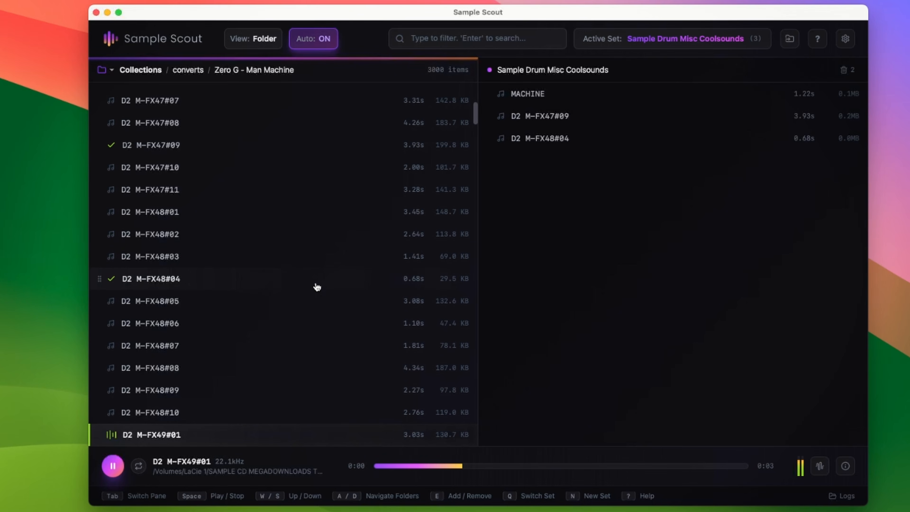
key(e)
Audition the M-FX49, MAN and MSYN76 samples, stepping back up to D2 MHIT76#01
key(s)
key(s)
key(s)
key(s)
key(s)
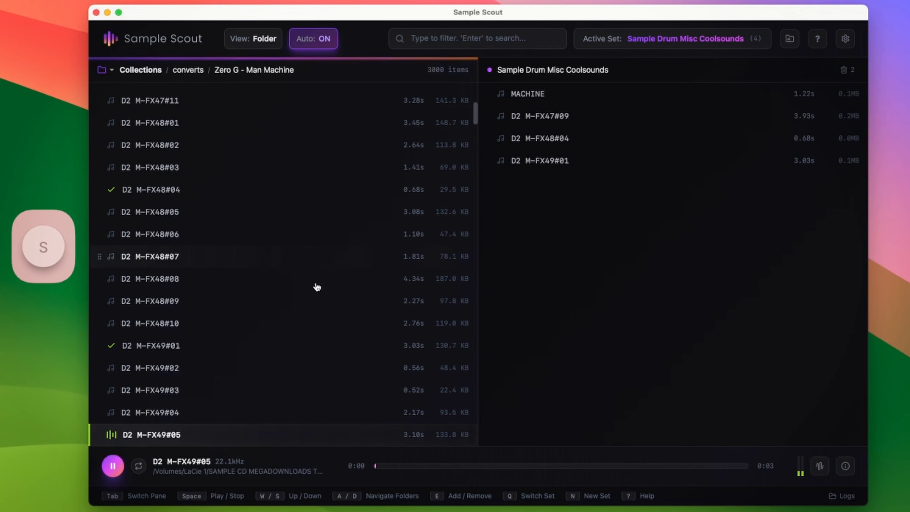
key(s)
key(s)
key(s)
key(s)
key(s)
key(s)
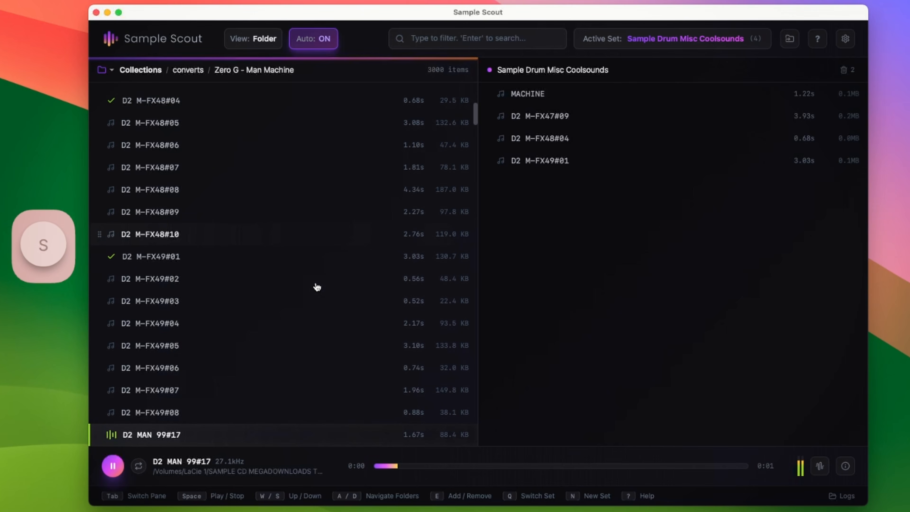
key(s)
key(s)
key(s)
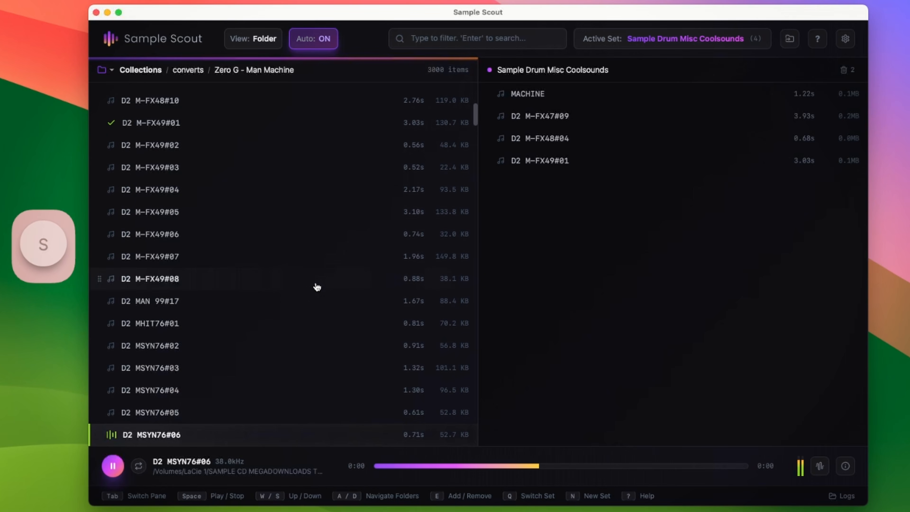
key(w)
key(w)
key(w)
key(w)
key(w)
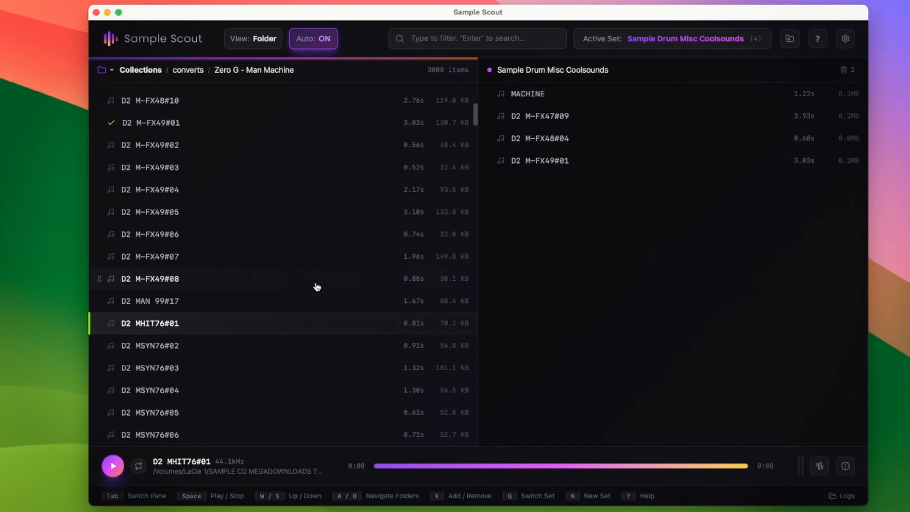
Create a new set named Erica Sample Ravestabs M8
key(d)
text(n)
text(Rave)
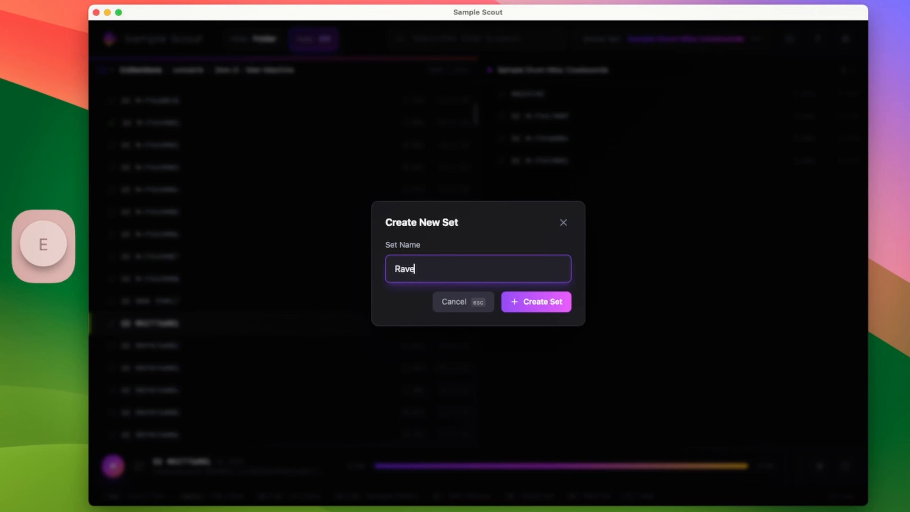
text(stabs M8)
key(super+Left)
text(Erica Samp)
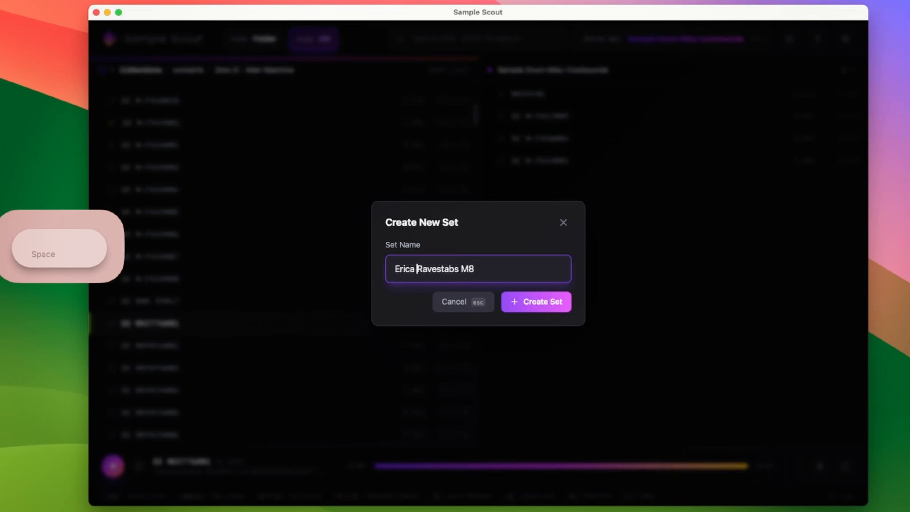
text(le)
key(Return)
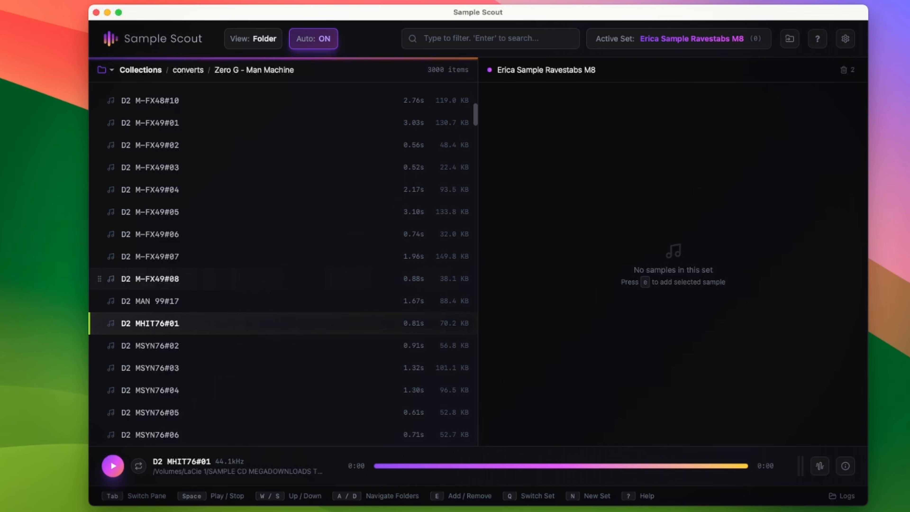
Add D2 MHIT76#01 to the new set and audition it from the set pane
key(e)
key(Tab)
key(d)
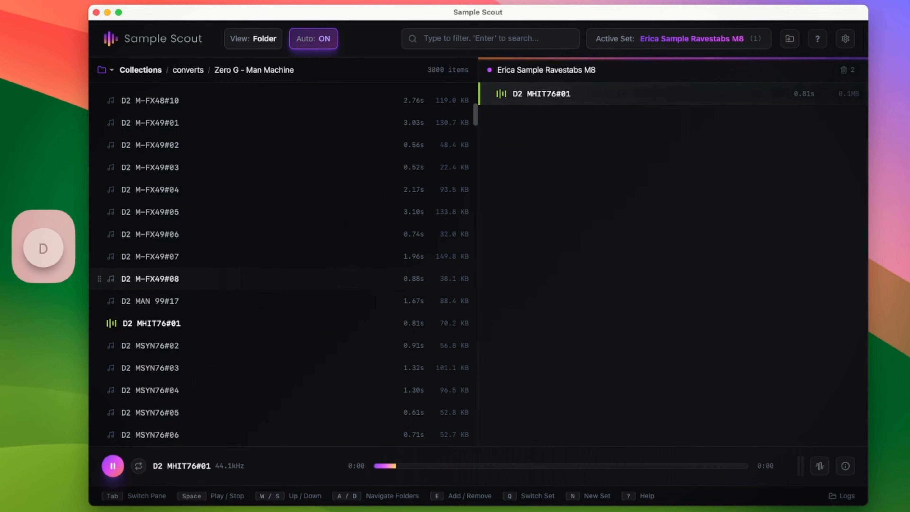
Return to the browser and audition the MSYN76, SEX and SFVX95 samples
key(Tab)
key(s)
key(s)
key(s)
key(s)
key(s)
key(s)
key(s)
key(s)
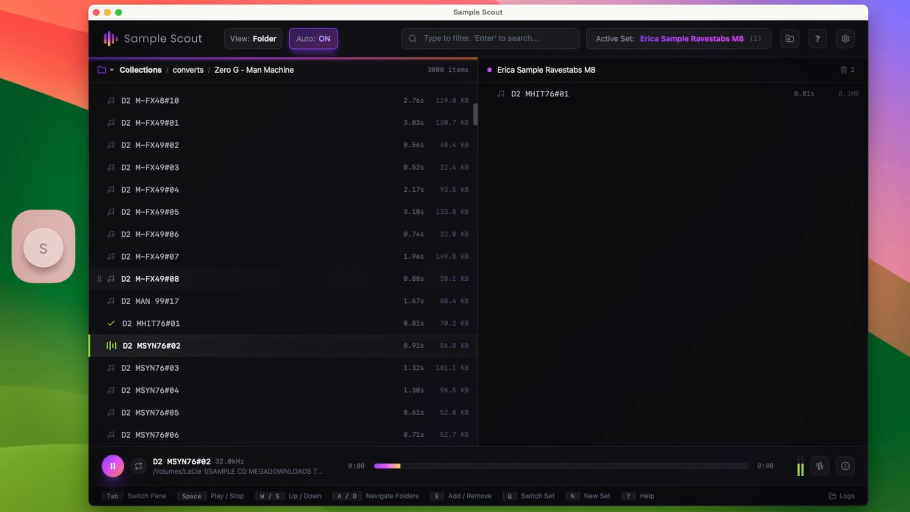
key(s)
key(s)
key(s)
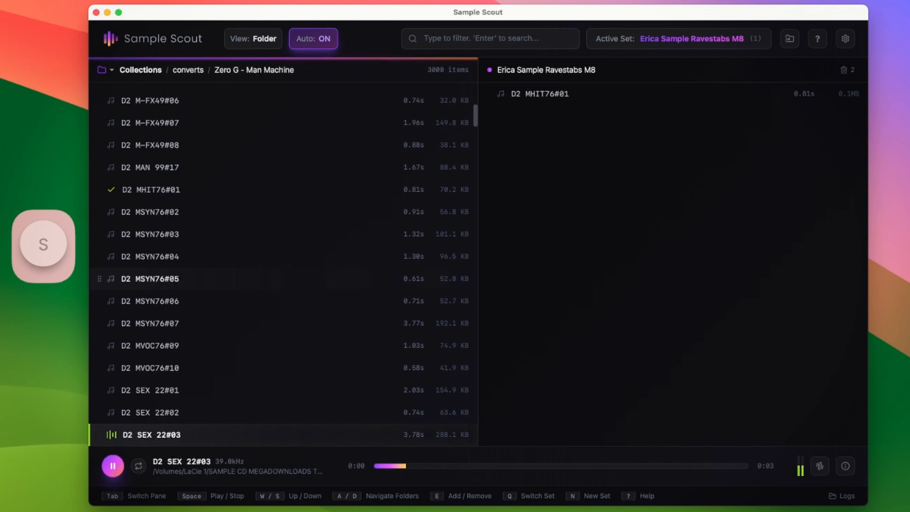
key(w)
key(s)
key(s)
key(s)
key(s)
key(s)
key(s)
key(s)
key(s)
key(s)
key(s)
key(s)
key(s)
key(s)
key(s)
key(s)
key(s)
key(s)
key(s)
key(s)
key(s)
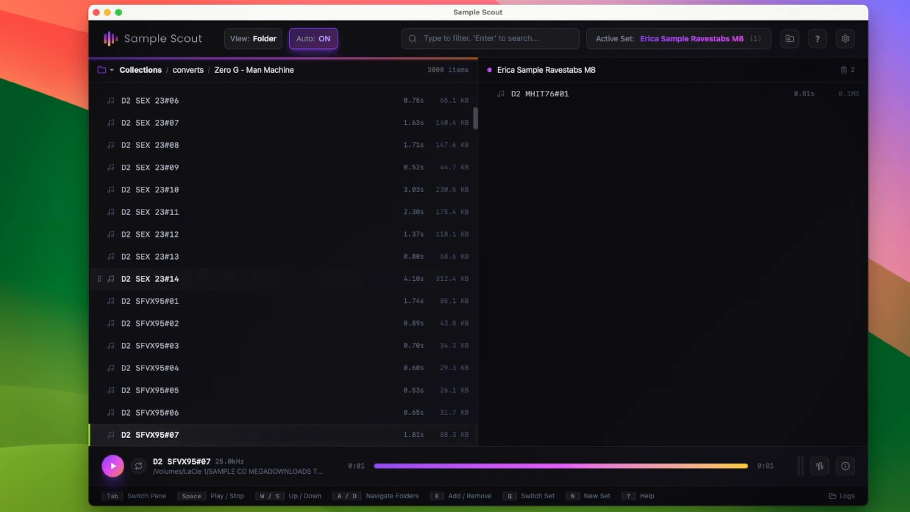
Switch the active set to Sample Drum Misc Coolsounds
key(q)
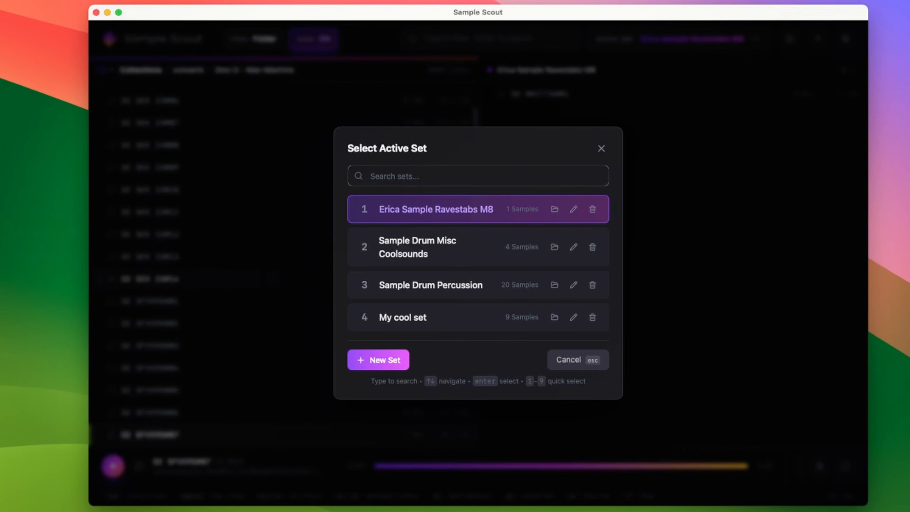
key(Down)
key(Down)
key(Up)
key(Return)
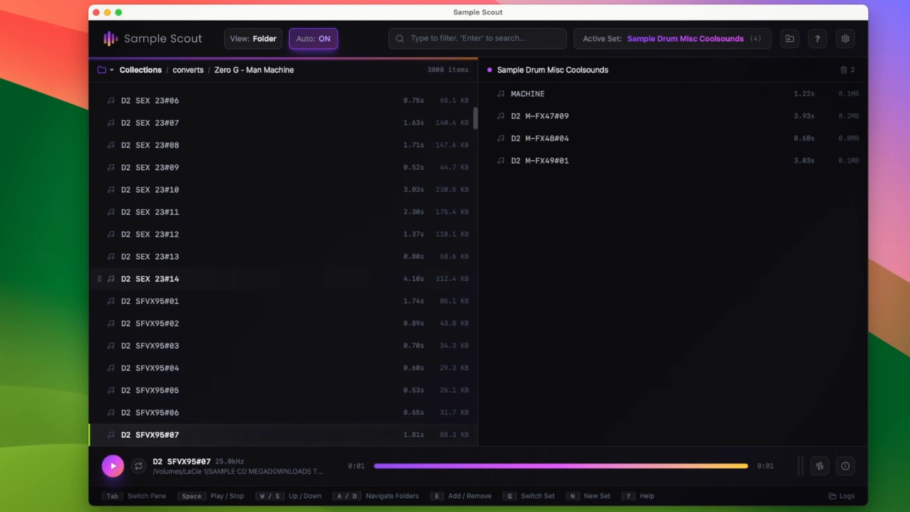
Add D2 SFVX95#07 and D2 SFVX95#09 to the Sample Drum Misc Coolsounds set
key(e)
key(s)
key(s)
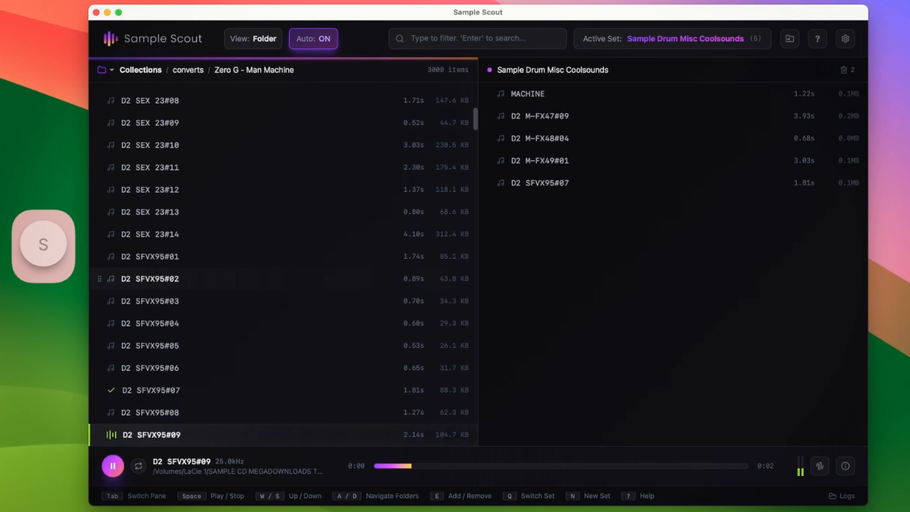
key(e)
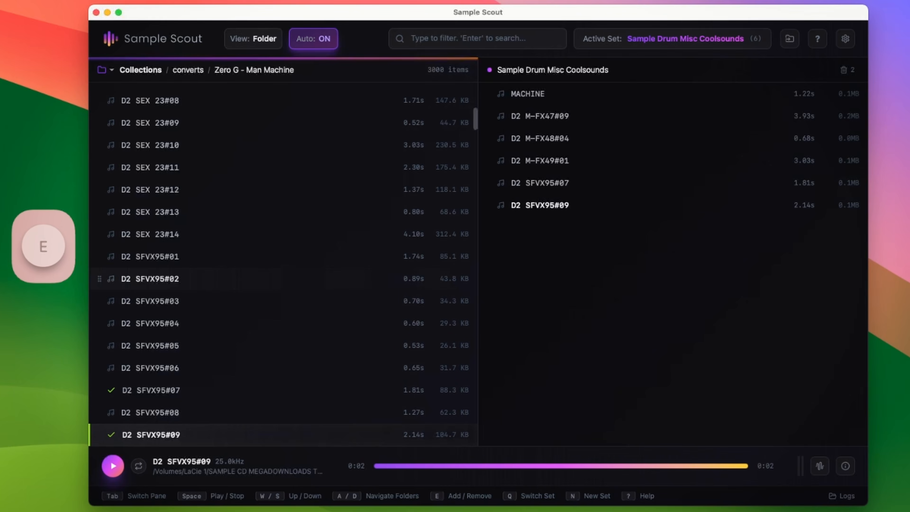
Step through the SFVX95, SPCH 97 and SPCH40 samples, adding SFVX95#10 and chosen SPCH samples to the set
key(s)
key(e)
key(s)
key(s)
key(s)
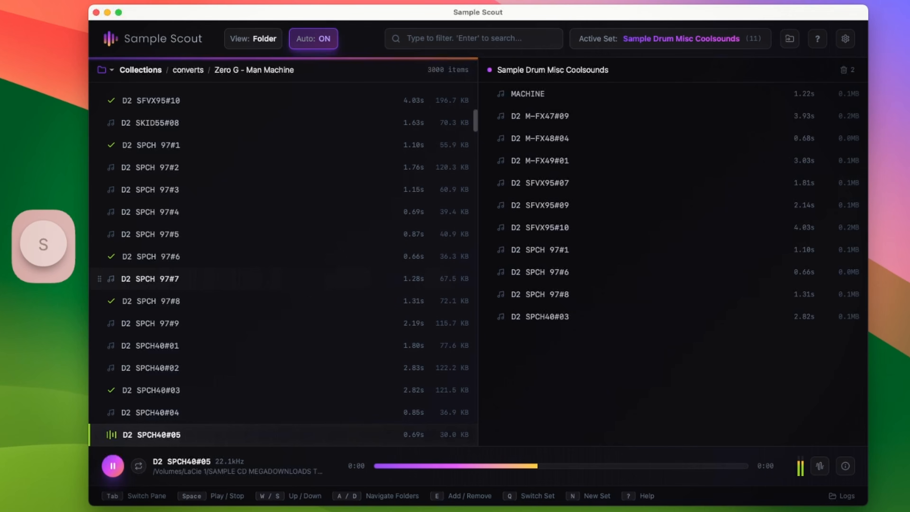
key(s)
key(s)
key(e)
key(s)
key(e)
key(s)
key(s)
key(s)
key(s)
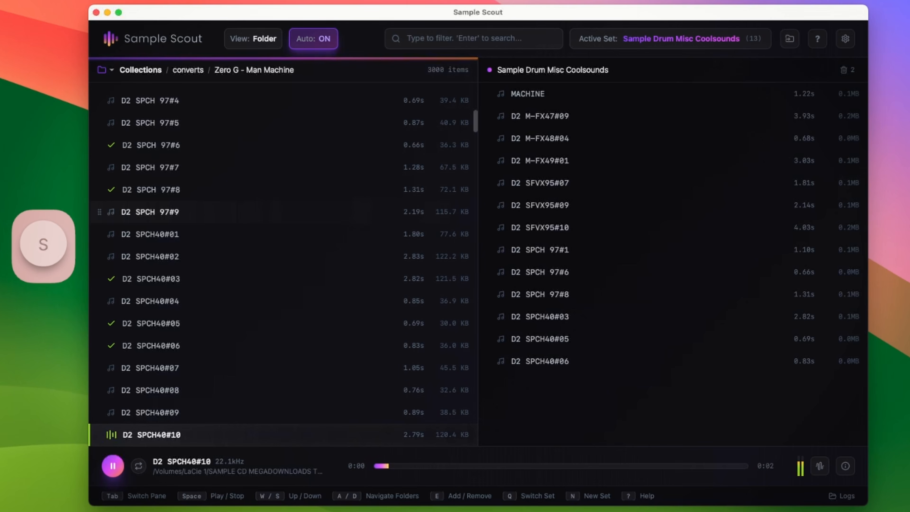
Continue through the SPCH40 and SPCH41 samples, adding SPCH40#10 and several SPCH41 samples to the set
key(e)
key(s)
key(s)
key(s)
key(s)
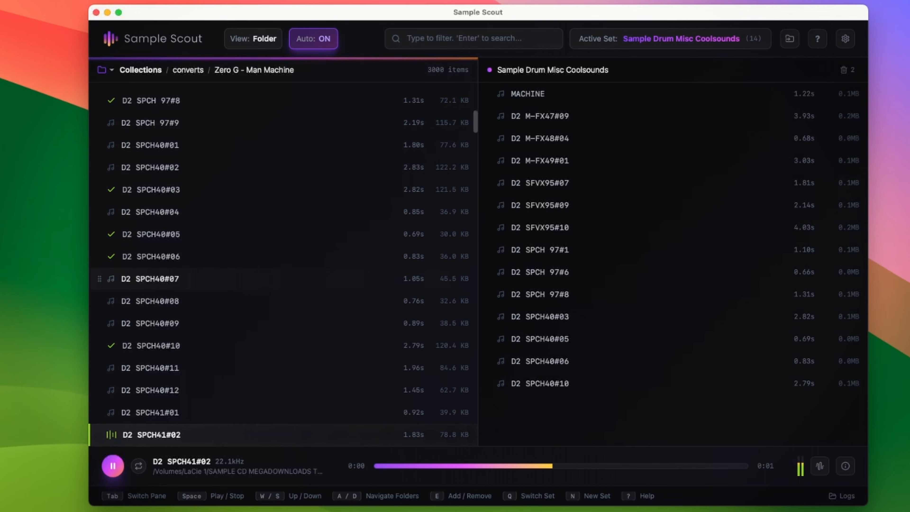
key(e)
key(s)
key(s)
key(s)
key(s)
key(e)
key(w)
key(e)
key(w)
key(e)
key(s)
key(s)
key(s)
key(s)
key(s)
key(s)
key(s)
key(s)
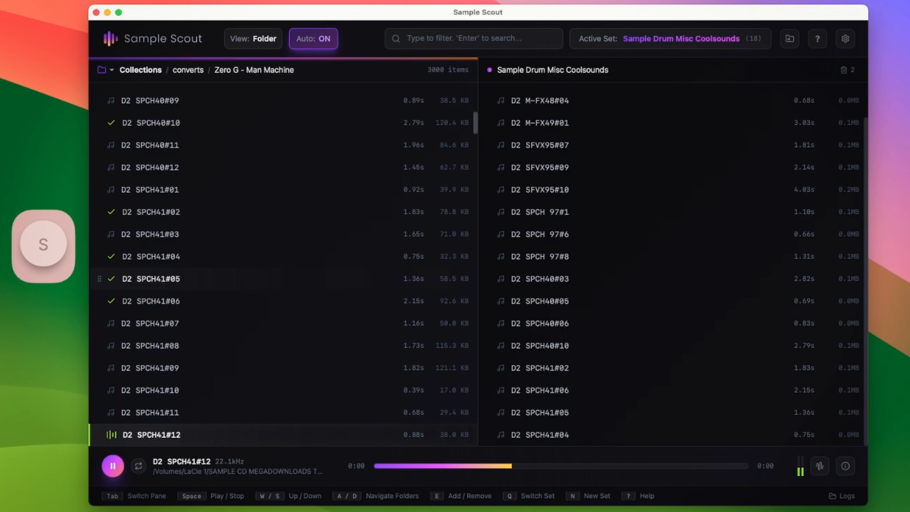
key(e)
Continue auditioning the SPCH53 to SPCH59 samples, adding SPCH41#14 and SPCH54#12 to the set
key(Tab)
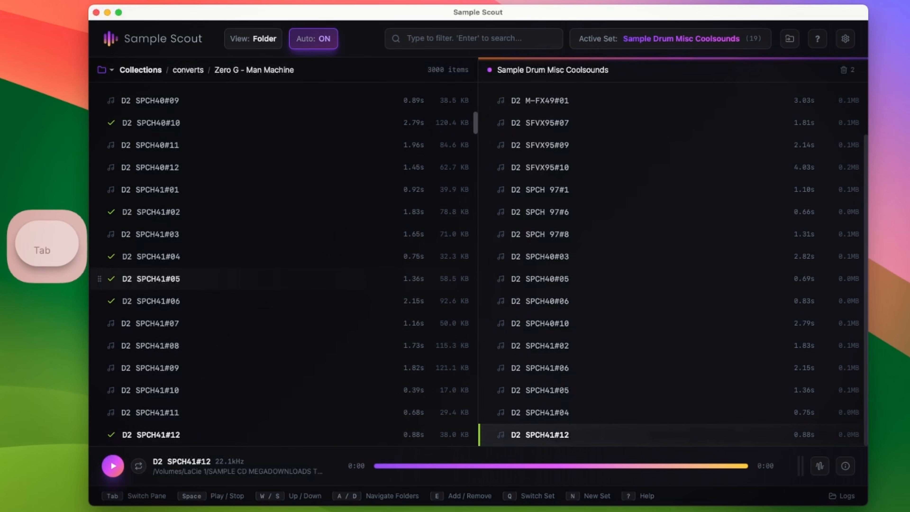
key(d)
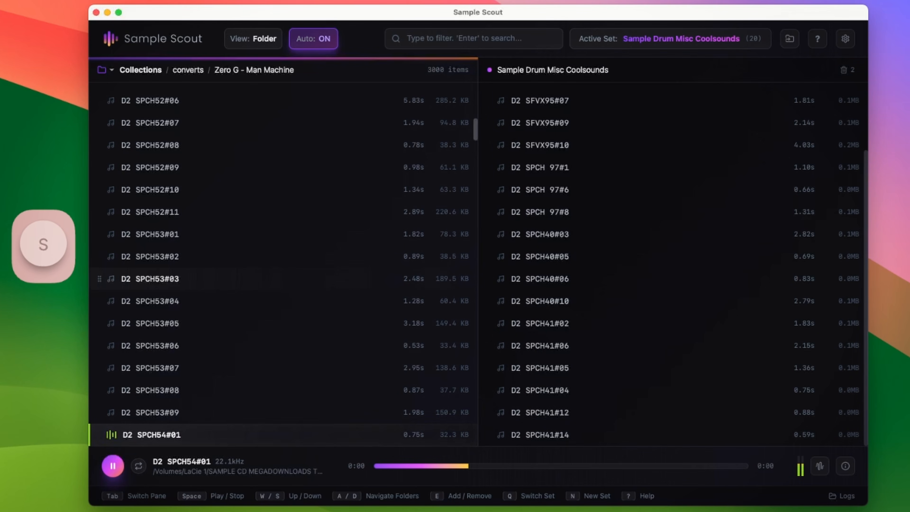
key(w)
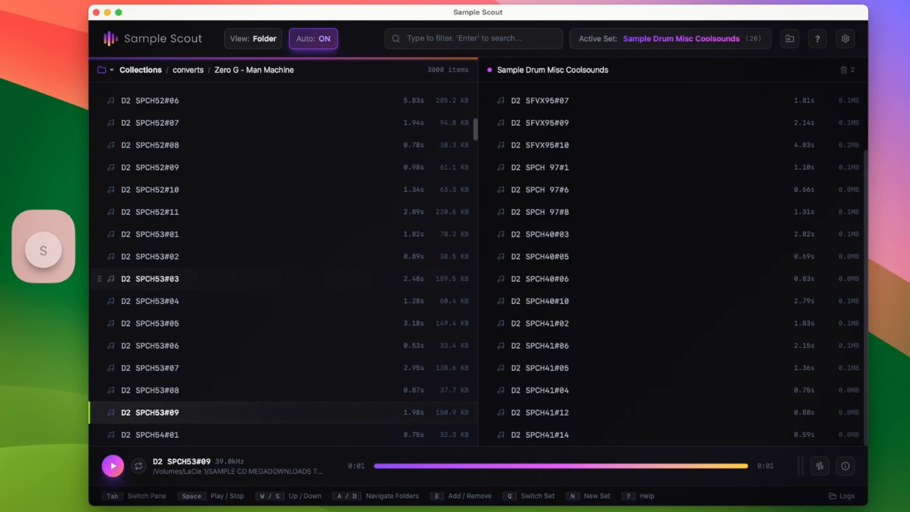
key(s)
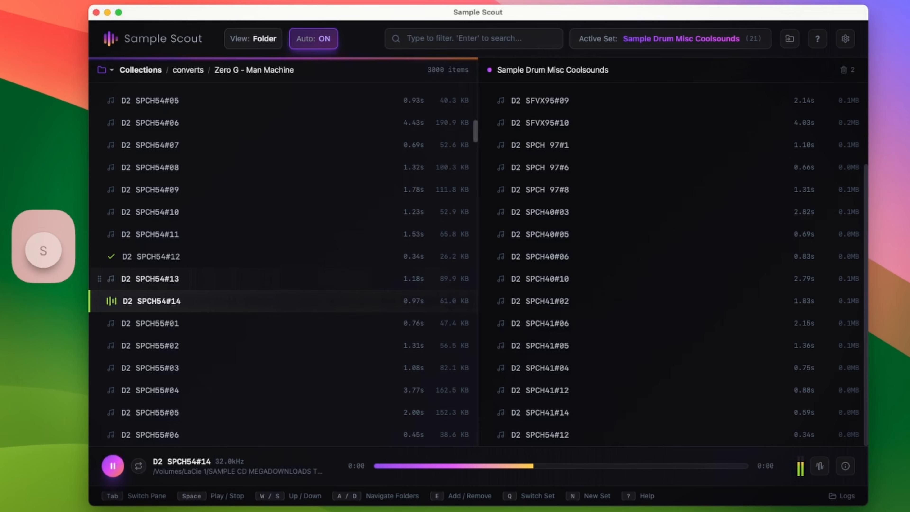
key(w)
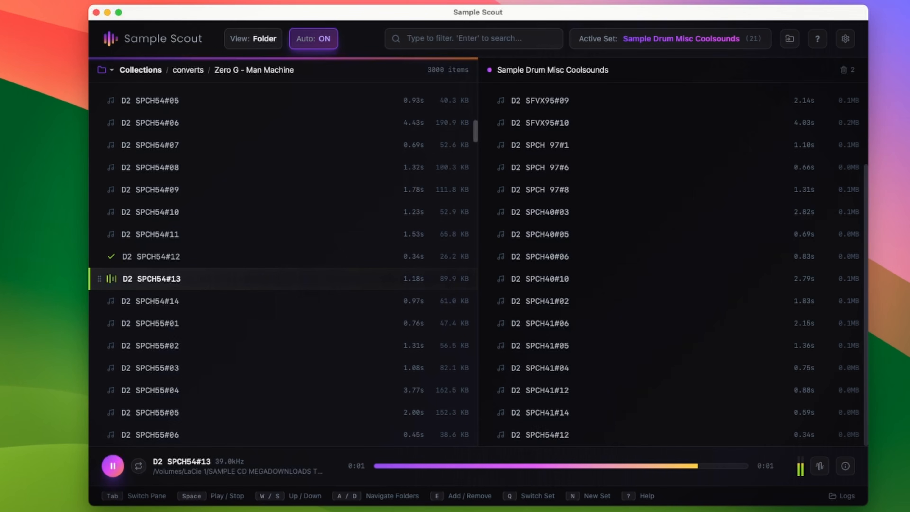
key(s)
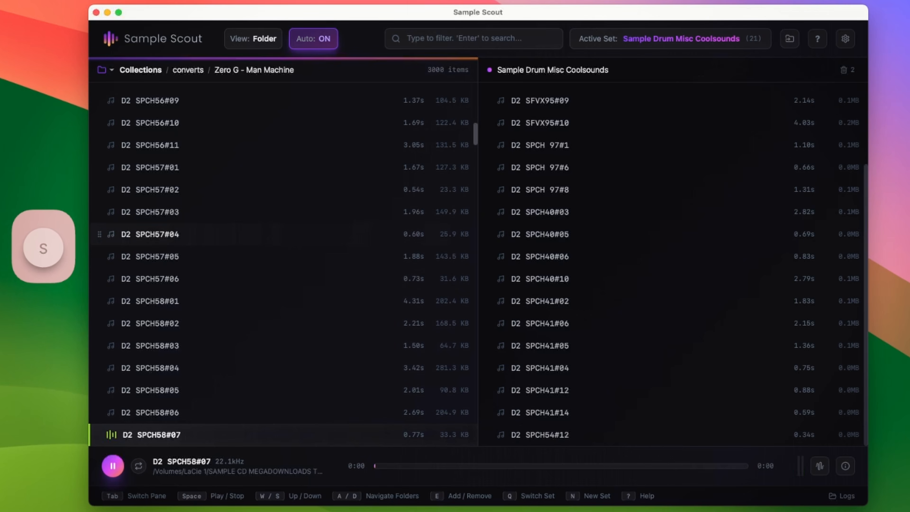
key(s)
key(s)
key(s)
key(s)
key(s)
key(s)
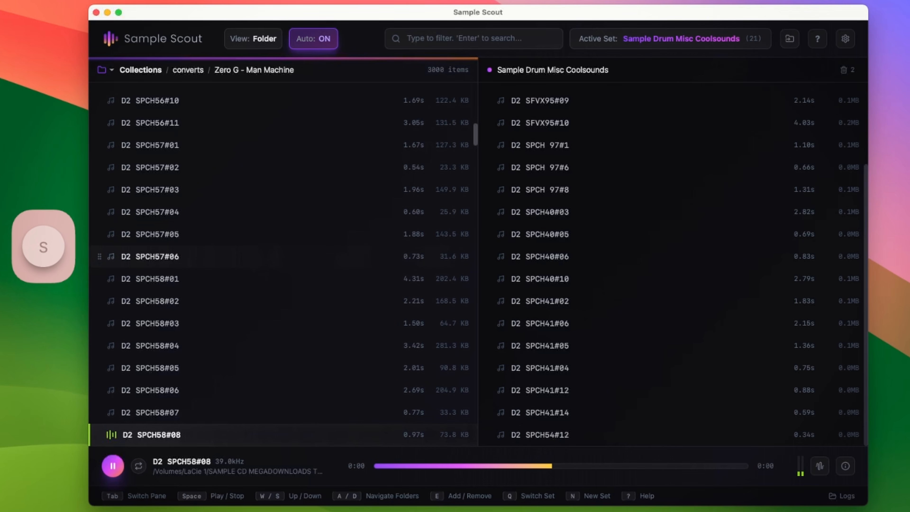
key(s)
key(s)
key(s)
key(s)
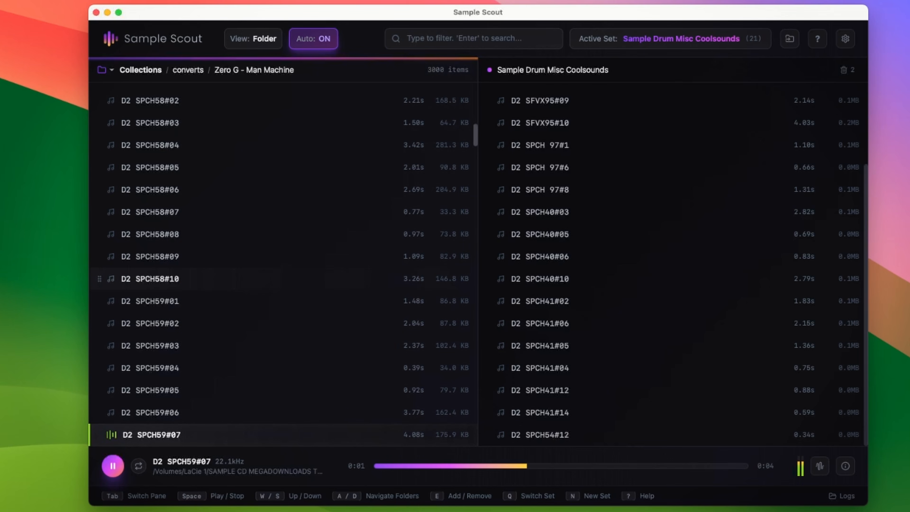
key(s)
key(s)
key(s)
key(s)
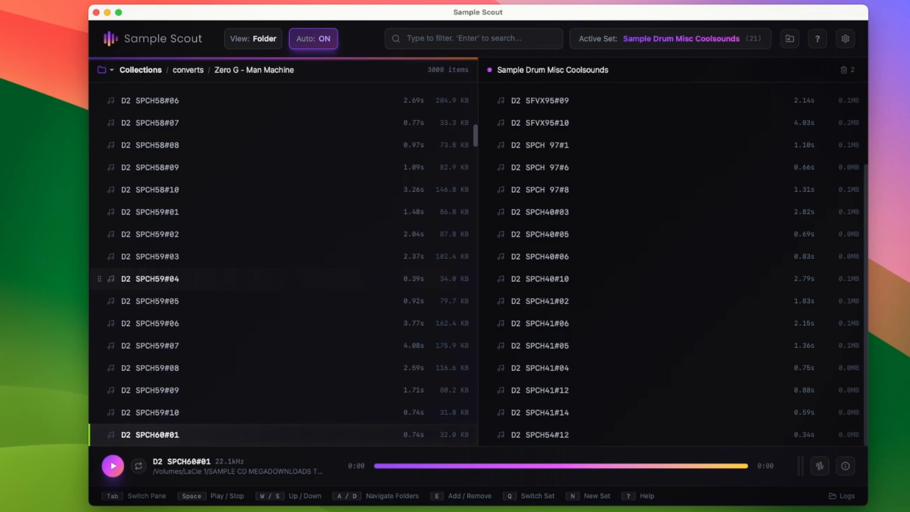
Add D2 SPCH60#01 to the set and keep auditioning further down the Man Machine folder
key(e)
key(s)
key(s)
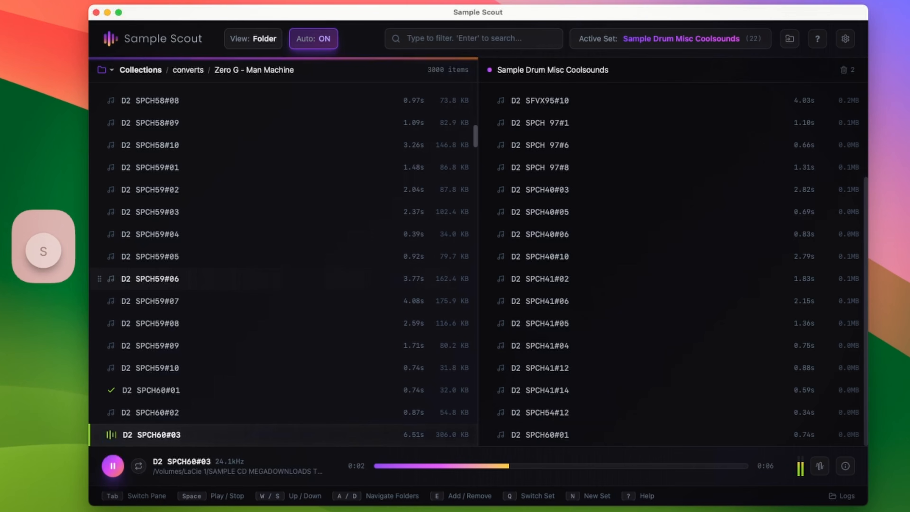
key(s)
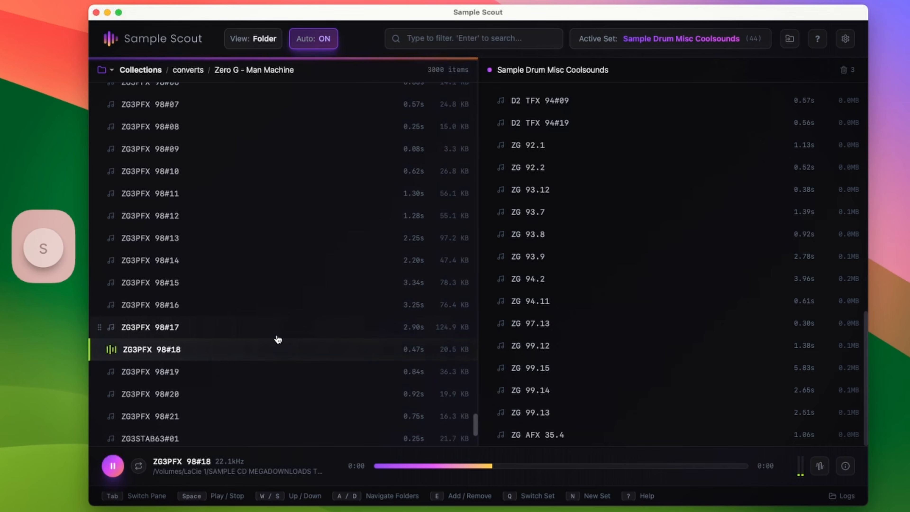
key(s)
key(s)
Audition ZG3PFX 98#21 and ZG3STAB63#01 in the waveform view and add ZG3STAB63#01 to the Coolsounds set
key(s)
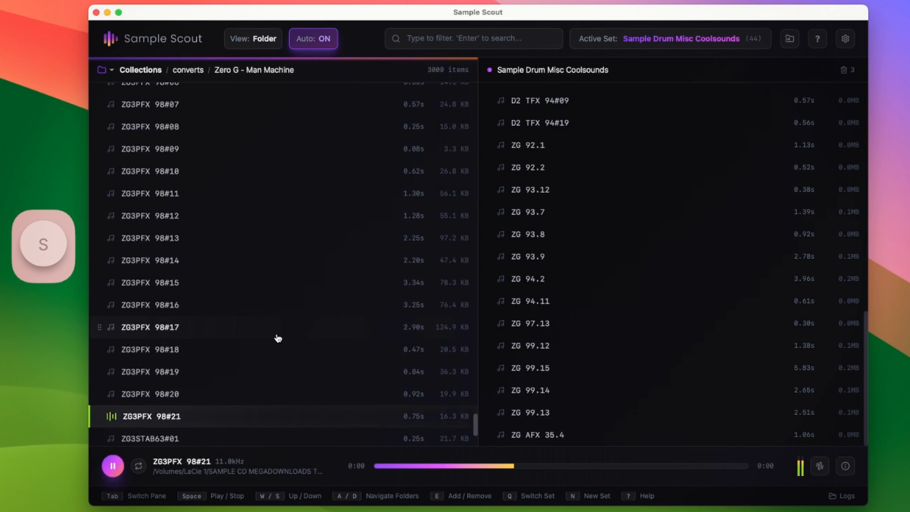
key(s)
key(w)
key(s)
key(d)
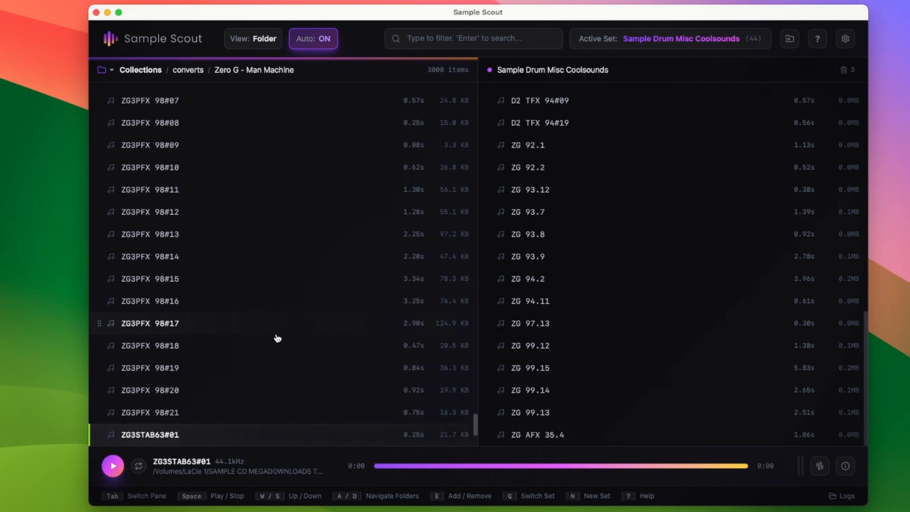
key(d)
key(d)
key(d)
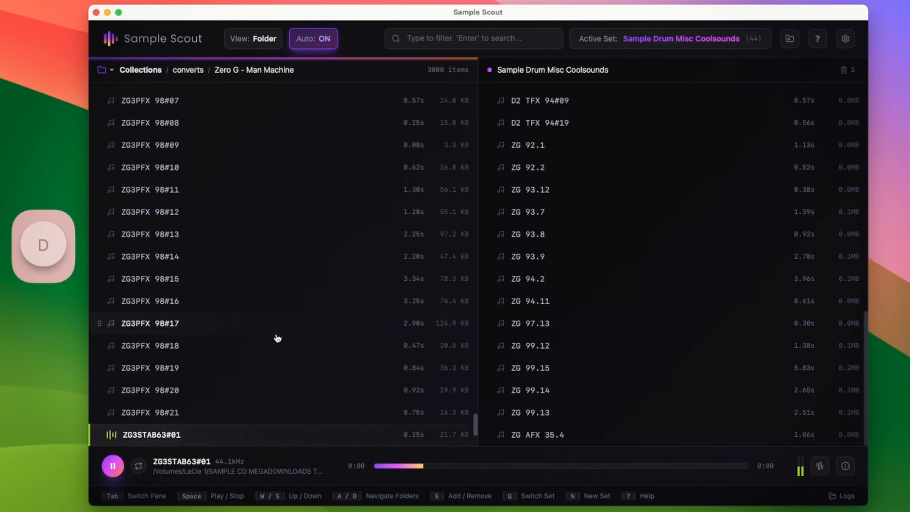
key(d)
key(d)
key(d)
key(d)
key(d)
key(d)
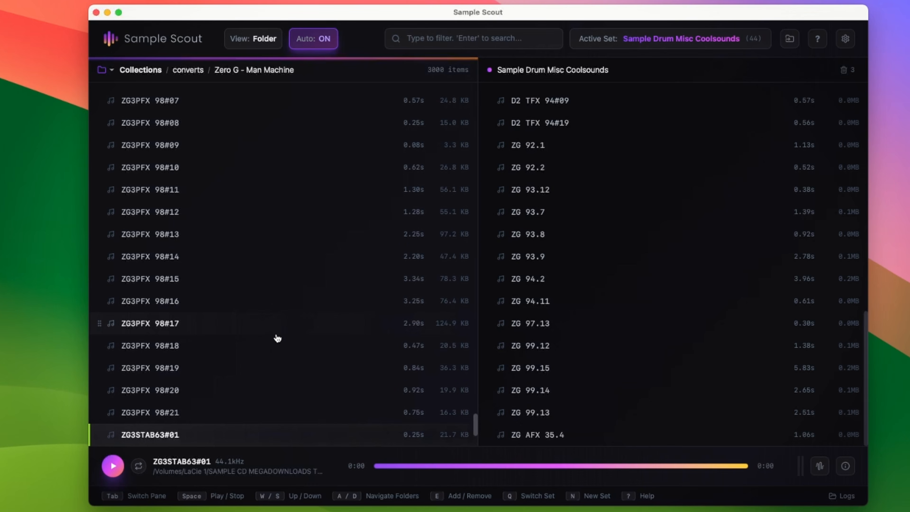
key(s)
key(w)
key(w)
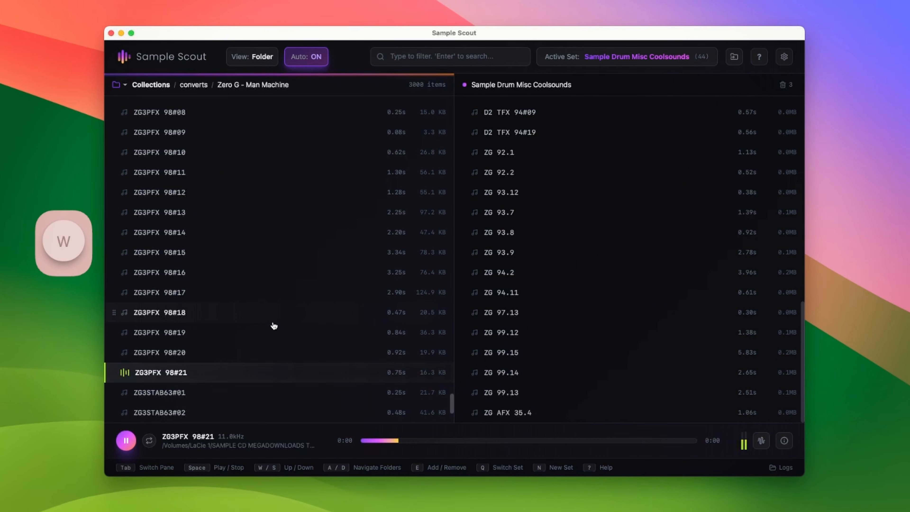
key(s)
key(d)
key(d)
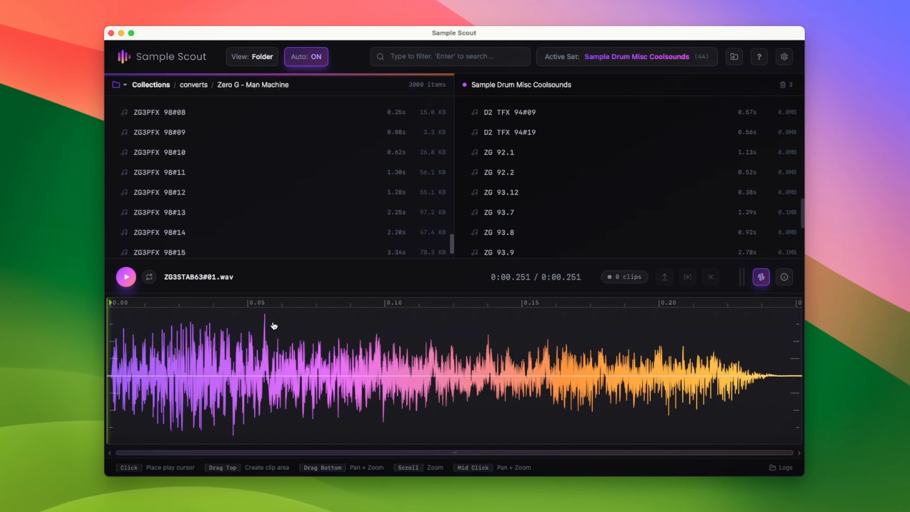
key(d)
key(d)
key(d)
key(d)
key(d)
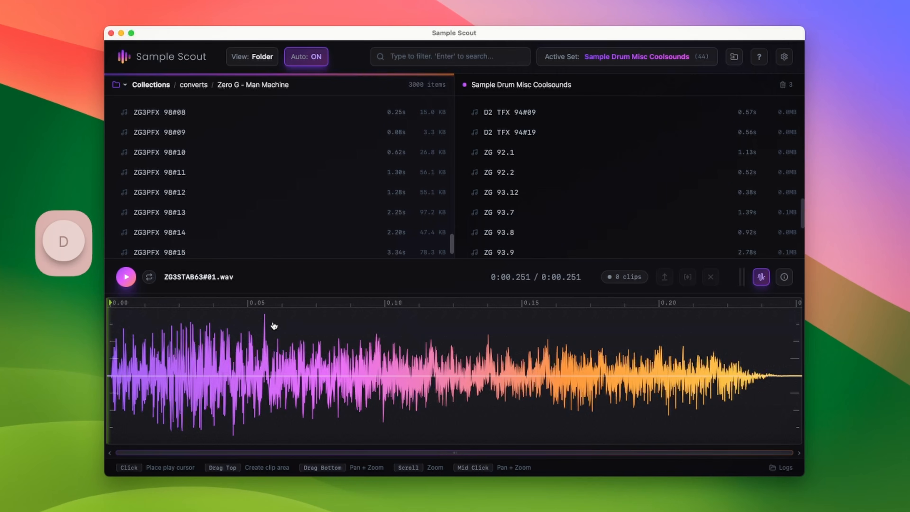
key(e)
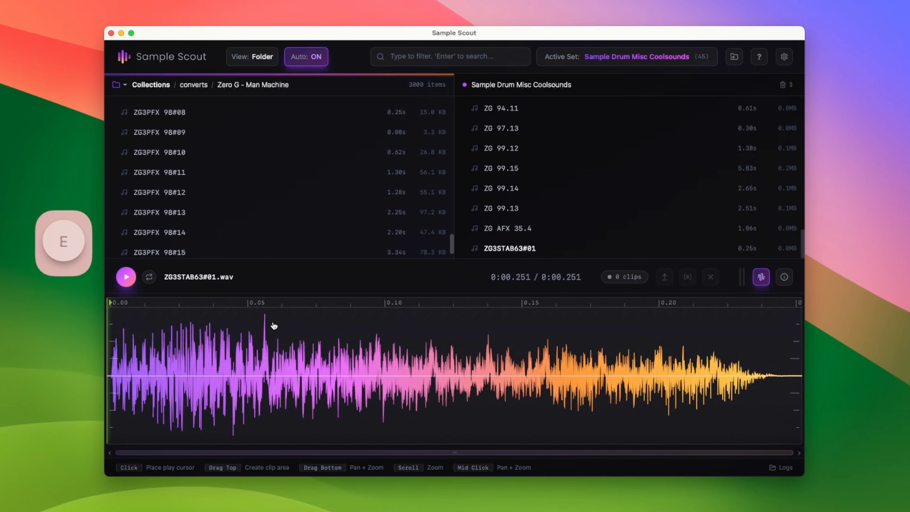
Switch the active set to Erica Sample Ravestabs M8 and add ZG3STAB63#01 to it
key(q)
key(s)
key(d)
key(d)
key(d)
key(d)
key(d)
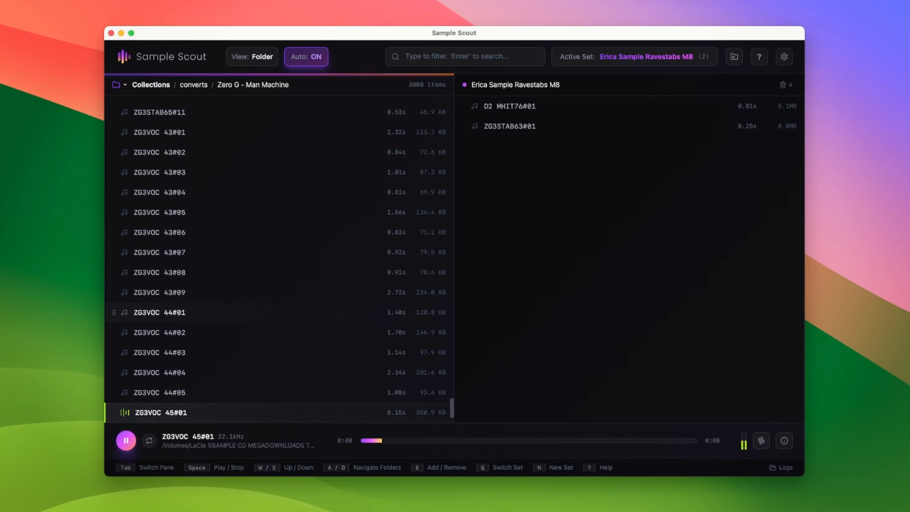
key(w)
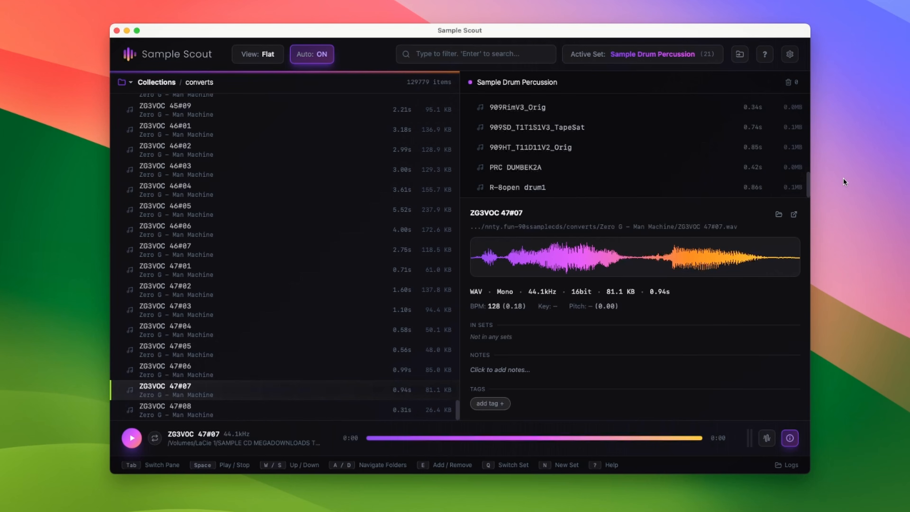
Quick-add ZG3VOC 47#07 to the Sample Drum Misc Coolsounds set without changing the active set
key(shift)
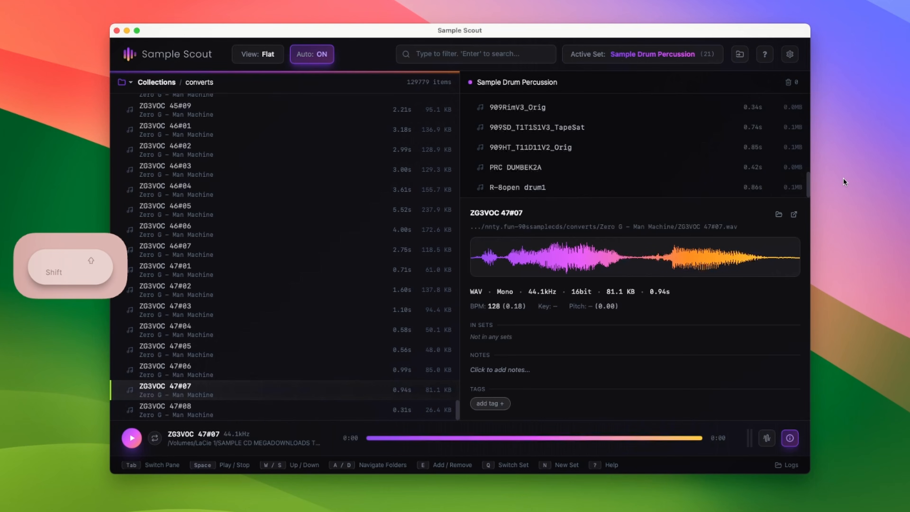
key(shift+e)
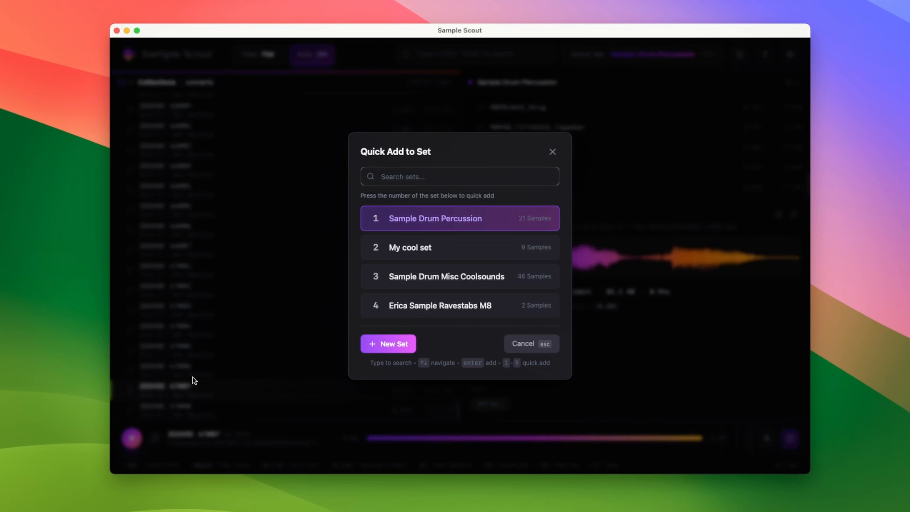
key(Down)
key(Down)
key(Up)
key(Up)
key(Down)
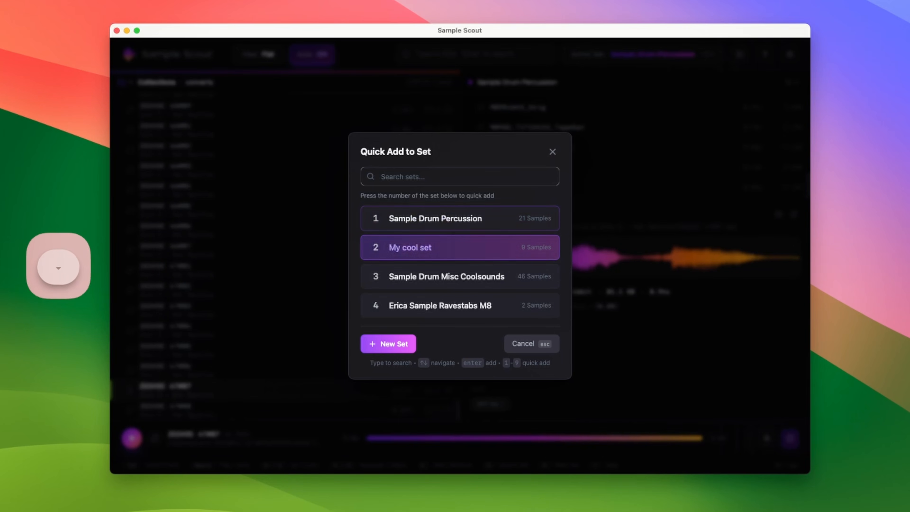
key(Up)
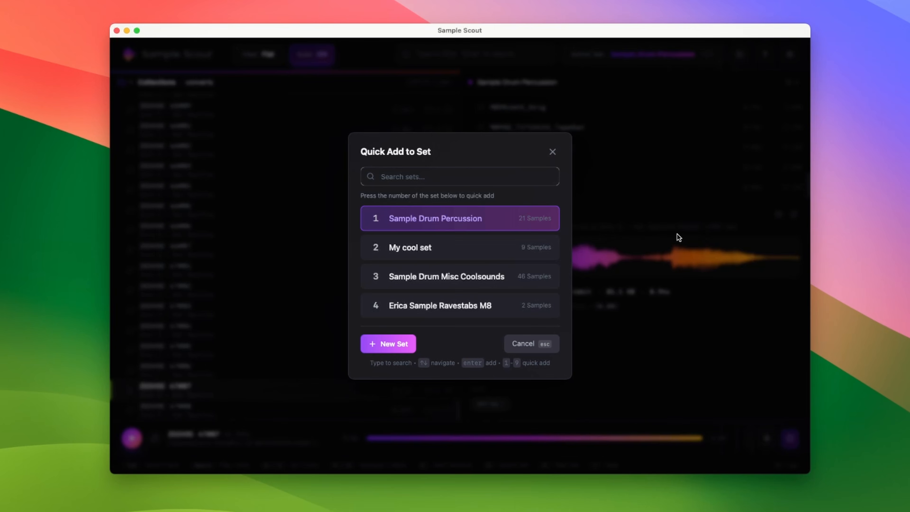
key(Escape)
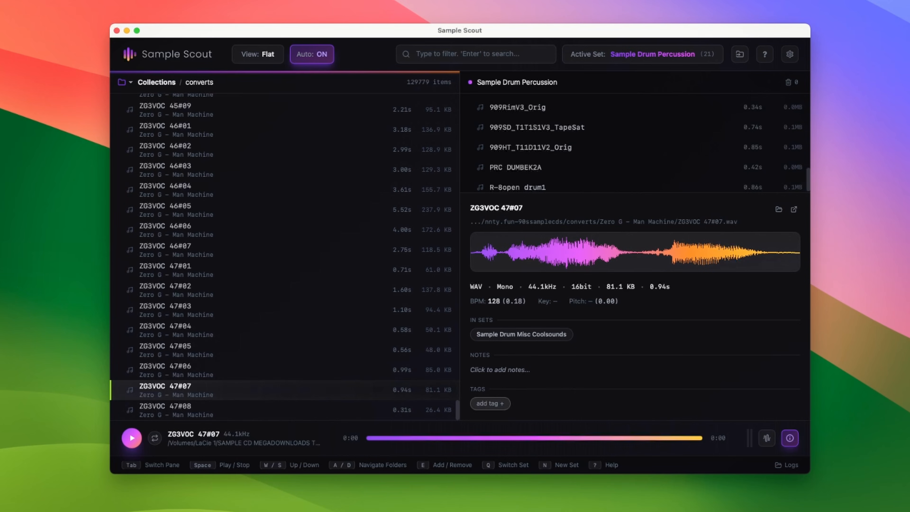
Filter the library for stab and quick-add Stab FX 02 to the Erica Sample Ravestabs M8 set
text(stab)
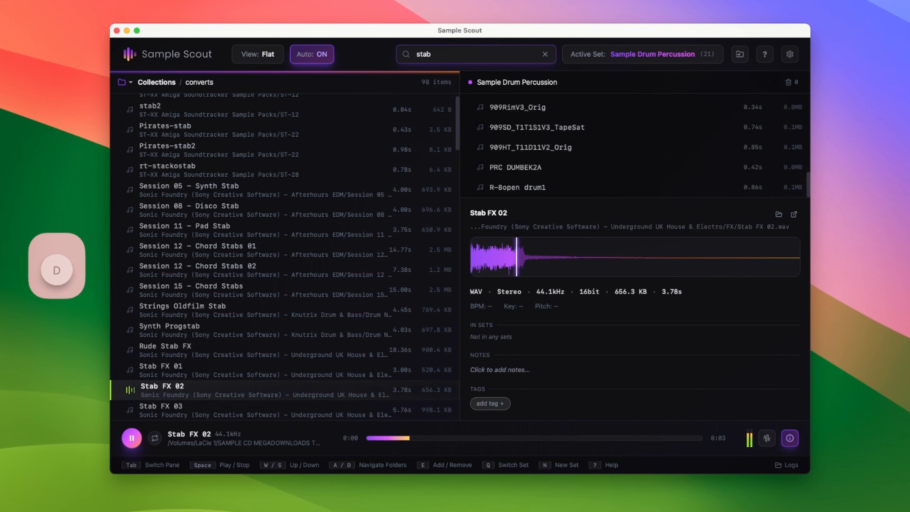
key(shift+e)
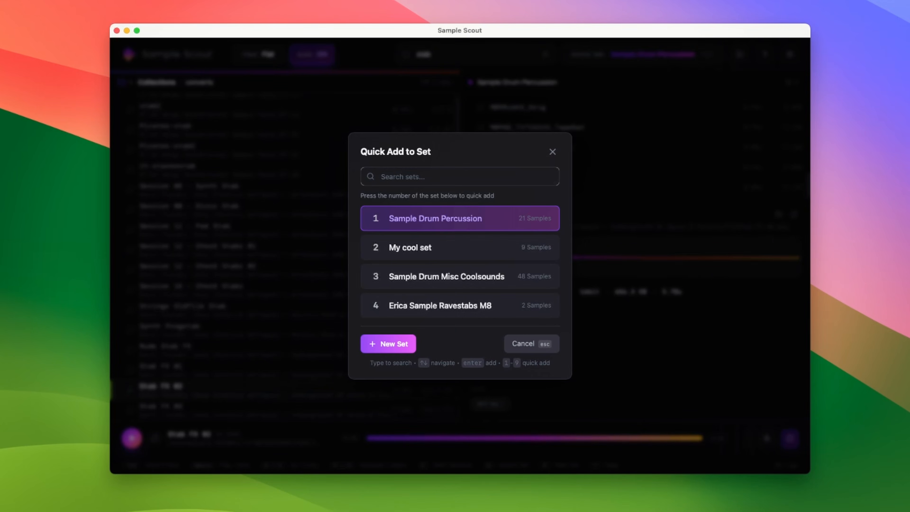
key(4)
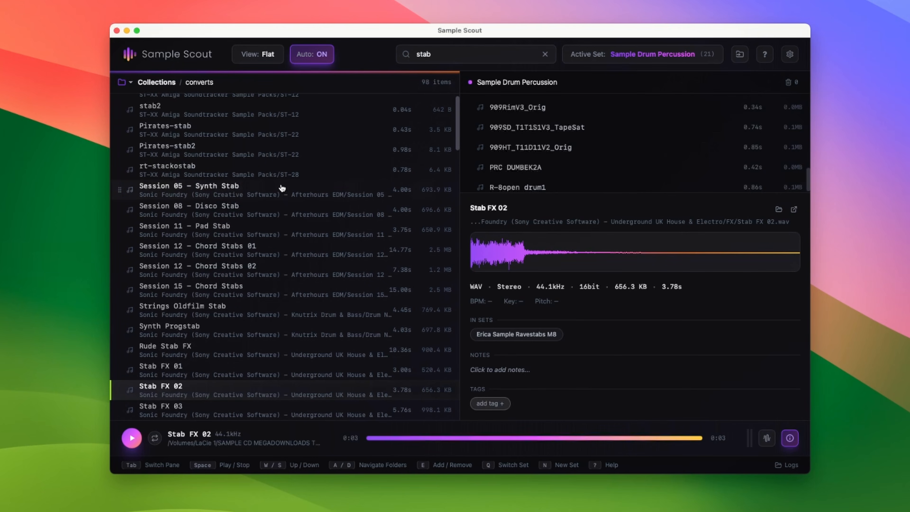
Quick-add D2 STAB75#04 to the Erica Sample Ravestabs M8 set
scroll(278, 222, down, 10)
scroll(346, 245, down, 5)
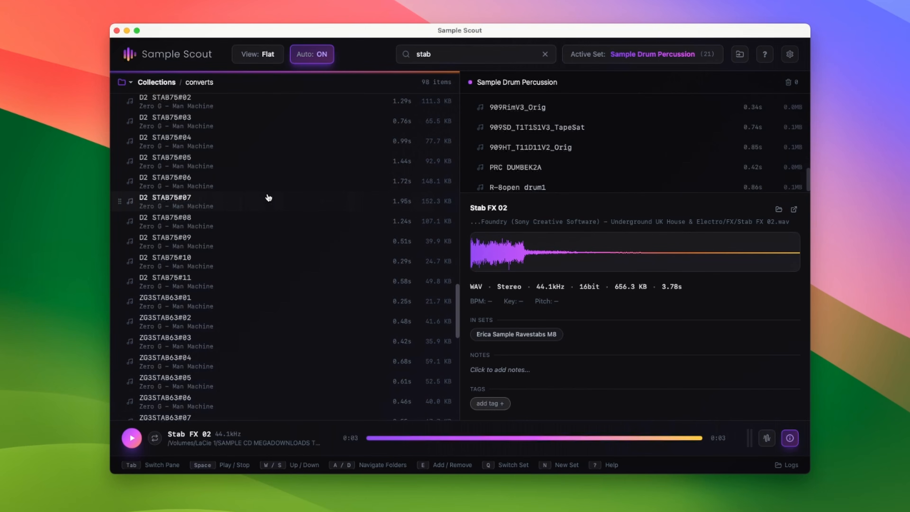
click(265, 149)
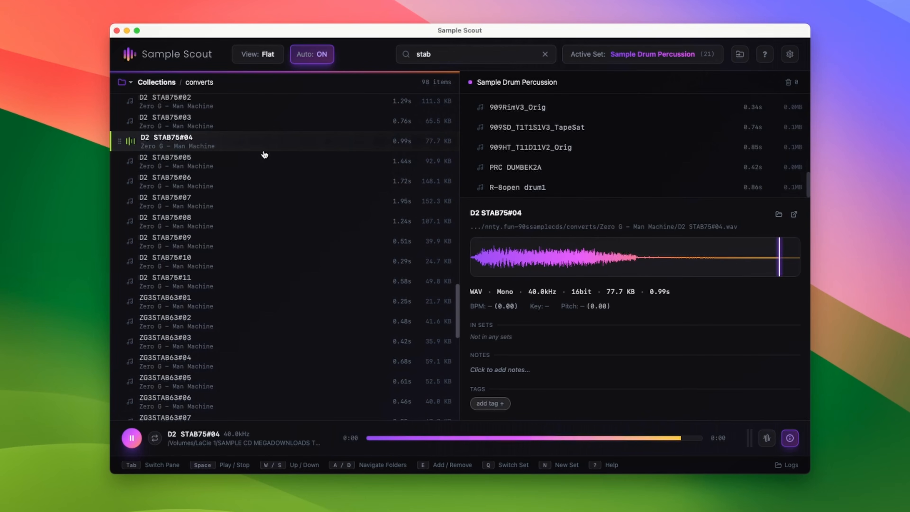
key(d)
key(shift+e)
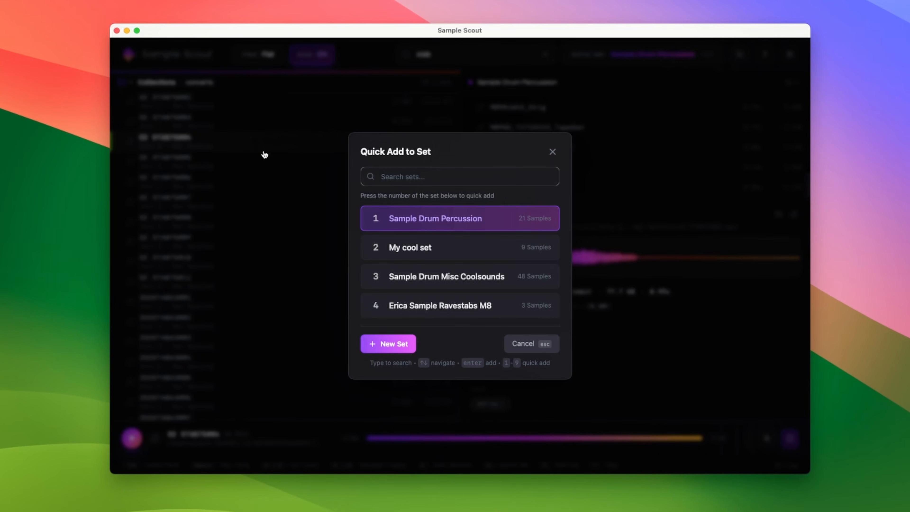
key(4)
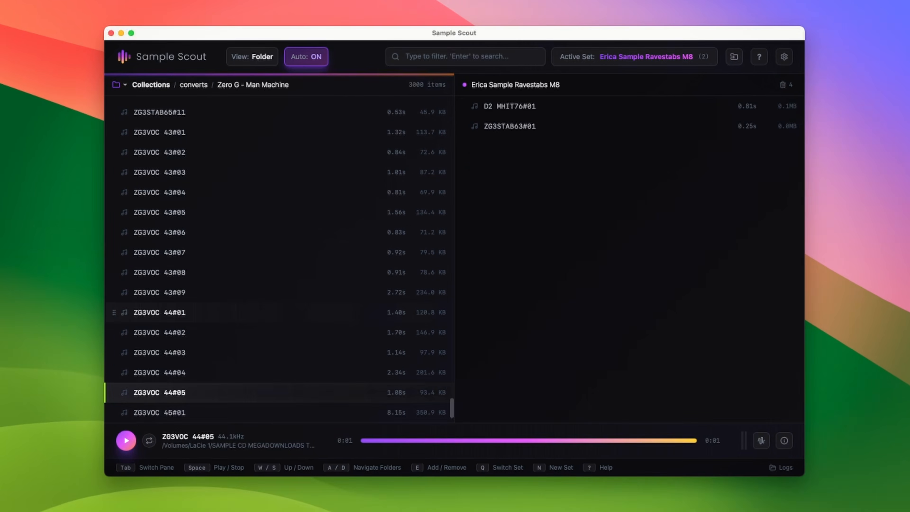
Open ZG3VOC 44#05 in the clip editor and mark a clip area from about 0.31 s to 0.73 s
key(c)
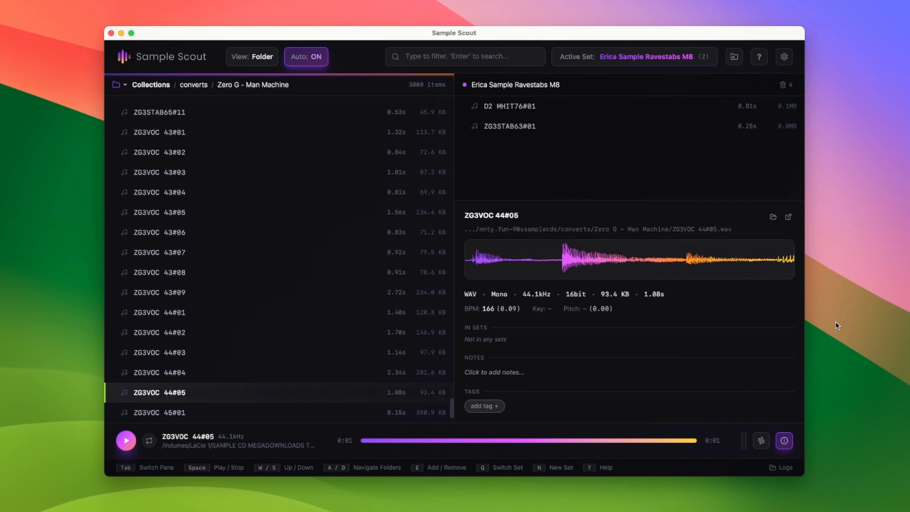
drag(560, 263, 570, 259)
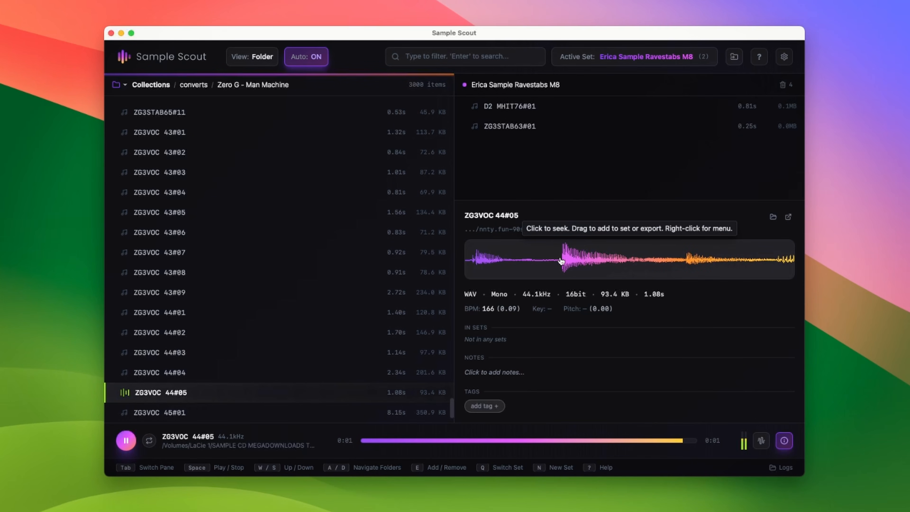
key(c)
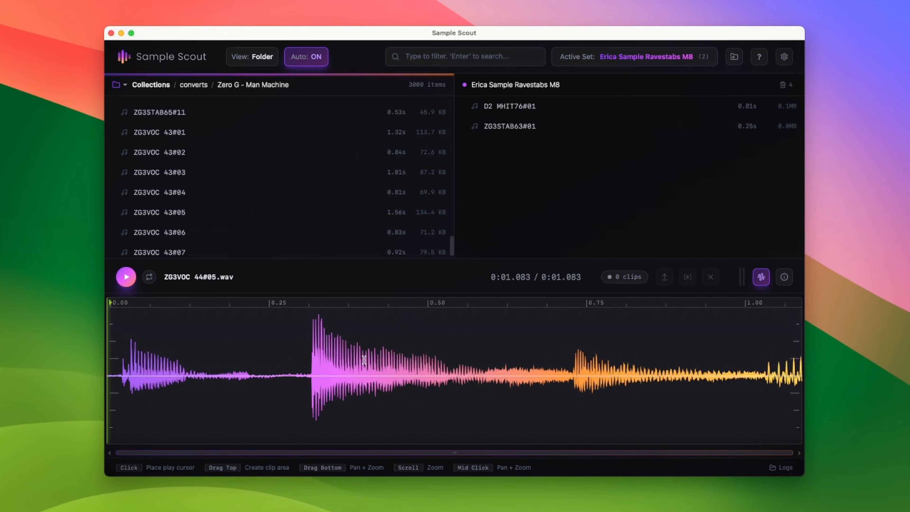
drag(310, 353, 575, 362)
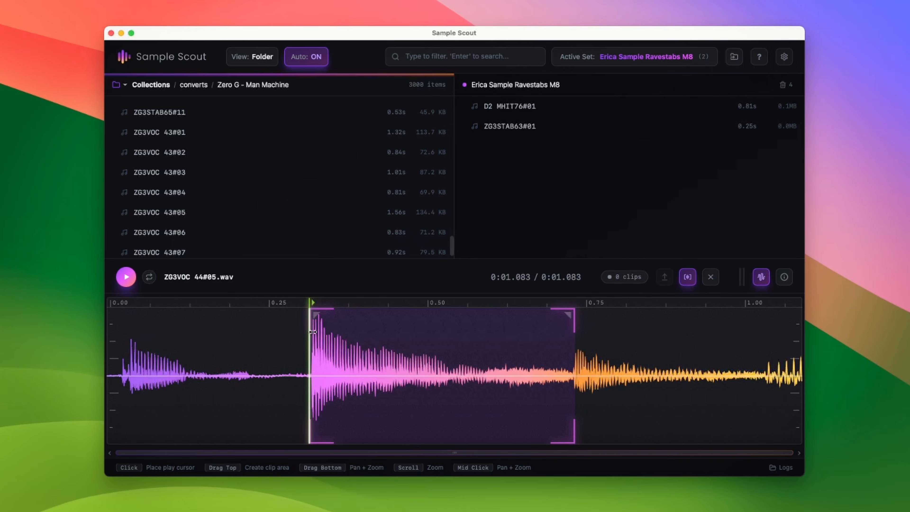
drag(310, 332, 314, 331)
Zoom into the clip start and align it precisely with the sound's first transient
scroll(301, 336, up, 10)
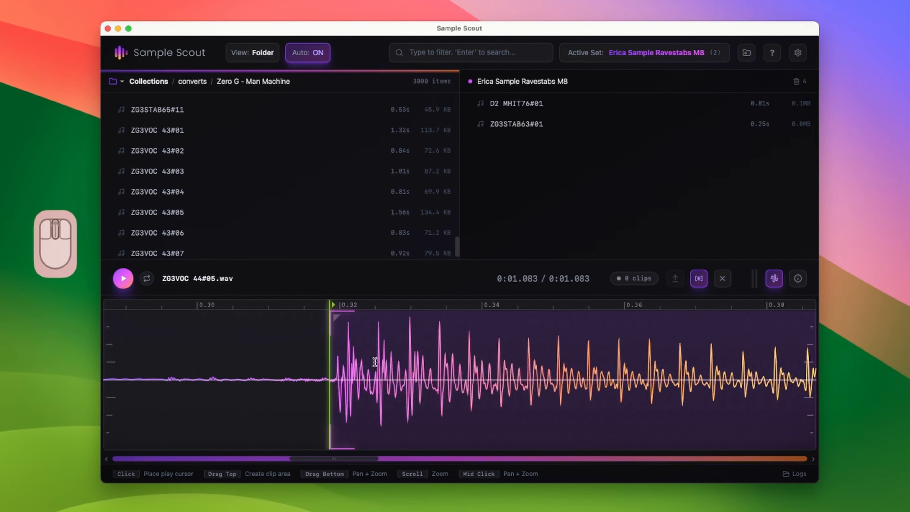
scroll(327, 387, up, 2)
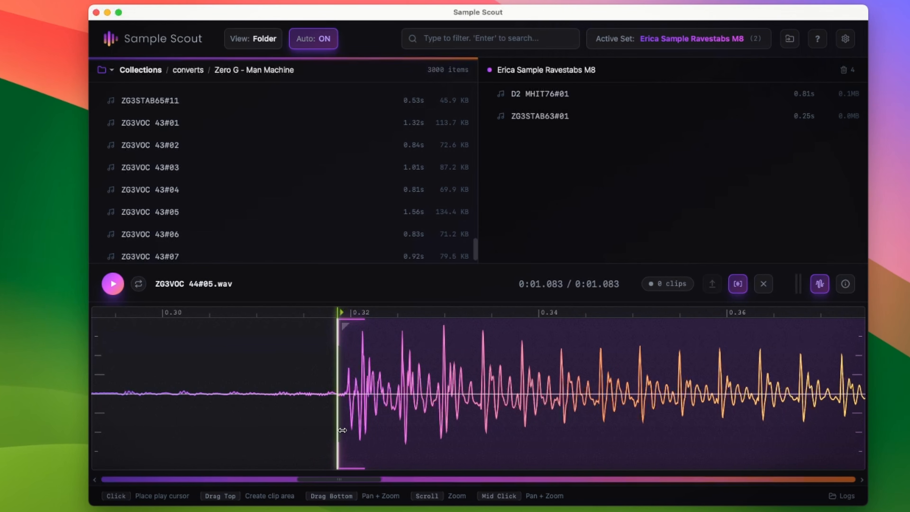
drag(331, 416, 343, 430)
Add a fade-out starting around 0.47 s, preview it, and cut the clip to the active set
scroll(343, 420, down, 5)
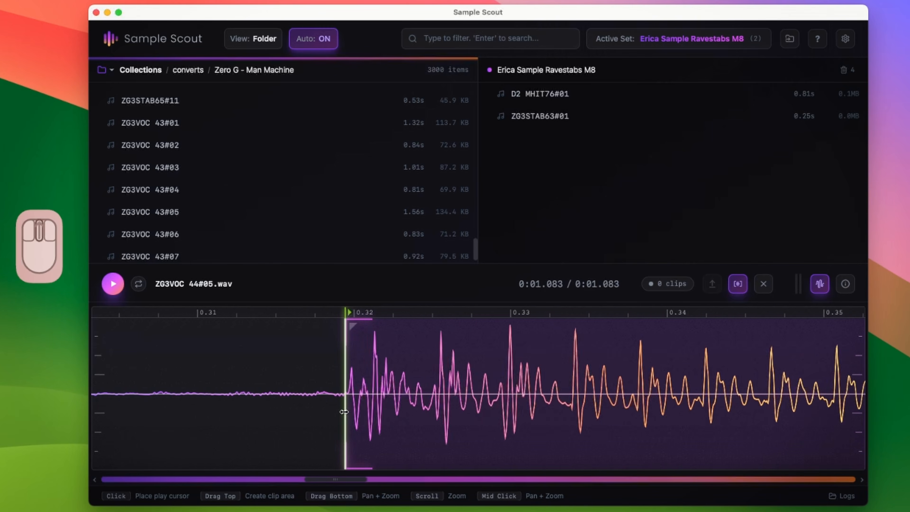
scroll(344, 411, down, 6)
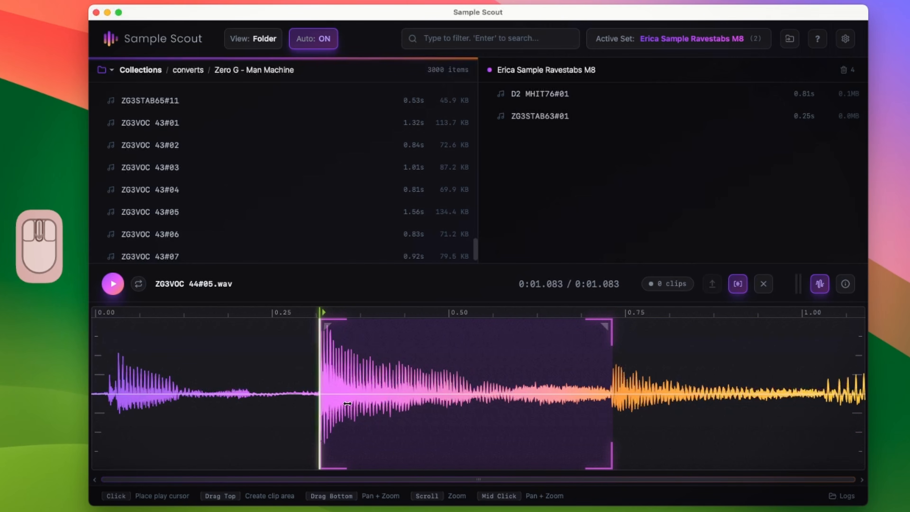
drag(609, 328, 438, 349)
key(d)
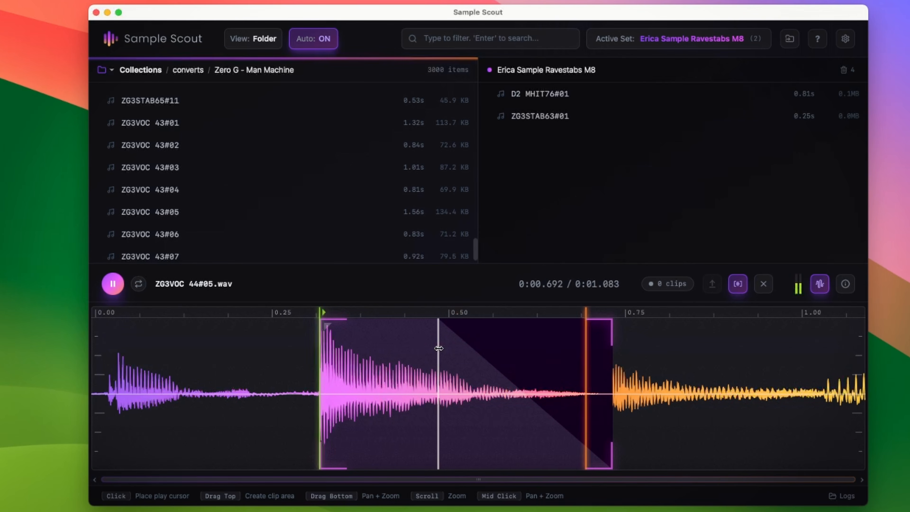
click(736, 285)
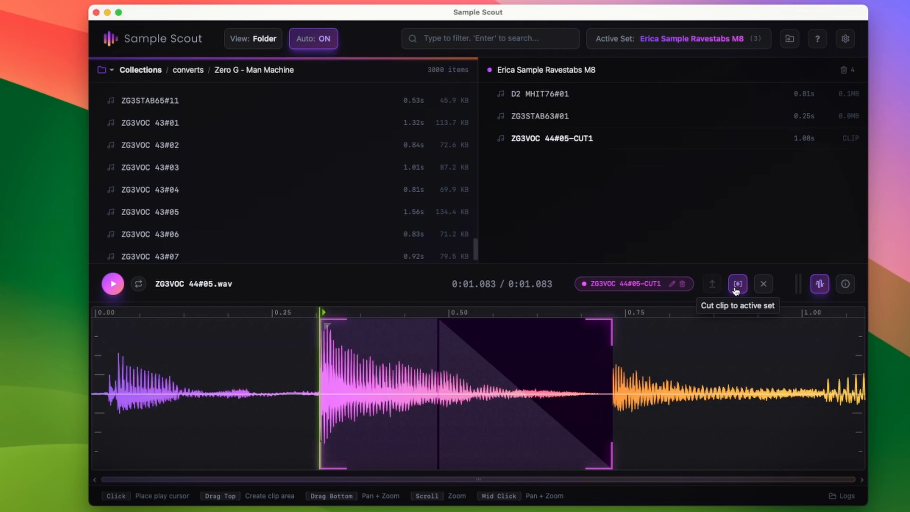
Select the ZG3VOC 44#05-CUT1 clip in the set, audition it, and nudge its start point slightly
click(640, 142)
key(d)
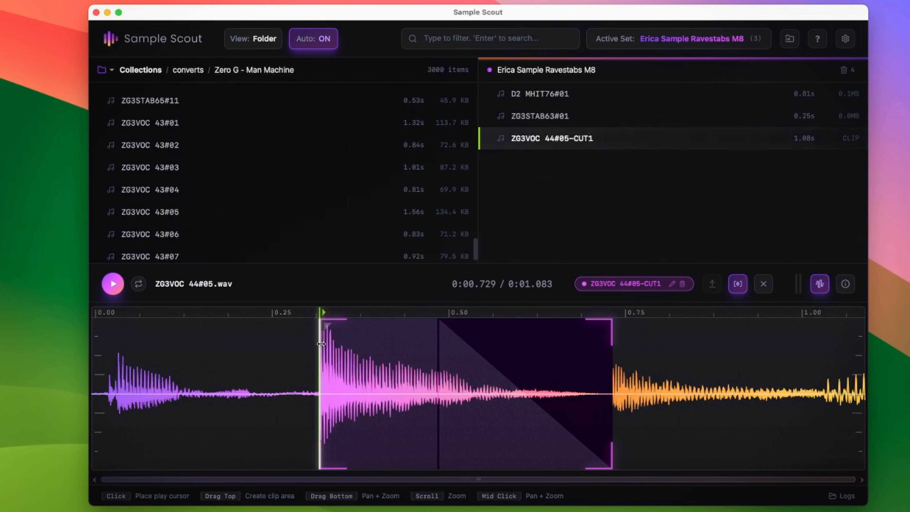
drag(320, 343, 322, 343)
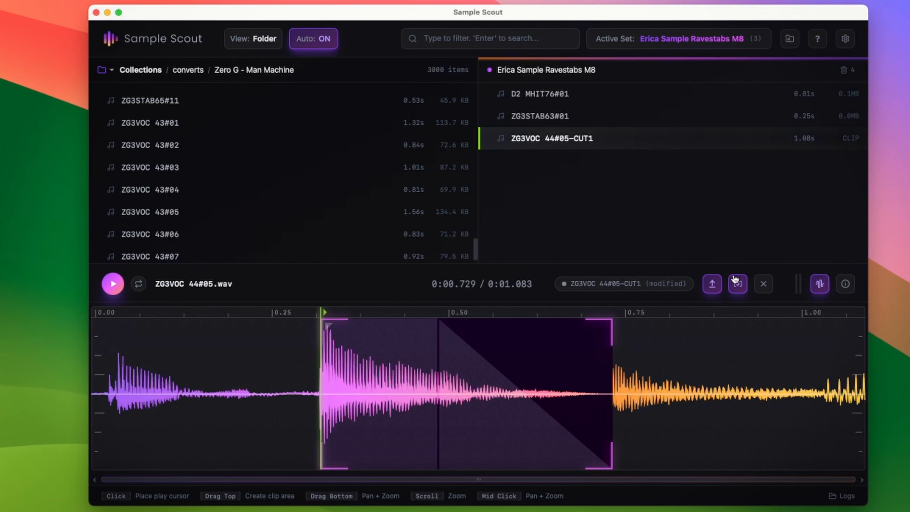
mouse_move(573, 149)
click(587, 139)
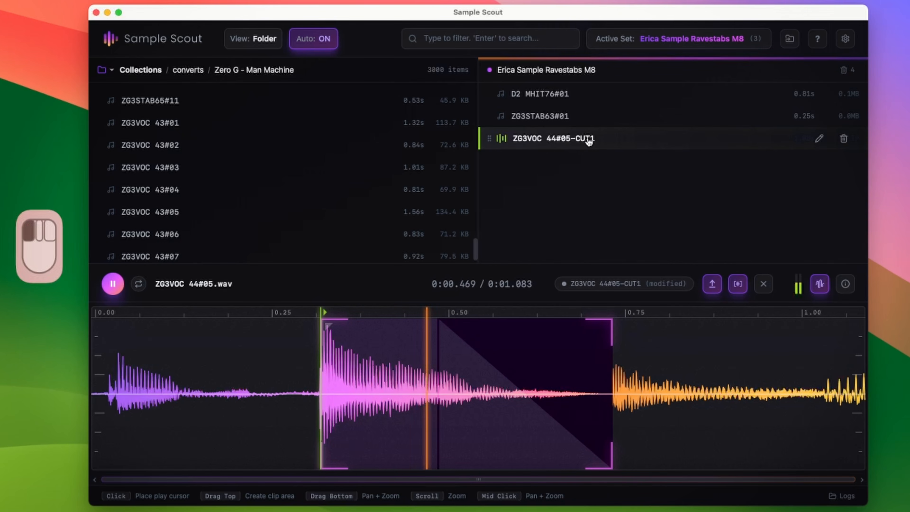
click(587, 139)
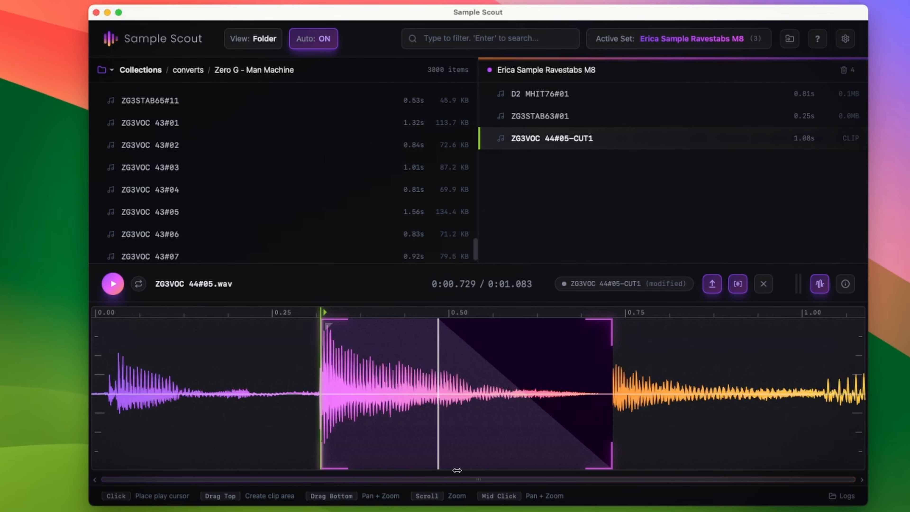
mouse_move(328, 324)
mouse_down()
mouse_move(447, 324)
mouse_move(322, 325)
mouse_up()
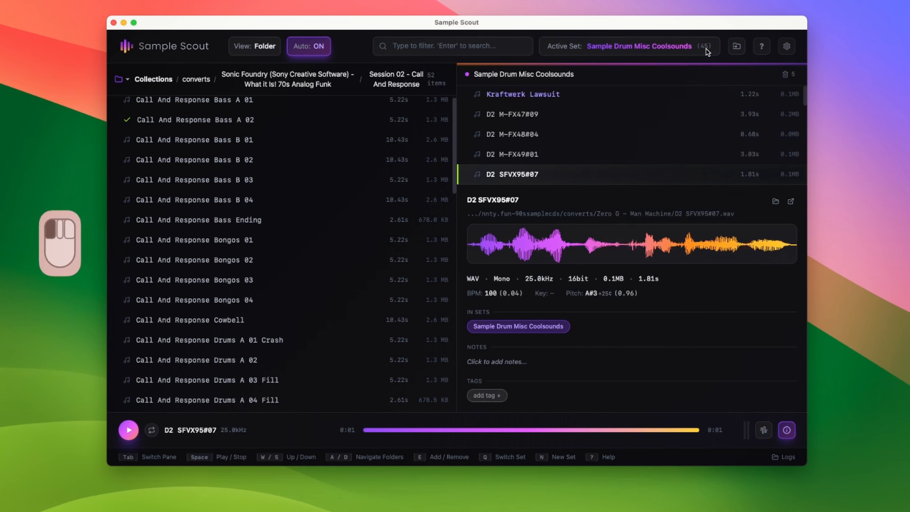
click(706, 50)
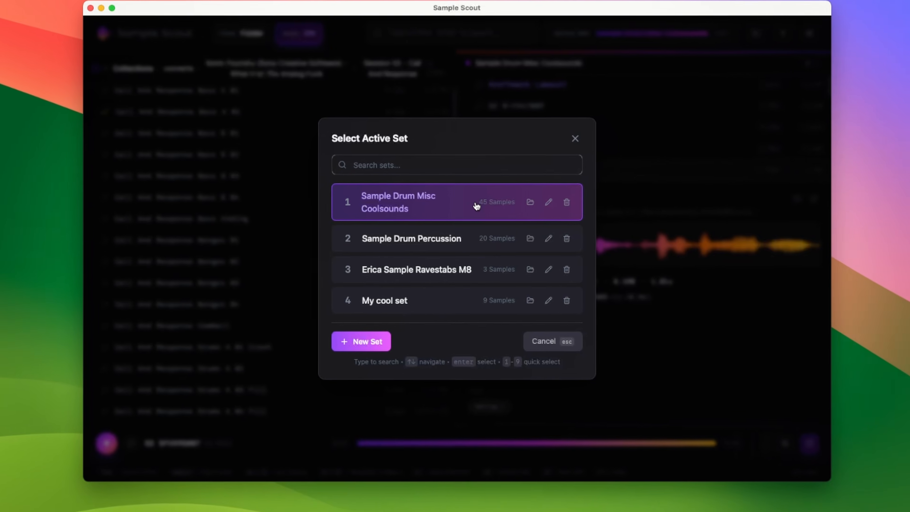
key(Escape)
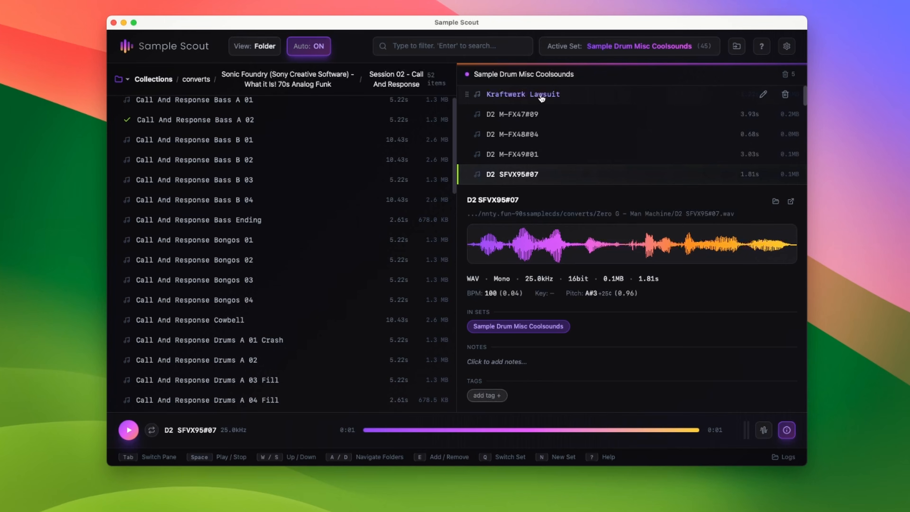
key(s)
key(s)
key(s)
key(s)
key(s)
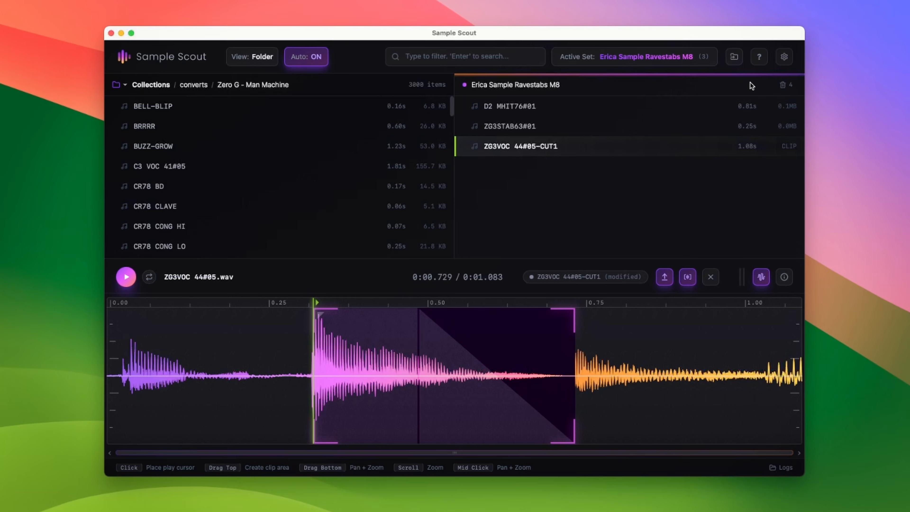
Restore ZG3STAB63#01 from the set's recently removed samples
click(782, 84)
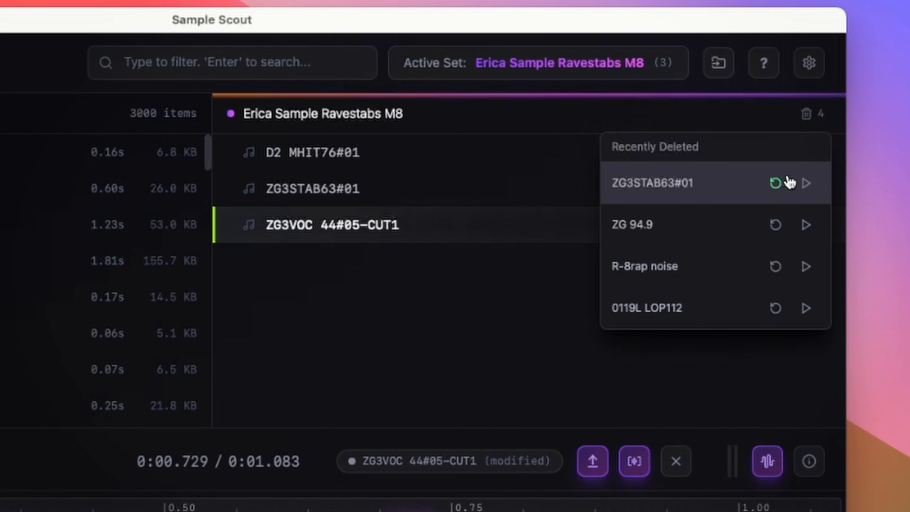
click(783, 186)
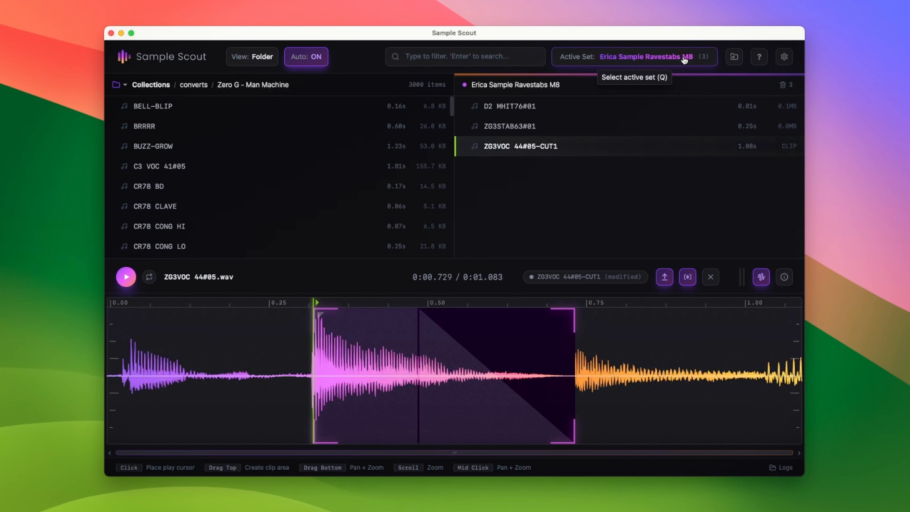
Switch the active set to Sample Drum Misc Coolsounds and remove ZG3STAB63#01 from it
click(684, 60)
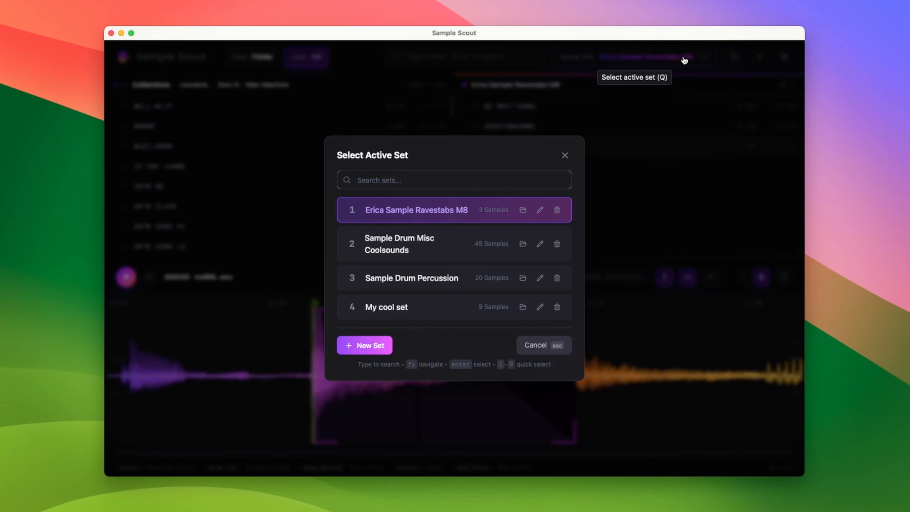
key(2)
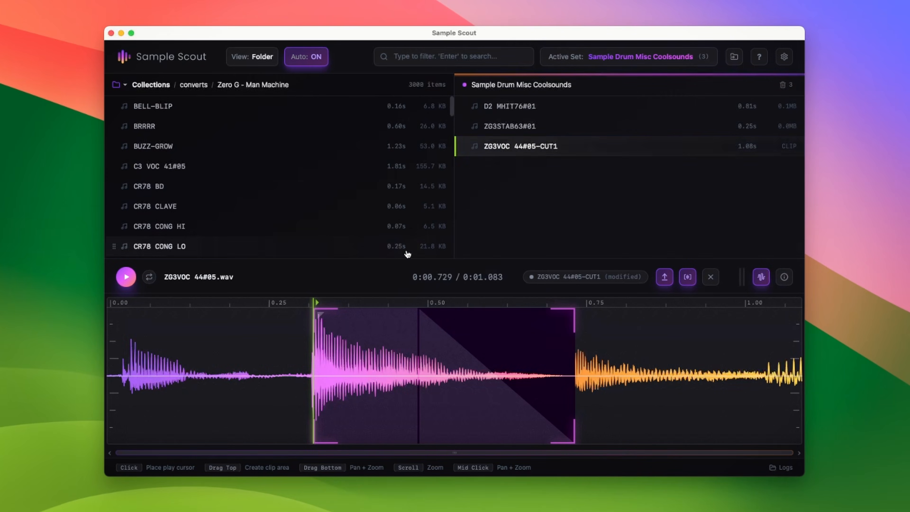
click(614, 186)
click(624, 166)
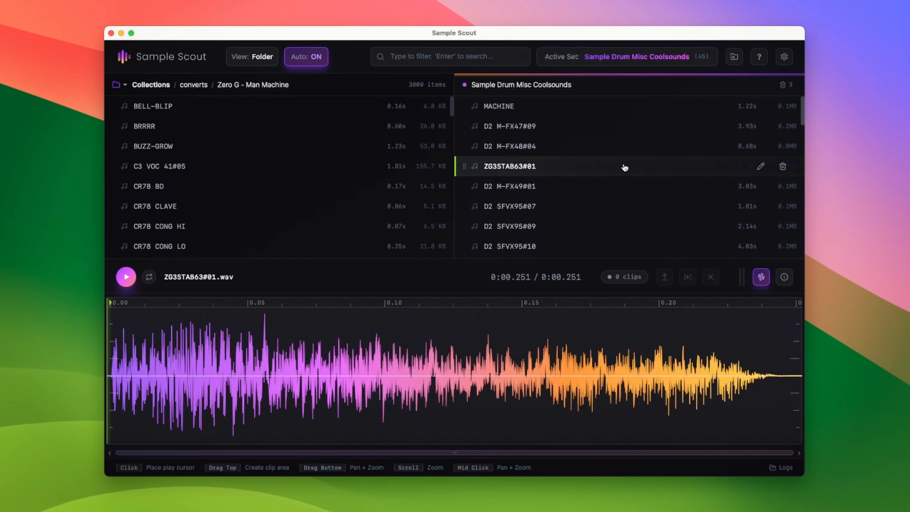
key(d)
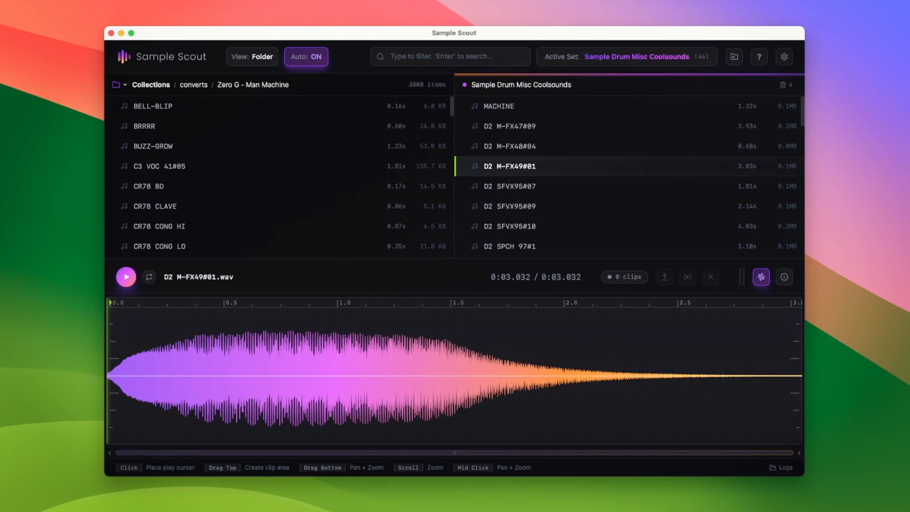
Open the Export Set dialog for Sample Drum Misc Coolsounds, review its audio options, and close it
key(x)
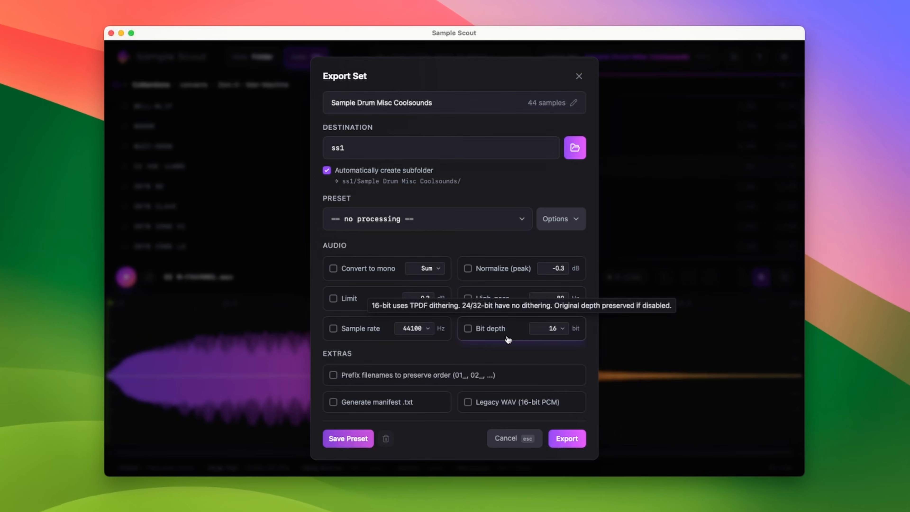
mouse_move(506, 299)
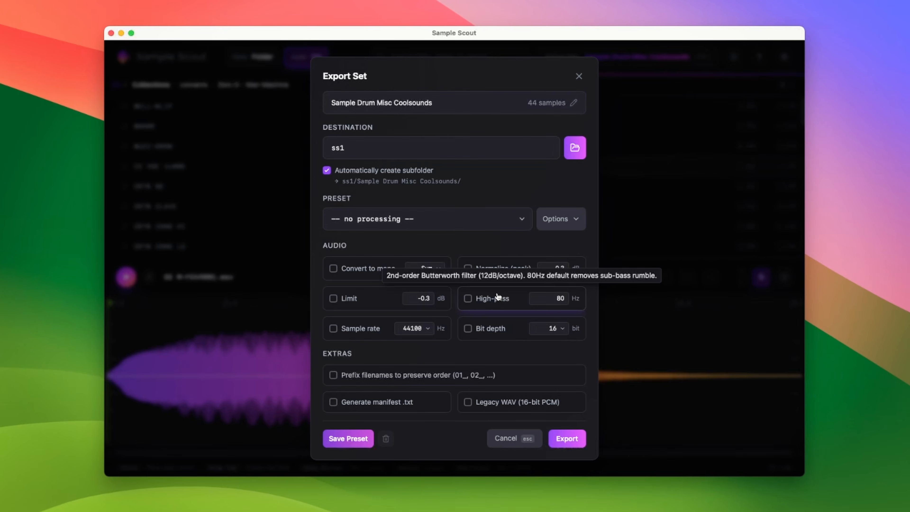
click(581, 77)
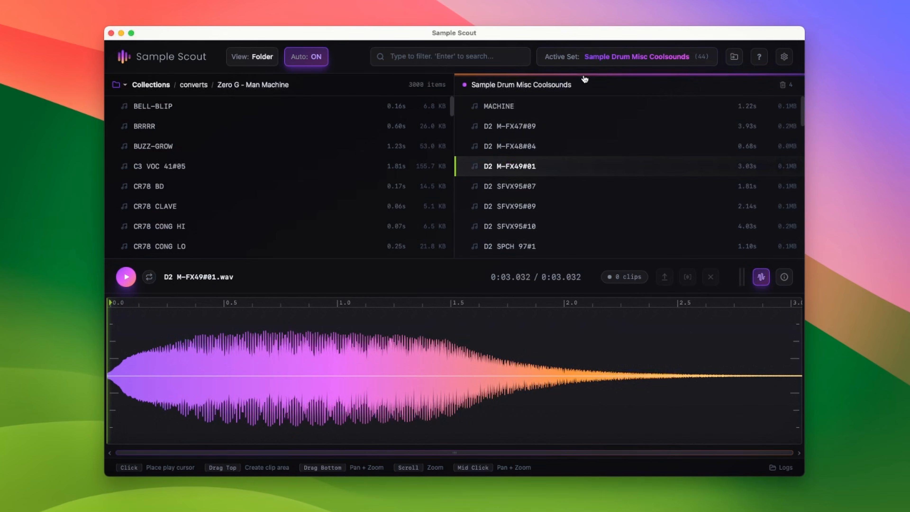
Place the window beside Ableton Live and drag the MACHINE sample from the set into a new audio track clip slot
drag(594, 35, 583, 44)
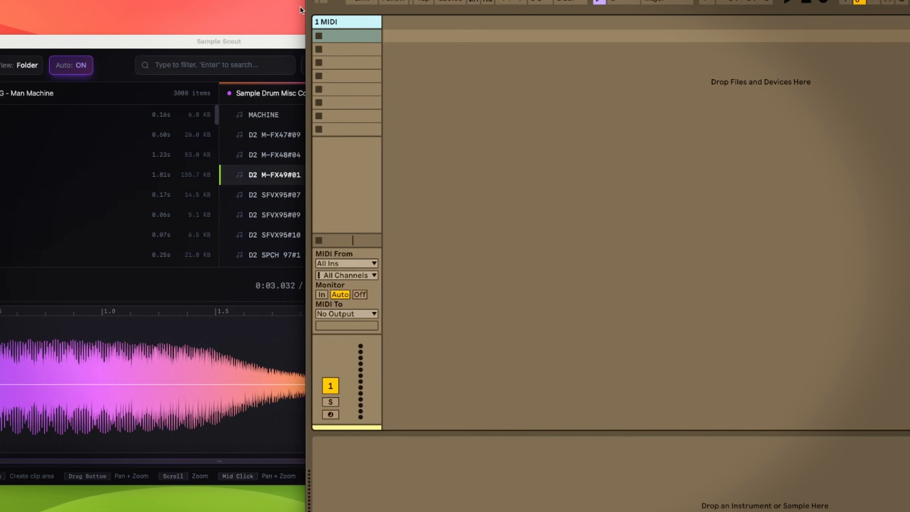
drag(249, 46, 63, 42)
click(555, 114)
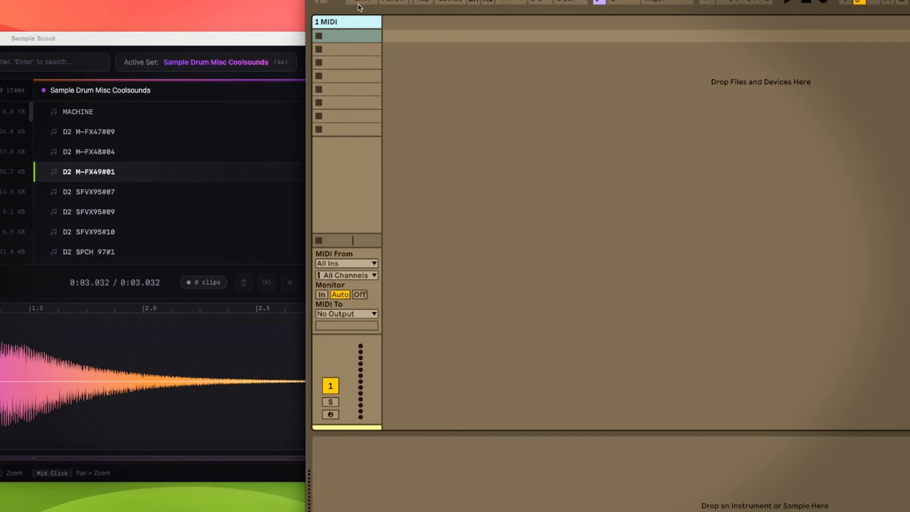
drag(466, 0, 545, 0)
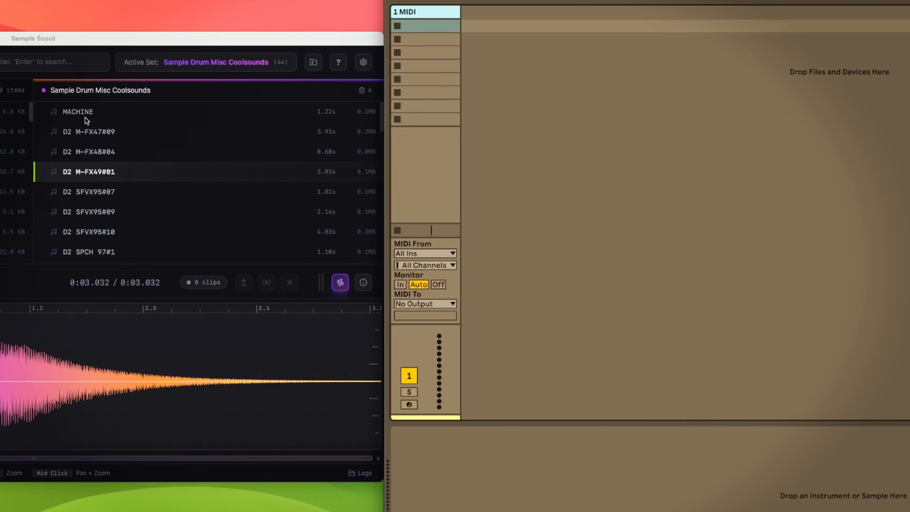
drag(86, 120, 533, 77)
click(497, 79)
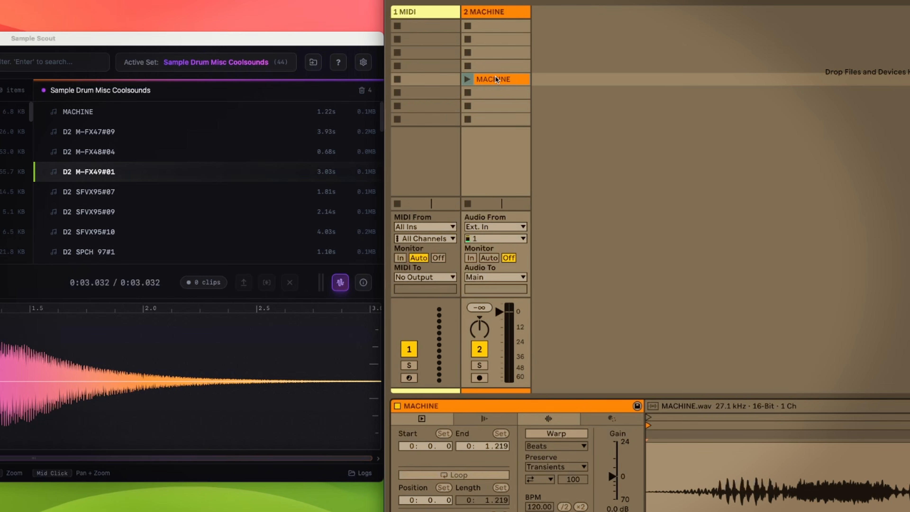
Rename the MACHINE sample in the set to "Kraftwerk Lawsuit"
click(470, 81)
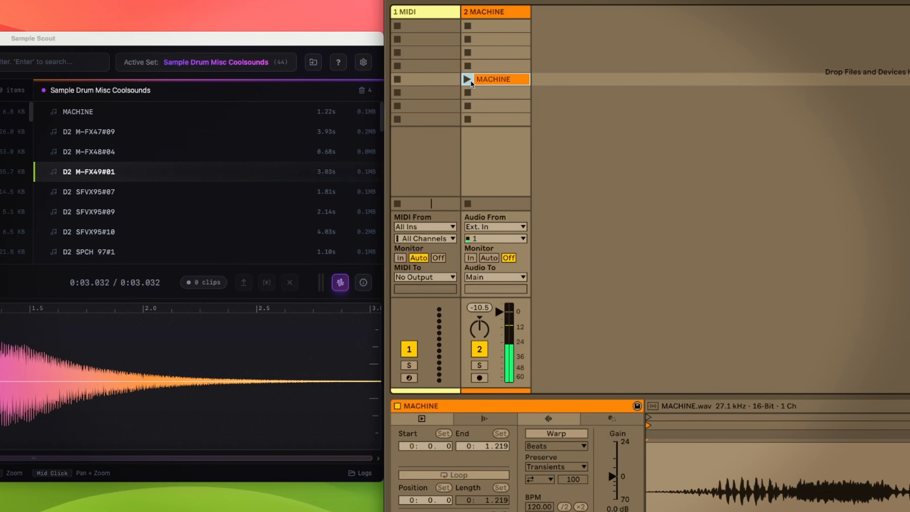
click(132, 115)
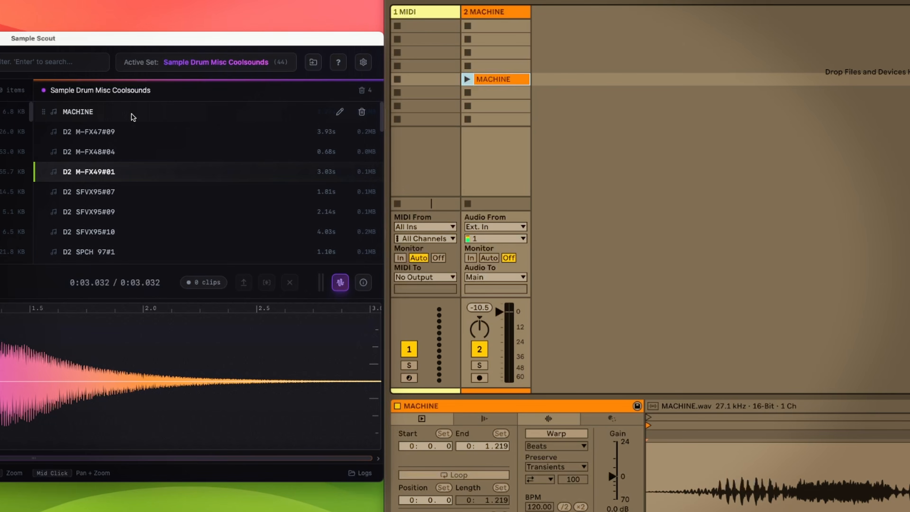
click(102, 104)
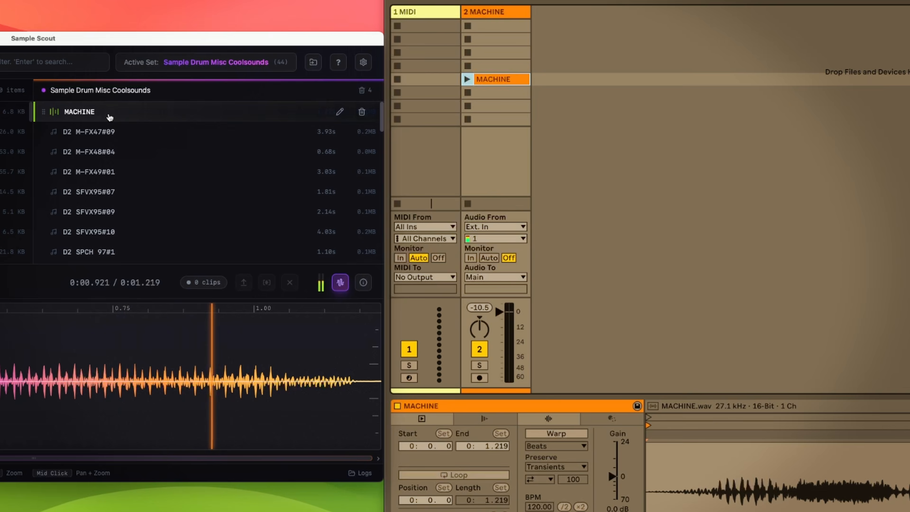
text(e)
key(BackSpace)
text(Kra)
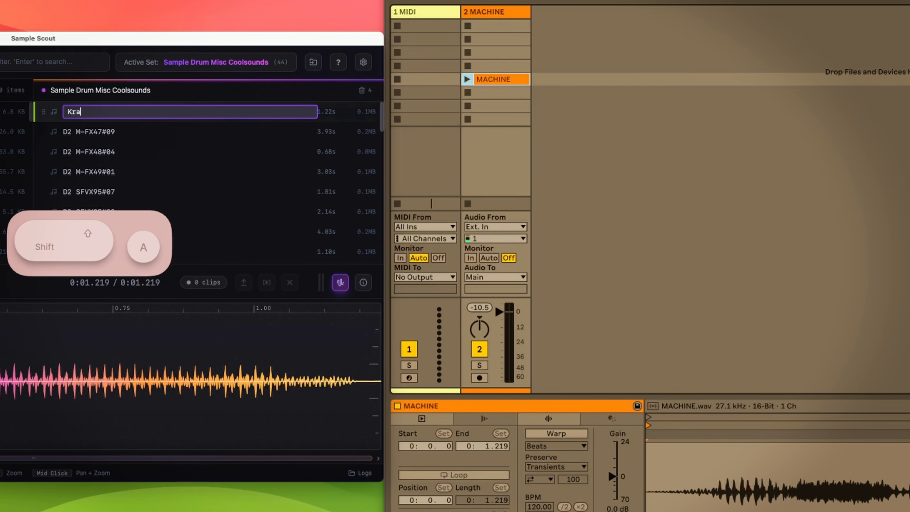
text(ftwerk La)
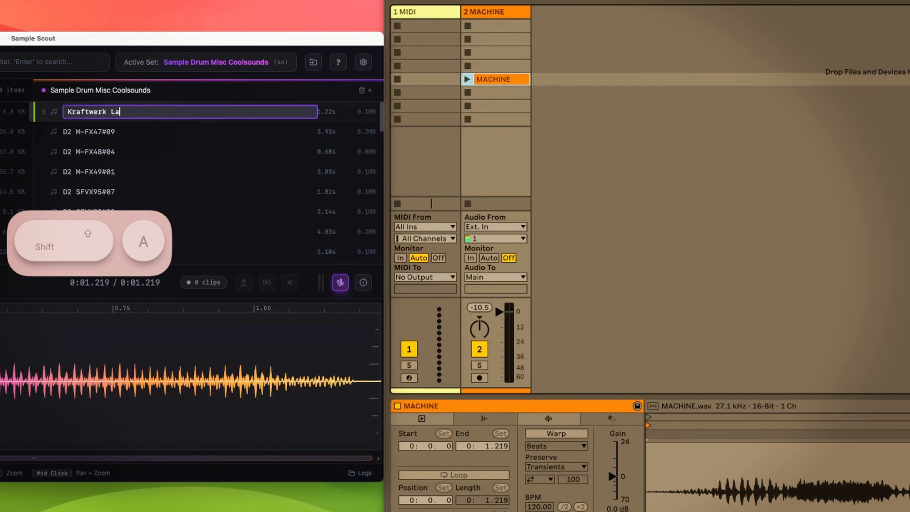
text(wsuit)
key(Return)
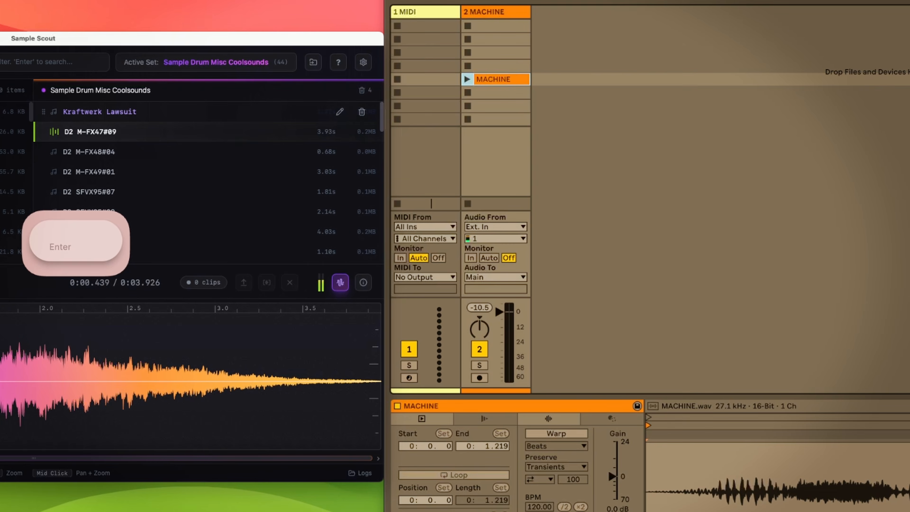
Drag the Kraftwerk Lawsuit sample into the empty clip slot below MACHINE on the MACHINE track
scroll(101, 130, down, 1)
scroll(106, 126, up, 1)
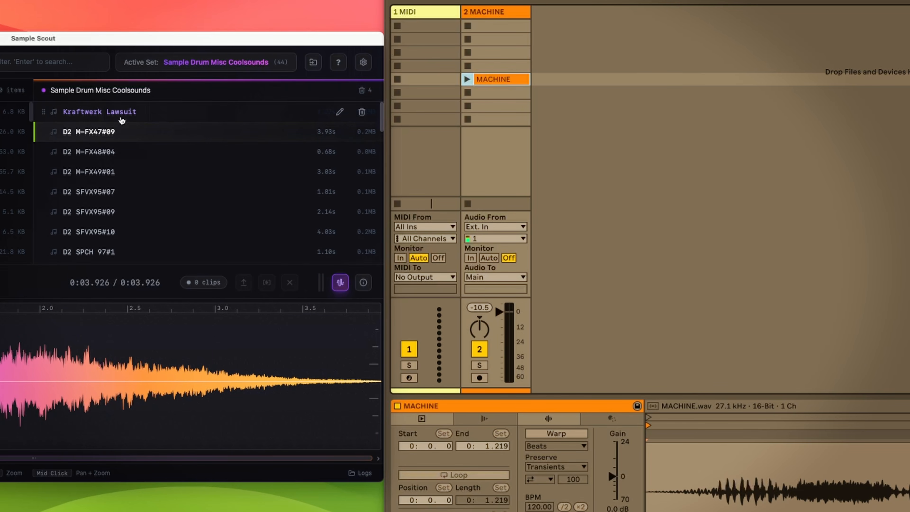
drag(120, 113, 489, 94)
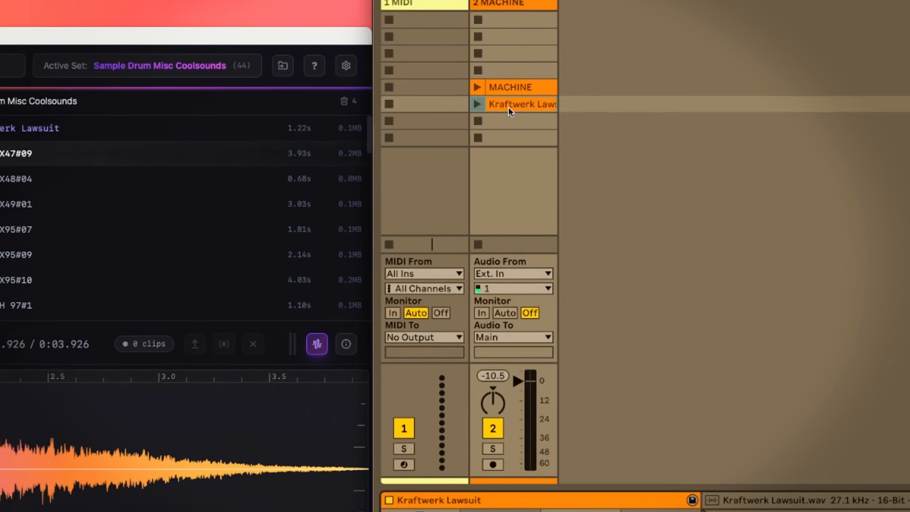
Insert a new MIDI track and open the browser
click(499, 12)
key(shift+super+t)
key(alt+super+b)
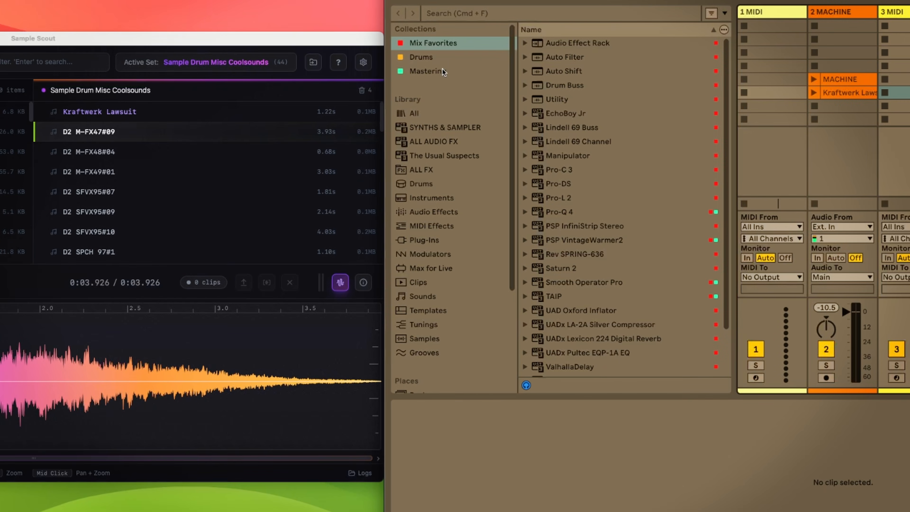
Search the browser for "drum" and load a Drum Rack onto the new MIDI track
key(super+f)
text(drum)
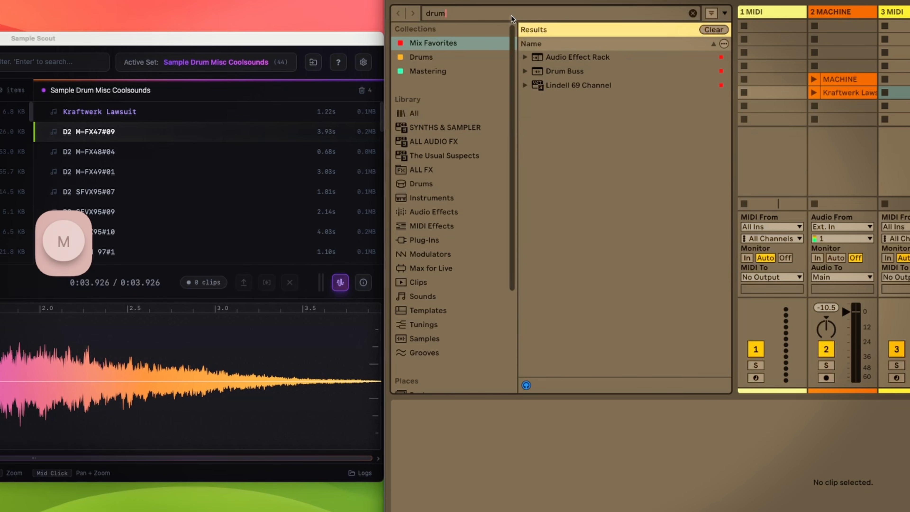
click(491, 112)
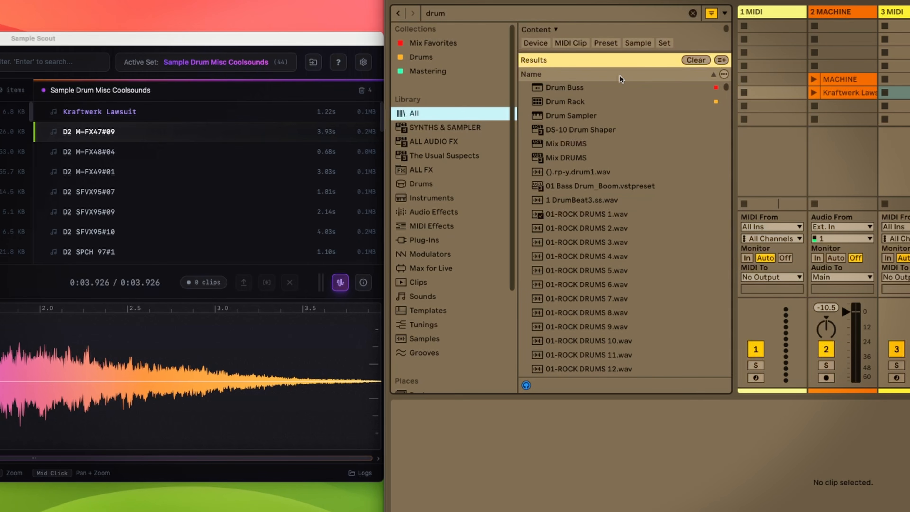
double_click(580, 102)
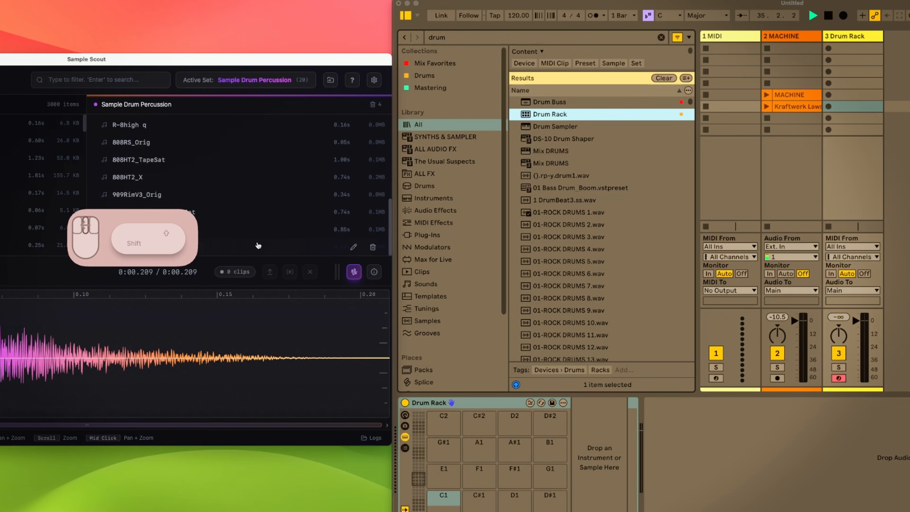
Select all samples in the Sample Drum Percussion set and drag them onto the Drum Rack's pads
shift+click(229, 254)
drag(221, 62, 228, 1)
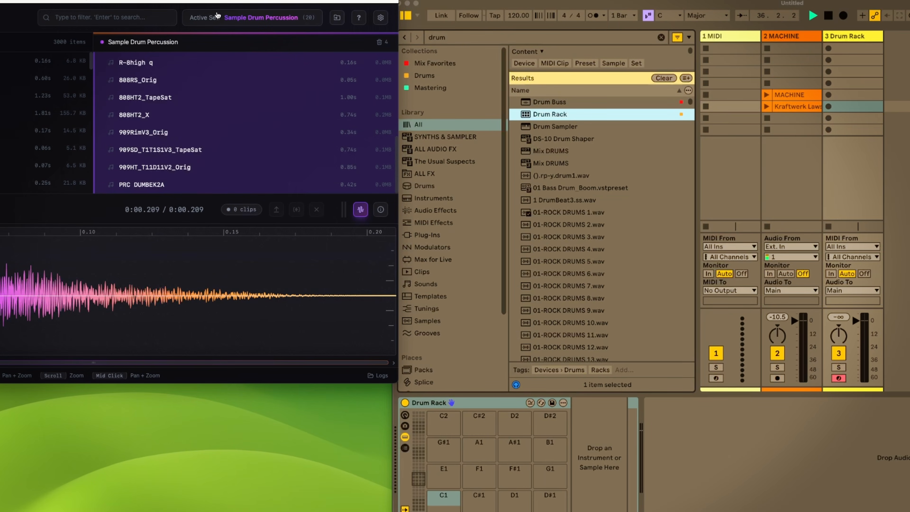
drag(137, 118, 445, 497)
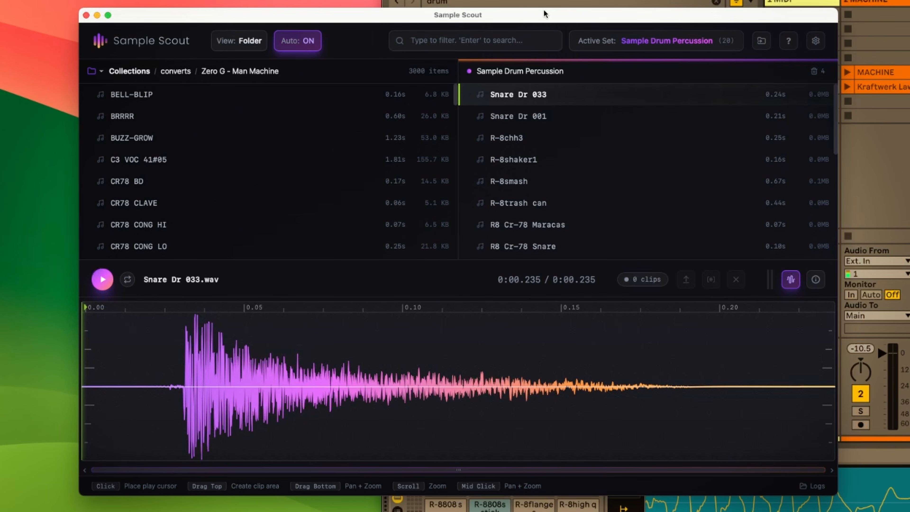
Open the Settings dialog to review the collections, then close it
key(super+)
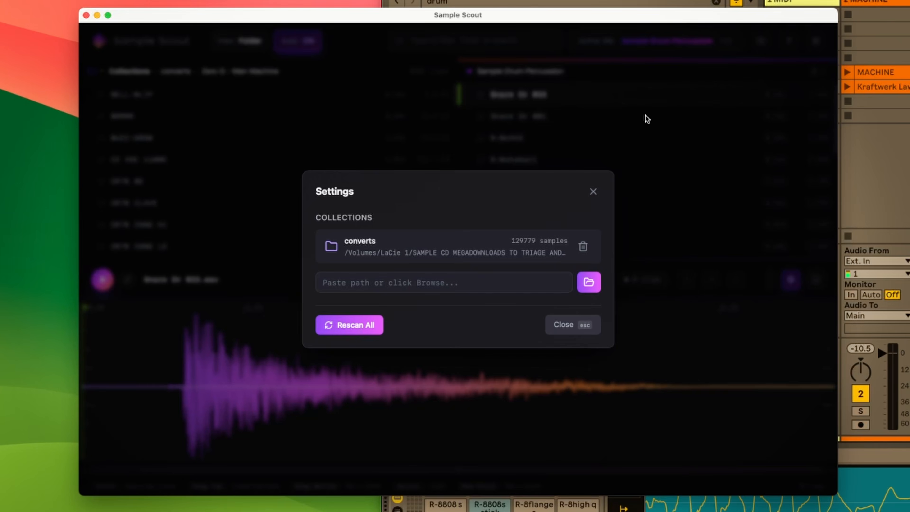
click(638, 125)
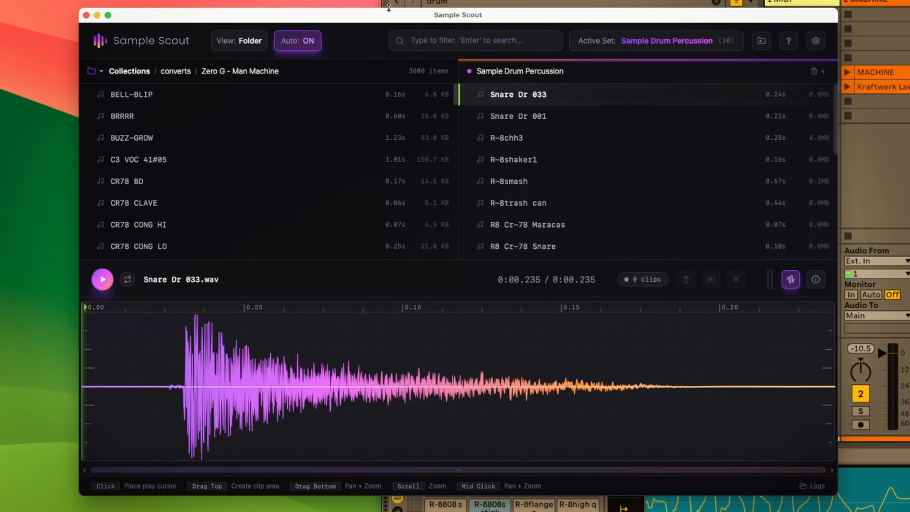
Reposition the window over Ableton Live and preview D2 M-FX47#09 in the active set
mouse_move(484, 14)
mouse_down()
mouse_move(533, 47)
mouse_move(560, 0)
mouse_move(439, 66)
mouse_move(478, 30)
mouse_up()
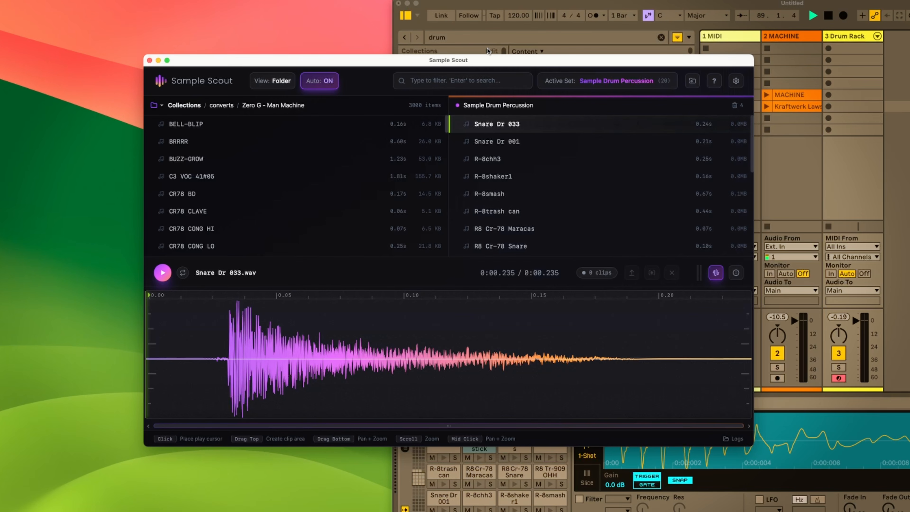
drag(492, 61, 494, 53)
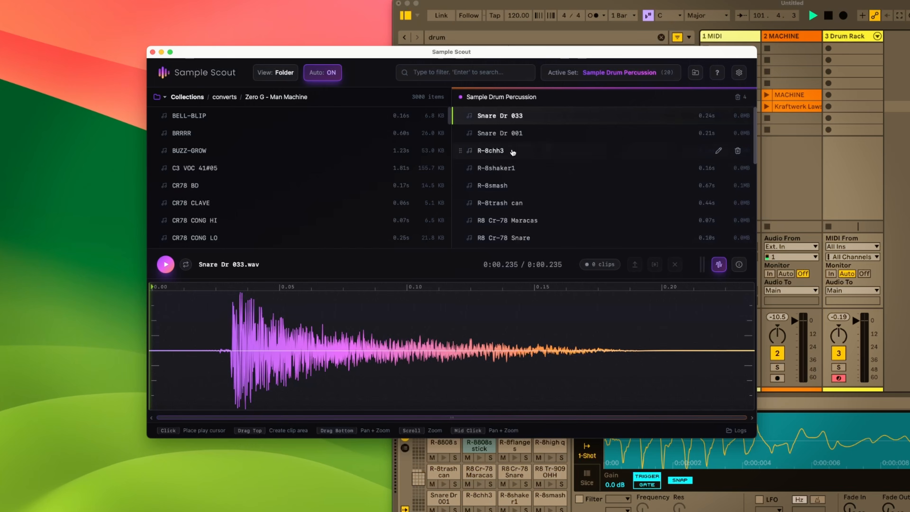
click(492, 137)
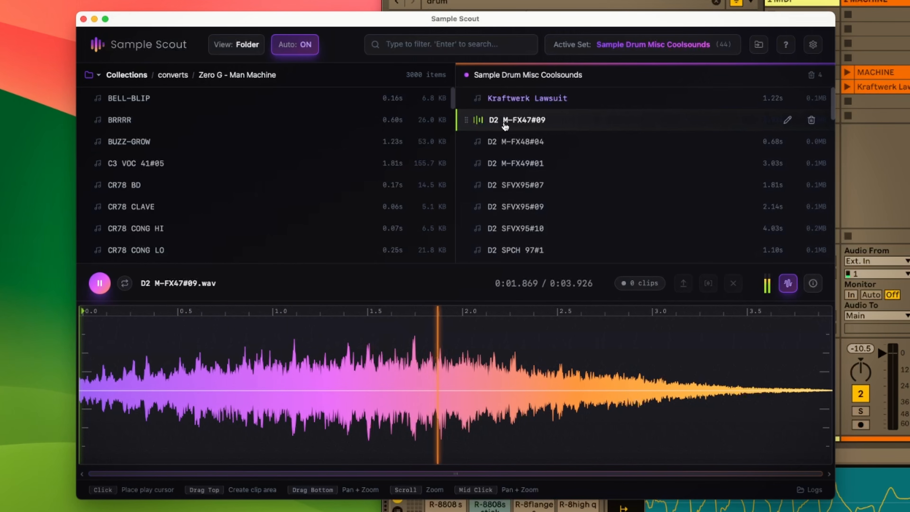